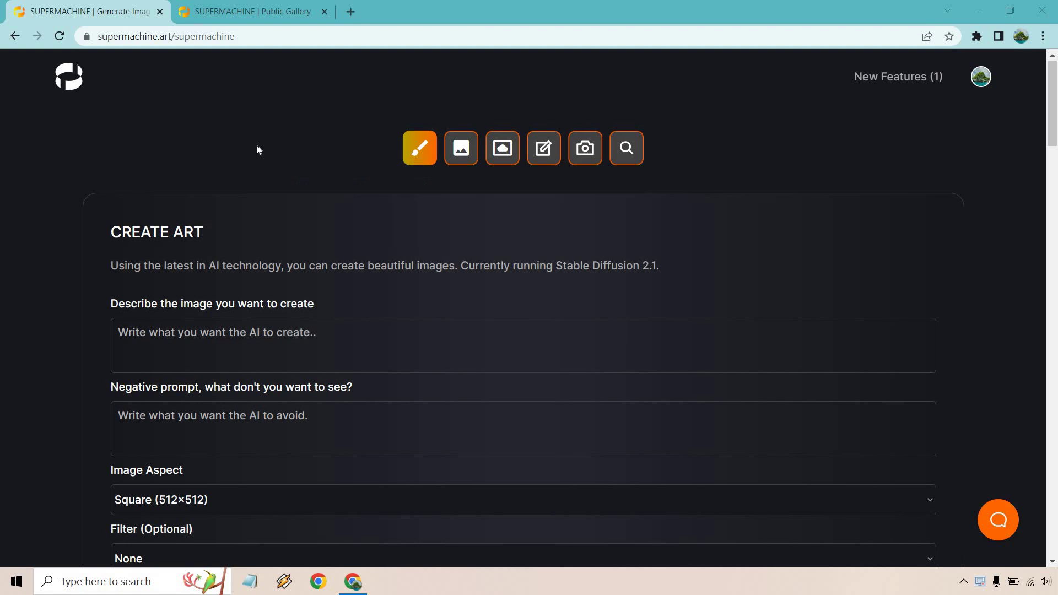
Check the aspect ratio and filter lists, keeping Square (512×512) and no filter
{"action": "scroll", "coordinate": [256, 144], "scroll_direction": "down", "scroll_amount": 2}
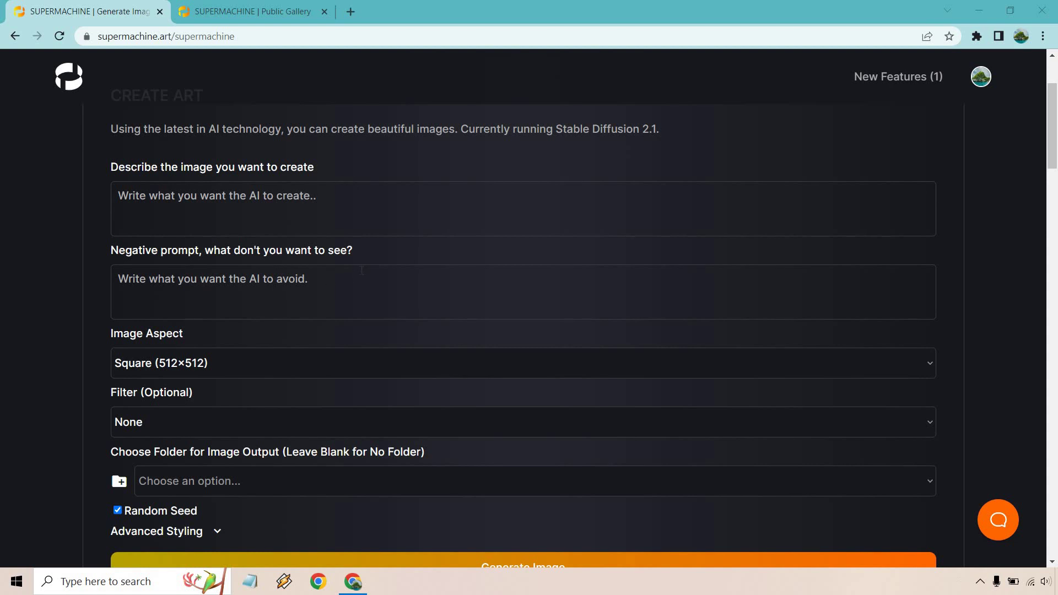
{"action": "scroll", "coordinate": [354, 275], "scroll_direction": "down", "scroll_amount": 1}
{"action": "left_click", "coordinate": [319, 294]}
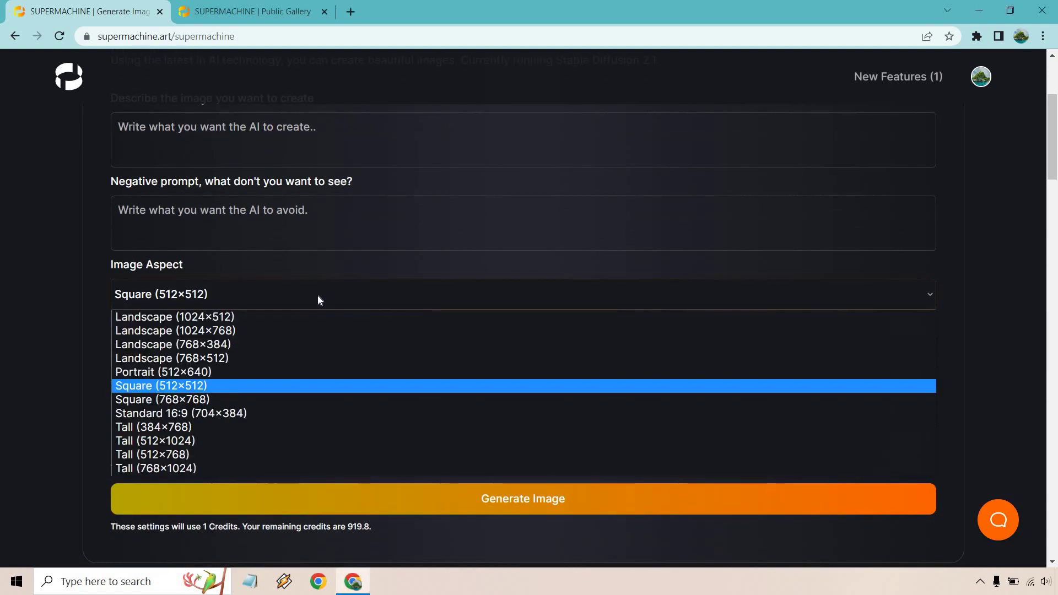
{"action": "left_click", "coordinate": [318, 294]}
{"action": "left_click", "coordinate": [217, 359]}
{"action": "left_click", "coordinate": [217, 358]}
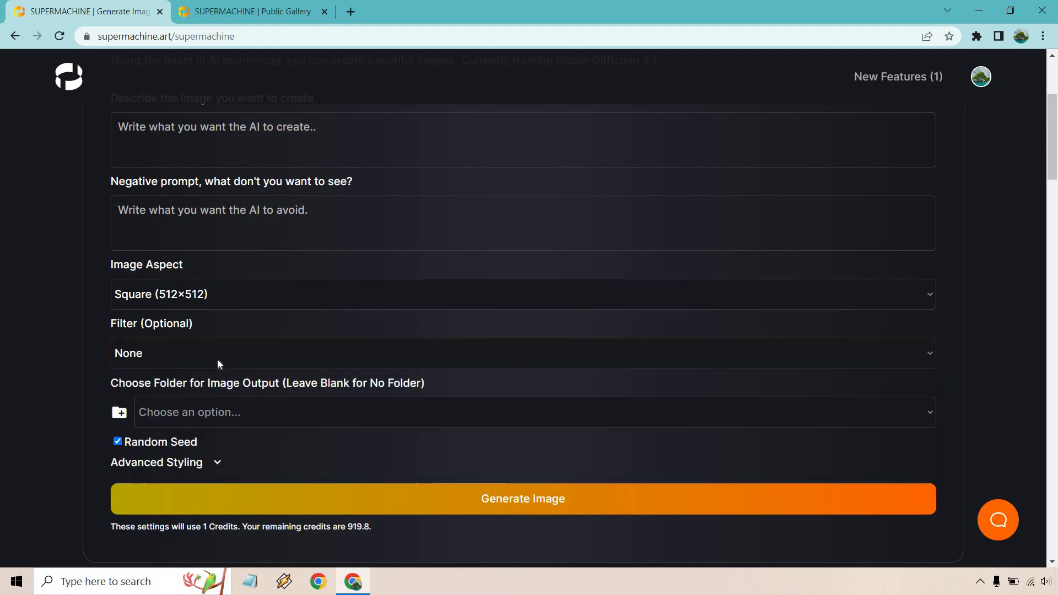
Try the Dan Mumford style from the advanced styling options, then remove it from the prompt
{"action": "scroll", "coordinate": [64, 307], "scroll_direction": "down", "scroll_amount": 3}
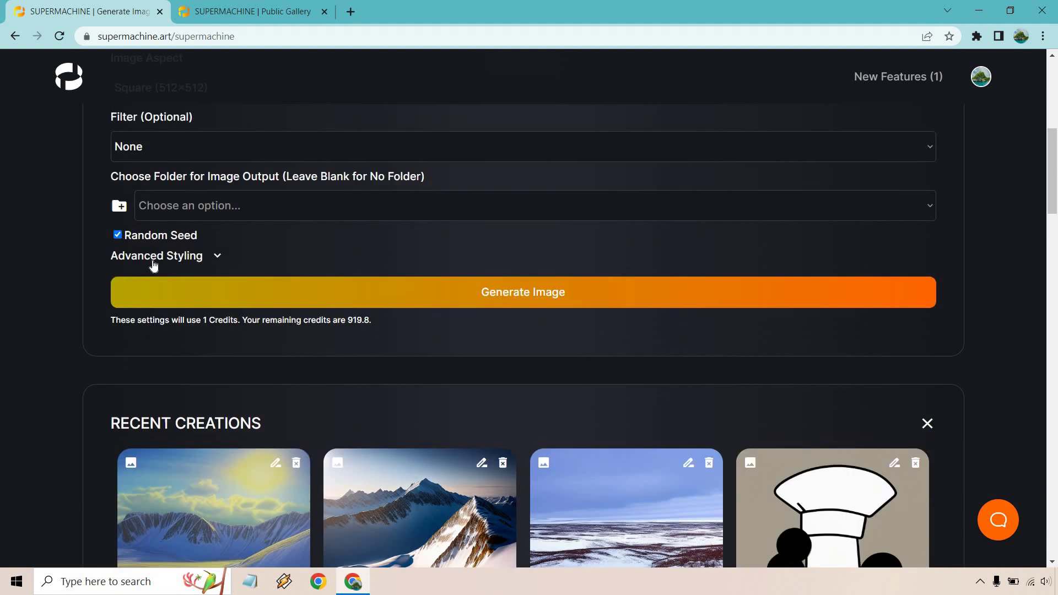
{"action": "left_click", "coordinate": [154, 265]}
{"action": "scroll", "coordinate": [474, 237], "scroll_direction": "down", "scroll_amount": 2}
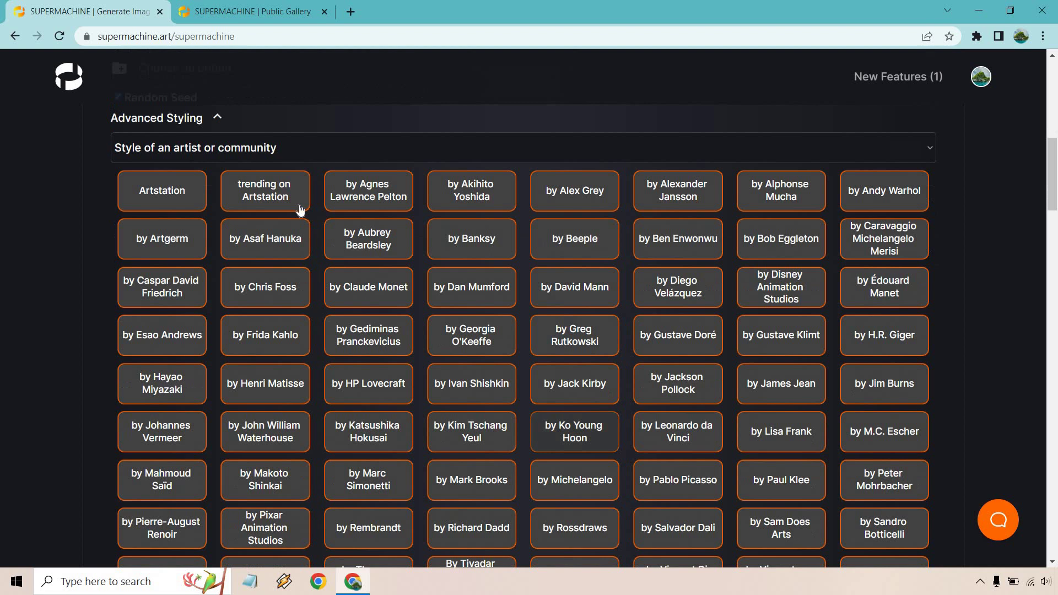
{"action": "left_click", "coordinate": [461, 298]}
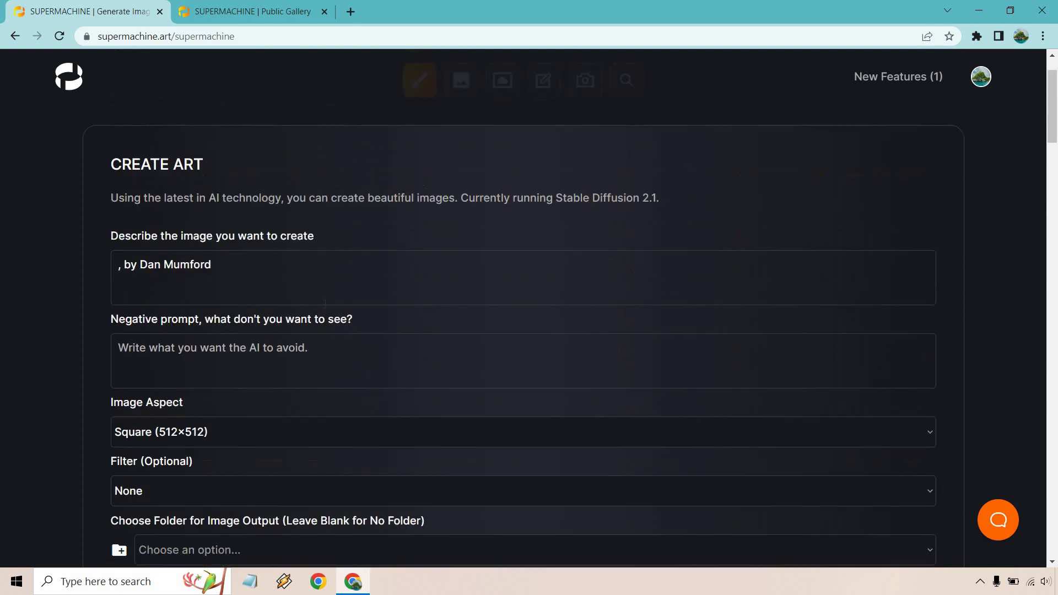
{"action": "key", "text": "ctrl+shift+Left"}
{"action": "key", "text": "ctrl+shift+Left"}
{"action": "key", "text": "ctrl+shift+Left"}
{"action": "key", "text": "ctrl+shift+Left"}
{"action": "key", "text": "BackSpace"}
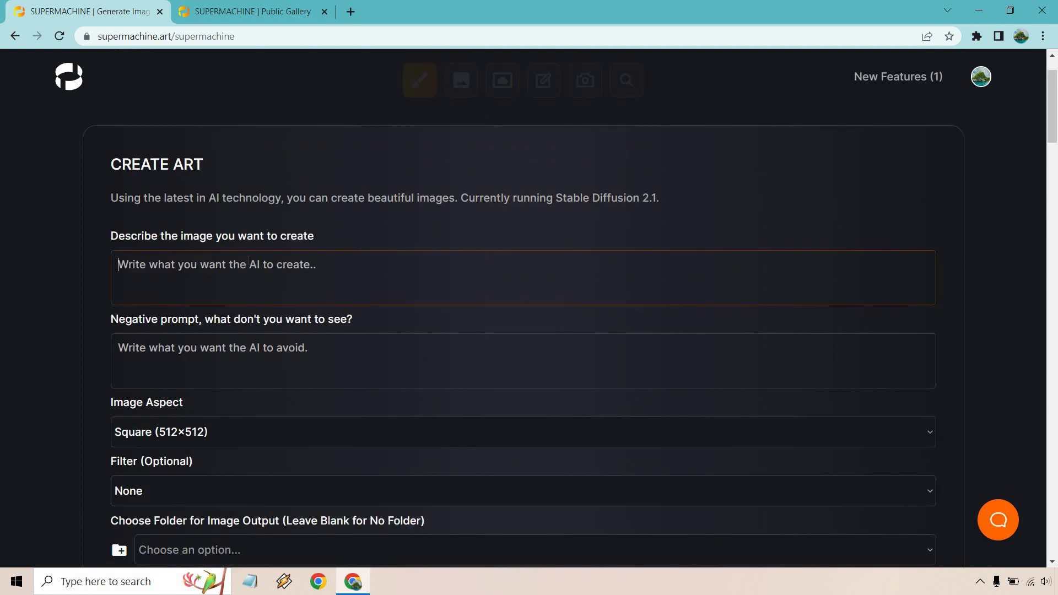
{"action": "scroll", "coordinate": [287, 242], "scroll_direction": "down", "scroll_amount": 6}
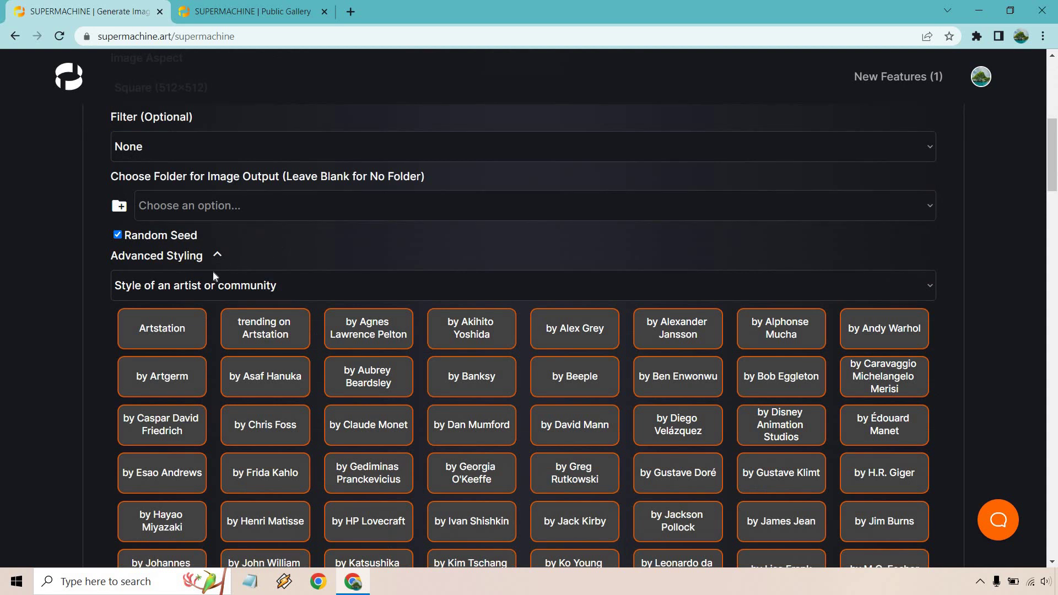
{"action": "left_click", "coordinate": [191, 262]}
{"action": "scroll", "coordinate": [63, 282], "scroll_direction": "up", "scroll_amount": 7}
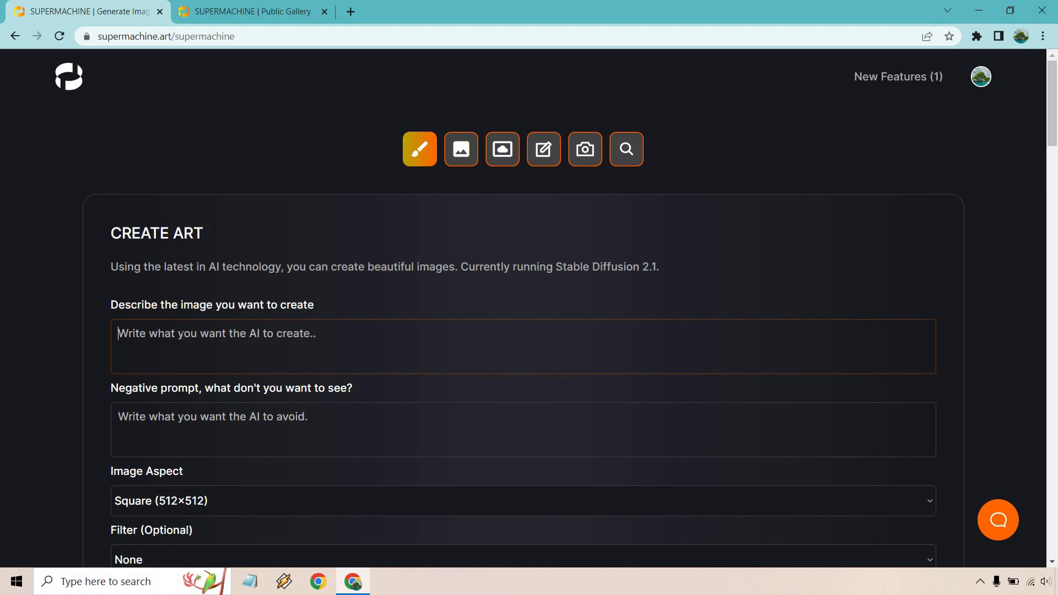
Generate an image from the prompt 'beautiful tropical island with the sun shining bright'
{"action": "type", "text": "beautiful tropical island with the sun shining bright"}
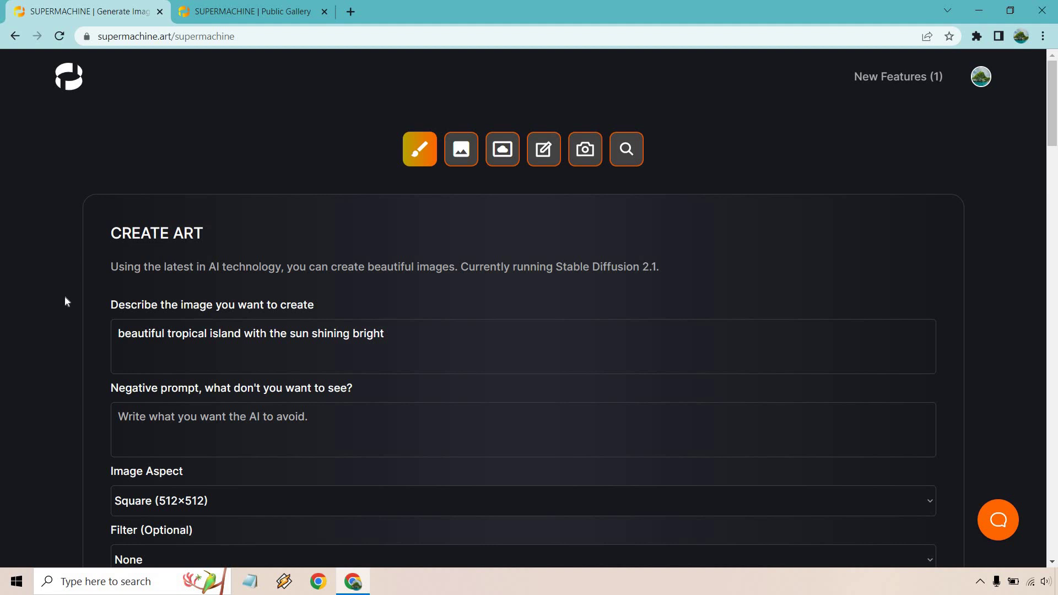
{"action": "scroll", "coordinate": [55, 275], "scroll_direction": "down", "scroll_amount": 6}
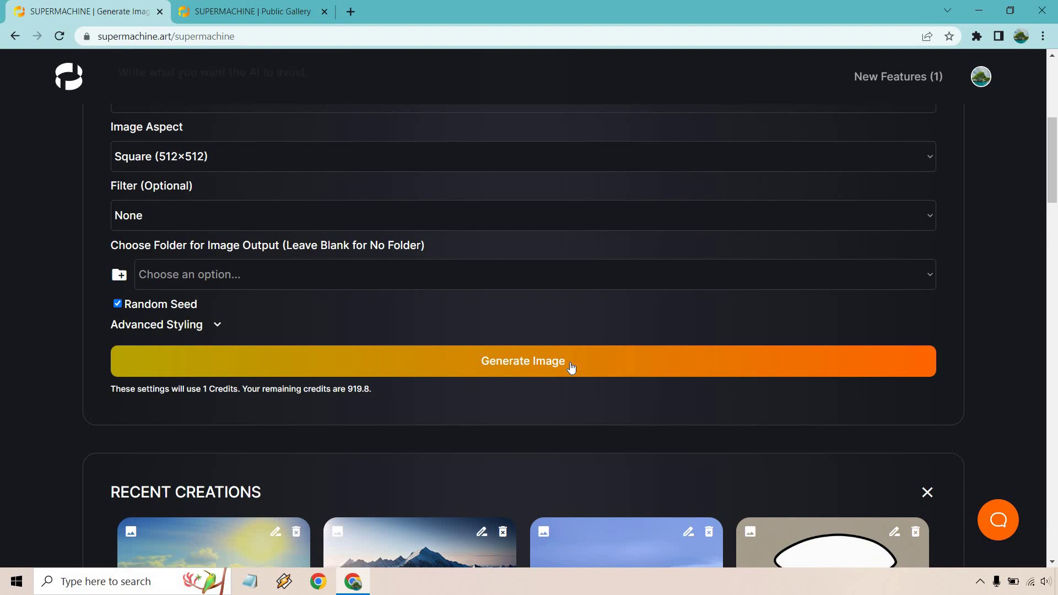
{"action": "left_click", "coordinate": [574, 363]}
{"action": "scroll", "coordinate": [1013, 267], "scroll_direction": "down", "scroll_amount": 4}
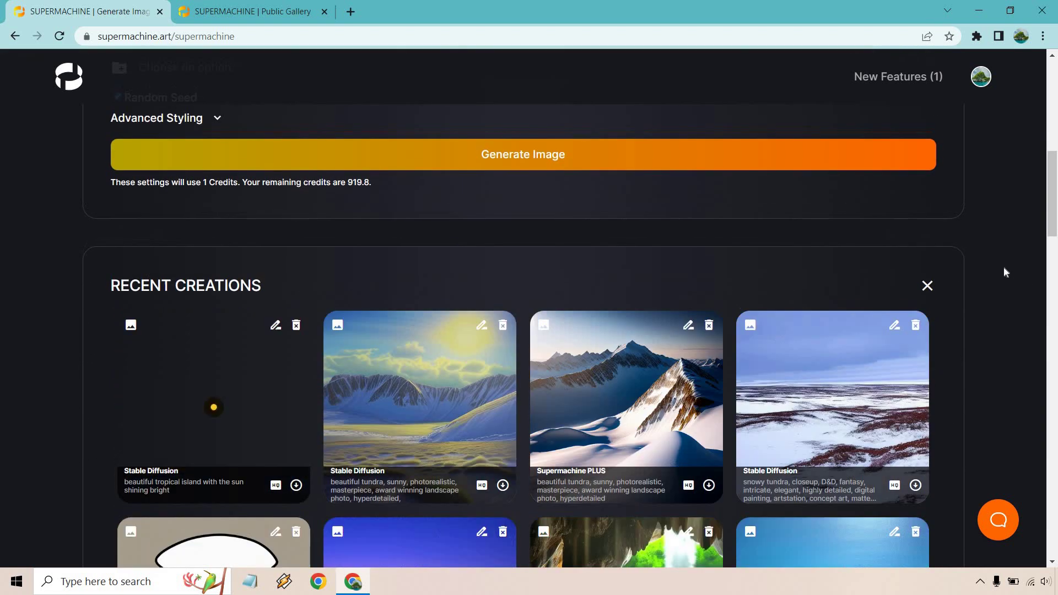
{"action": "scroll", "coordinate": [1003, 272], "scroll_direction": "down", "scroll_amount": 1}
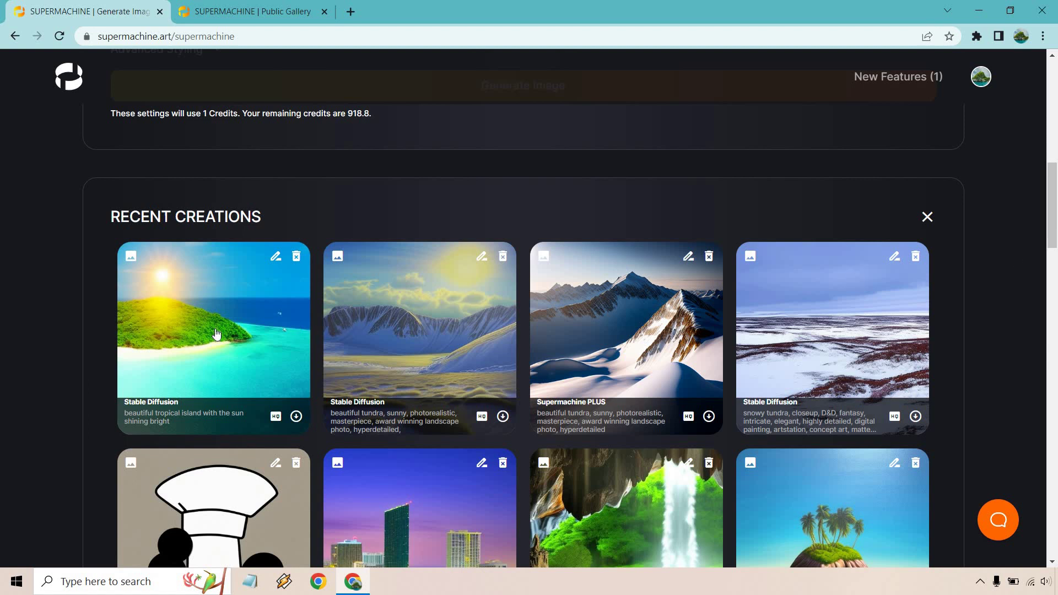
{"action": "scroll", "coordinate": [37, 318], "scroll_direction": "down", "scroll_amount": 8}
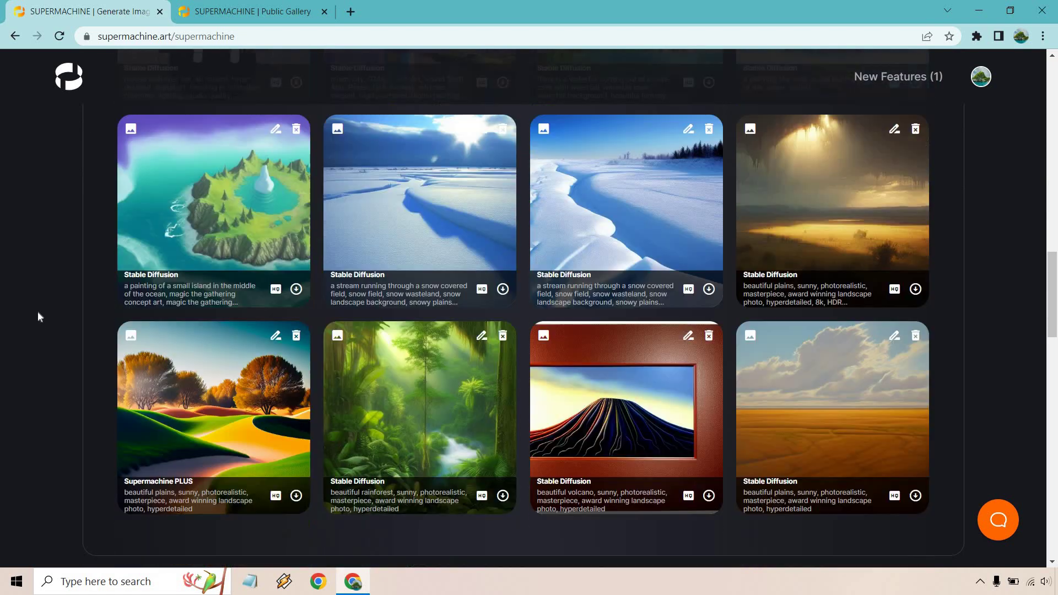
{"action": "scroll", "coordinate": [38, 311], "scroll_direction": "down", "scroll_amount": 2}
{"action": "scroll", "coordinate": [38, 311], "scroll_direction": "up", "scroll_amount": 12}
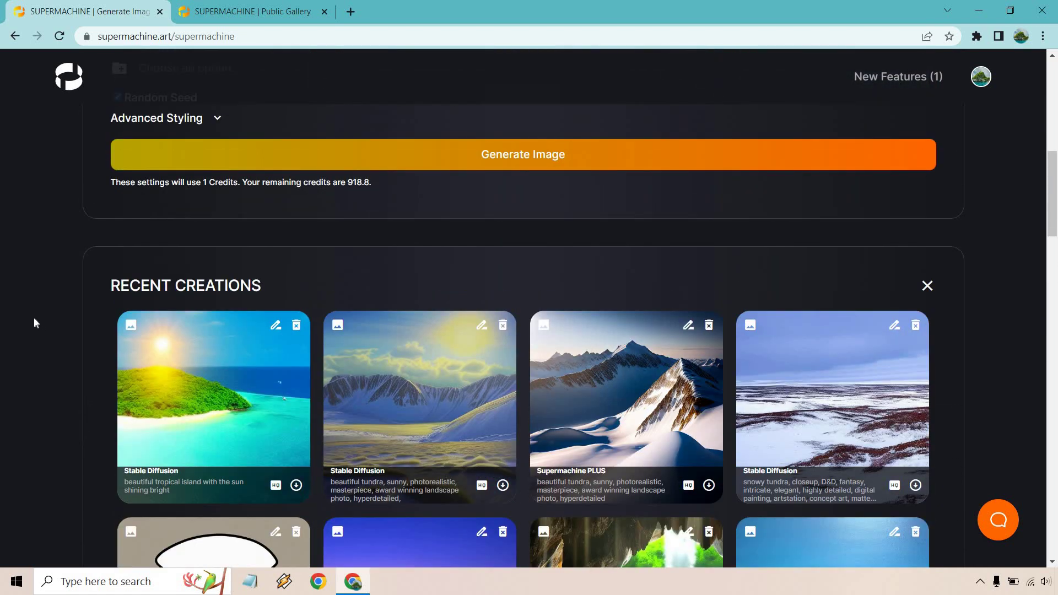
{"action": "scroll", "coordinate": [34, 316], "scroll_direction": "down", "scroll_amount": 2}
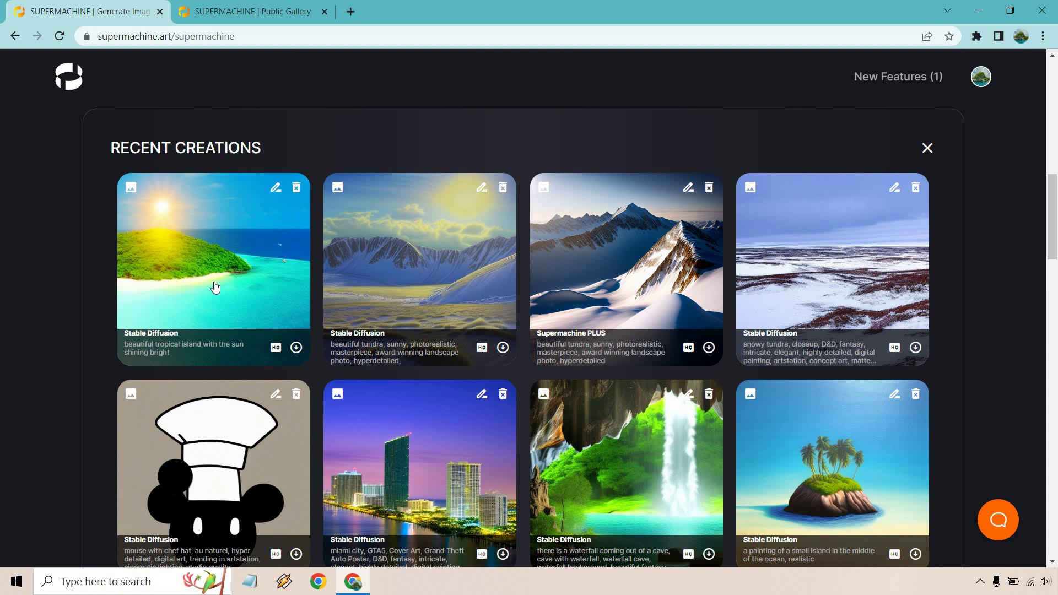
{"action": "scroll", "coordinate": [2, 329], "scroll_direction": "up", "scroll_amount": 10}
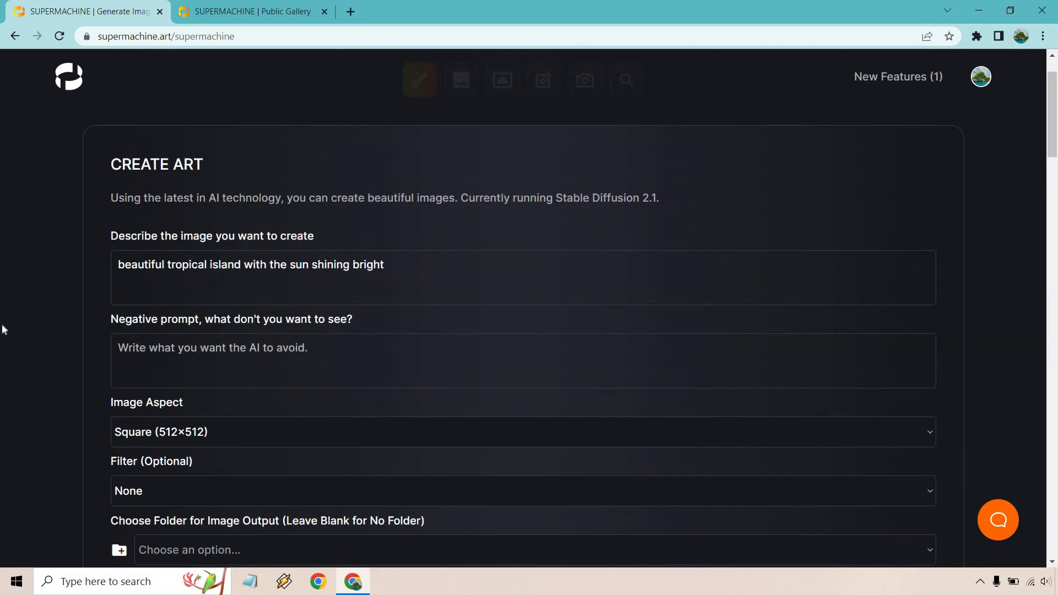
{"action": "left_click_drag", "start_coordinate": [402, 262], "coordinate": [88, 258]}
{"action": "key", "text": "ctrl+c"}
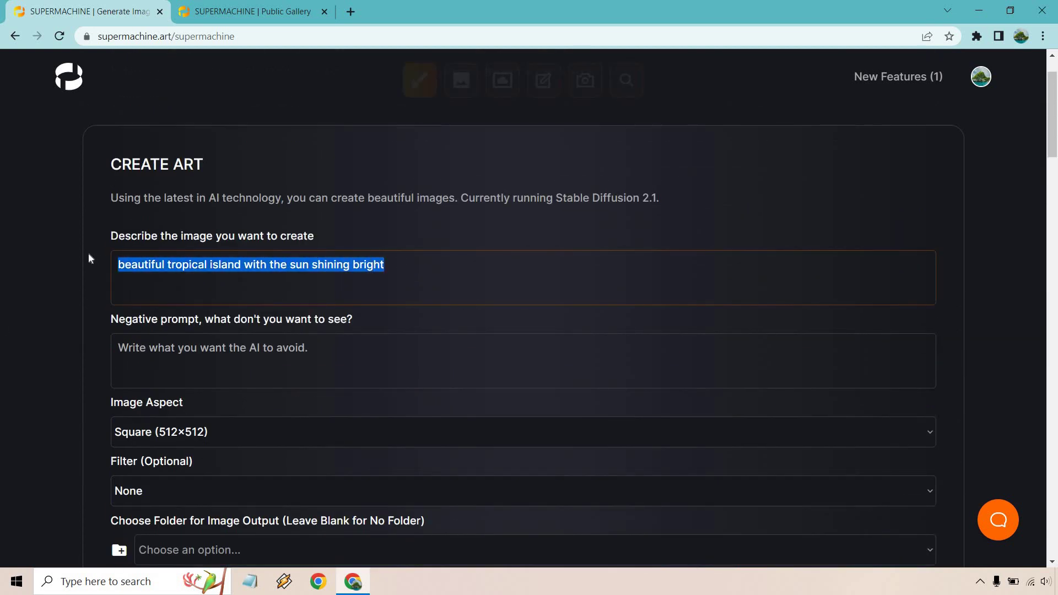
{"action": "left_click", "coordinate": [23, 282]}
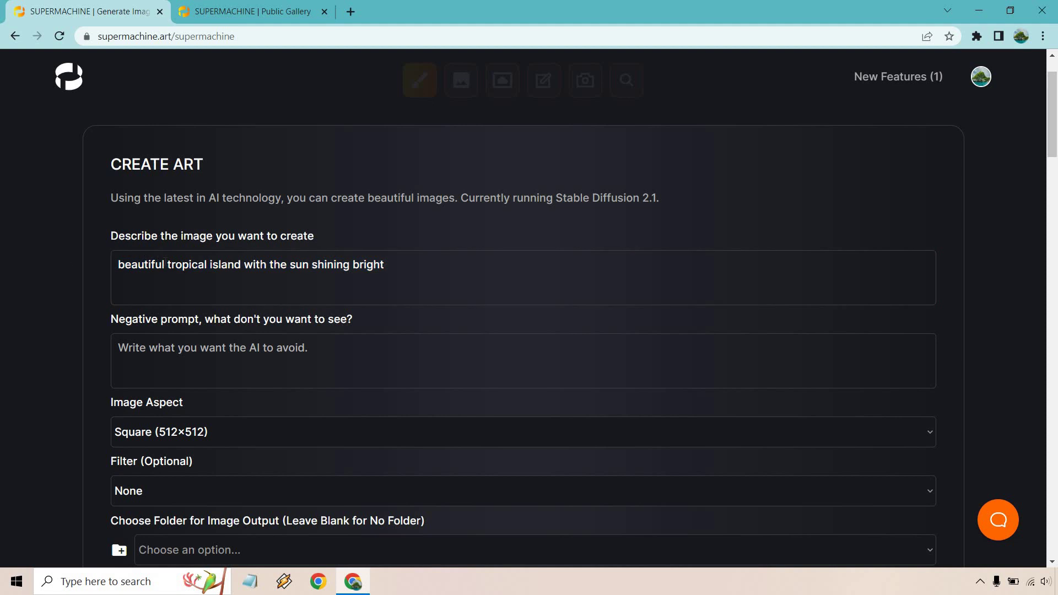
{"action": "scroll", "coordinate": [168, 265], "scroll_direction": "up", "scroll_amount": 1}
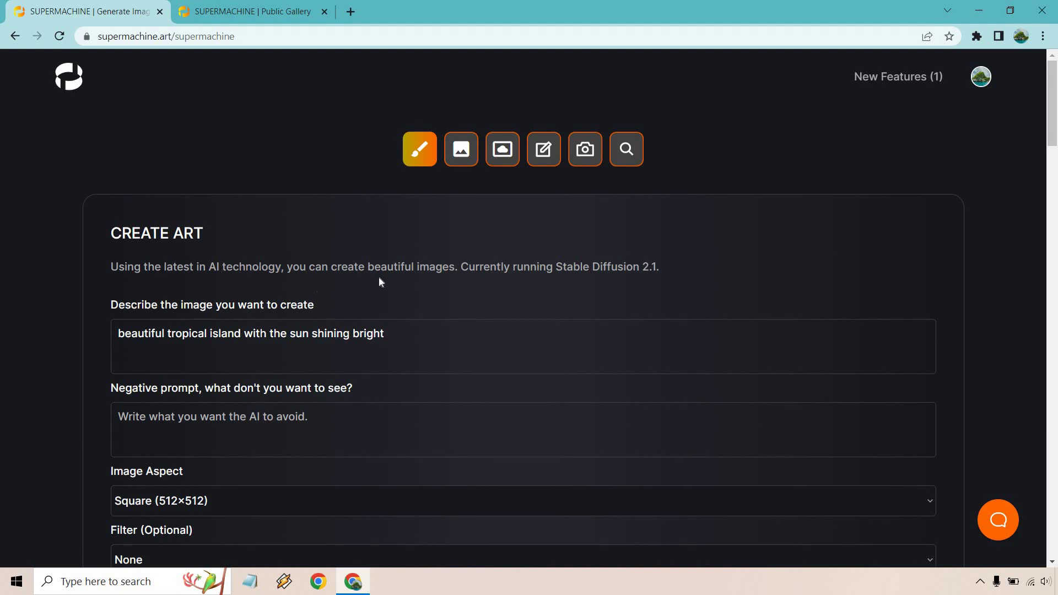
Get AI-improved versions of the tropical island prompt and select the first suggestion
{"action": "left_click", "coordinate": [545, 151]}
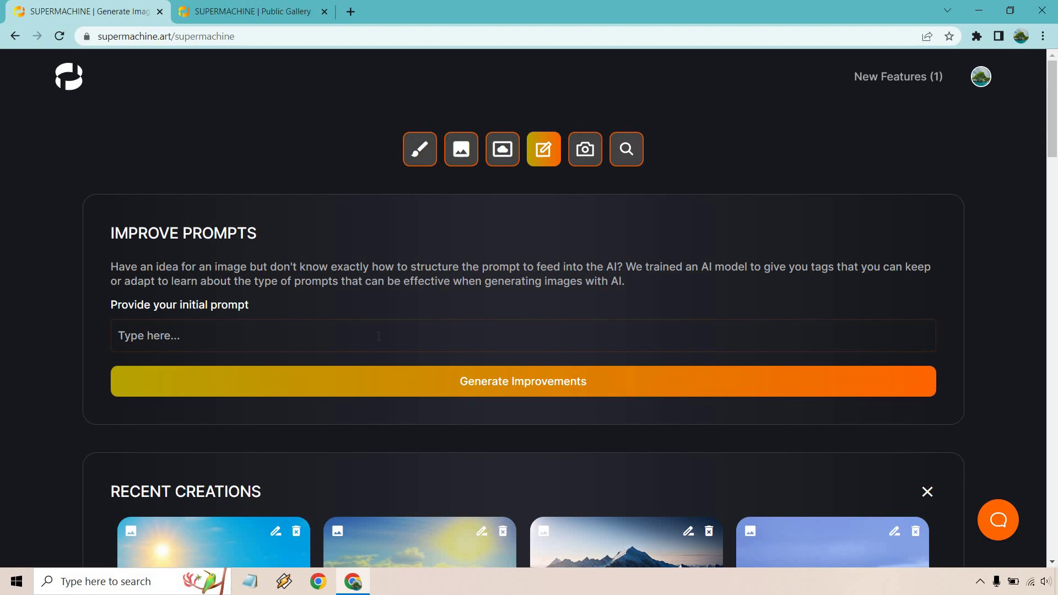
{"action": "key", "text": "ctrl+v"}
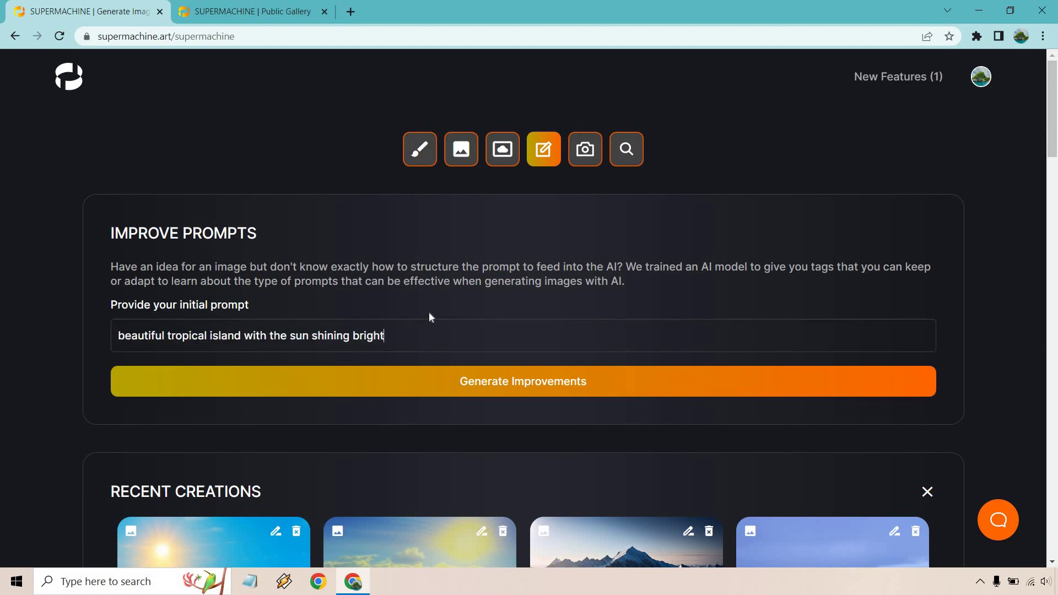
{"action": "scroll", "coordinate": [437, 303], "scroll_direction": "down", "scroll_amount": 1}
{"action": "left_click", "coordinate": [460, 321]}
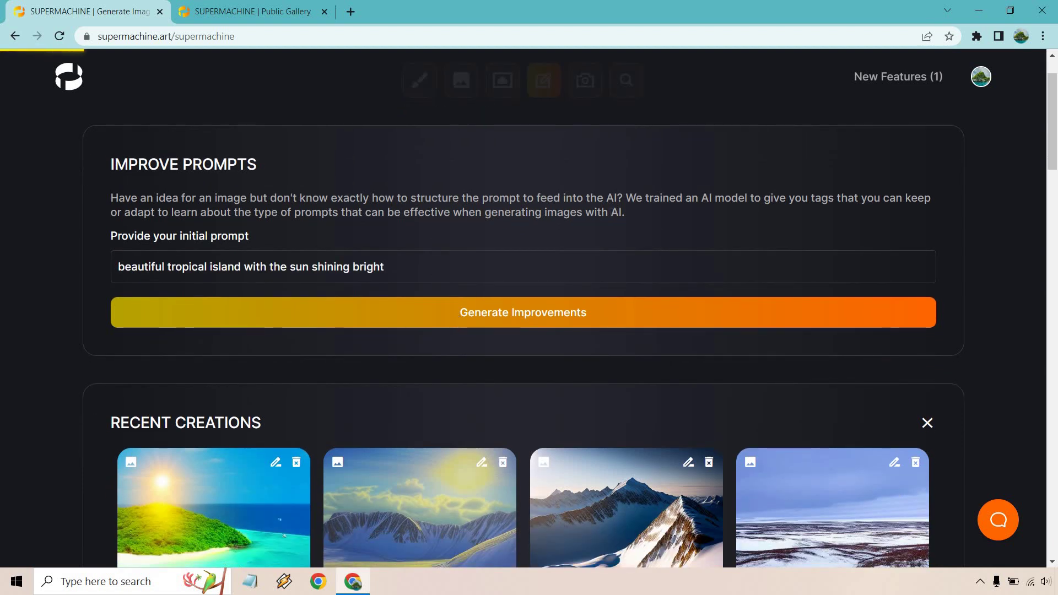
{"action": "scroll", "coordinate": [461, 313], "scroll_direction": "down", "scroll_amount": 1}
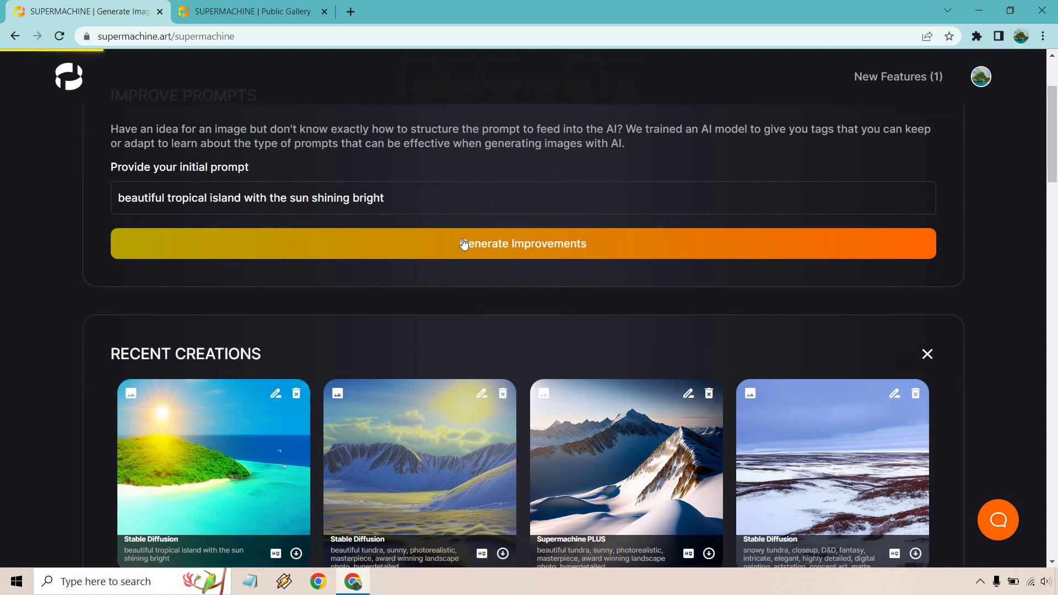
{"action": "scroll", "coordinate": [514, 276], "scroll_direction": "down", "scroll_amount": 1}
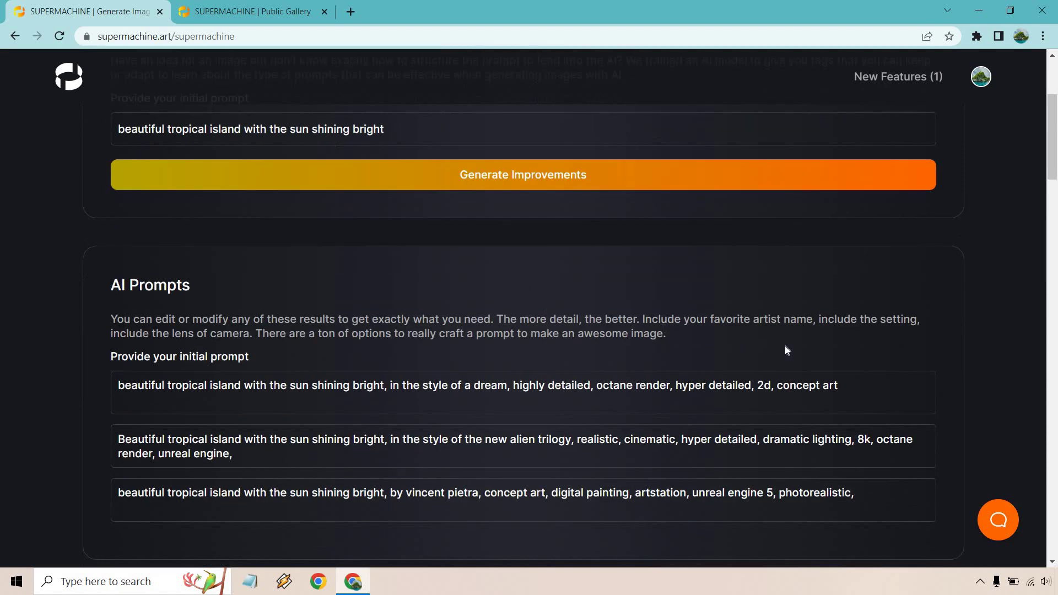
{"action": "triple_click", "coordinate": [851, 383]}
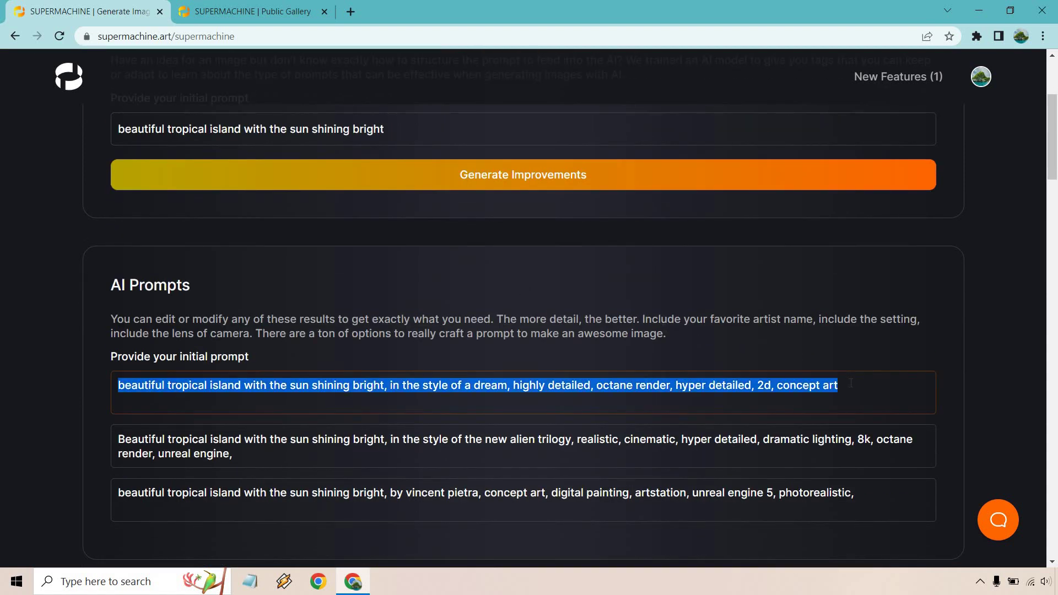
Replace the Create Art prompt with the dream-style suggestion and generate an image
{"action": "scroll", "coordinate": [378, 217], "scroll_direction": "up", "scroll_amount": 3}
{"action": "left_click", "coordinate": [418, 149]}
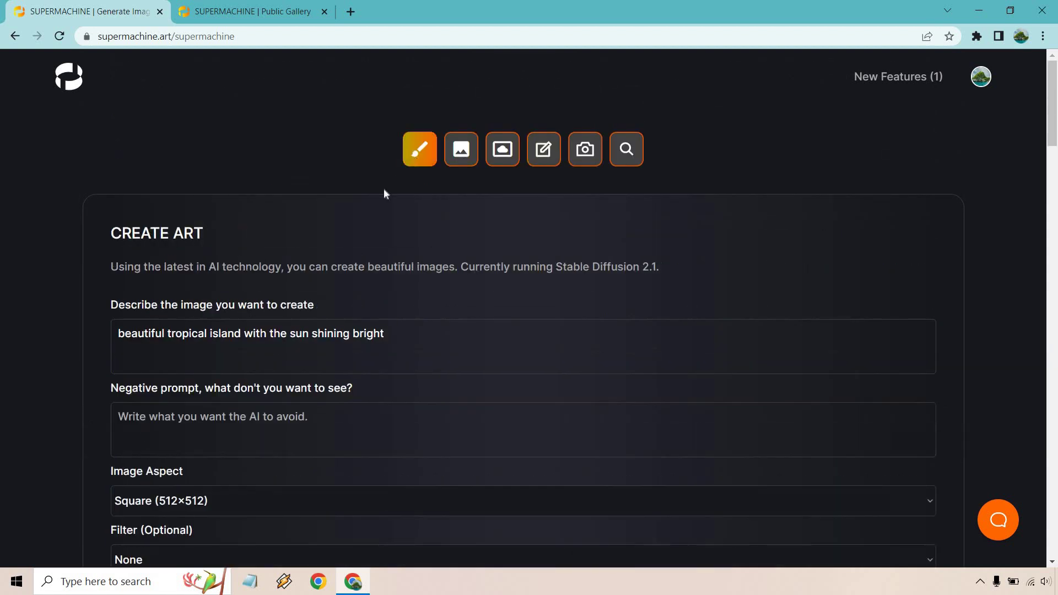
{"action": "triple_click", "coordinate": [435, 336]}
{"action": "type", "text": "beautiful tropical island with the sun shining bright, in the style of a dream, highly detailed, octane render, hyper detailed, 3d, concept art"}
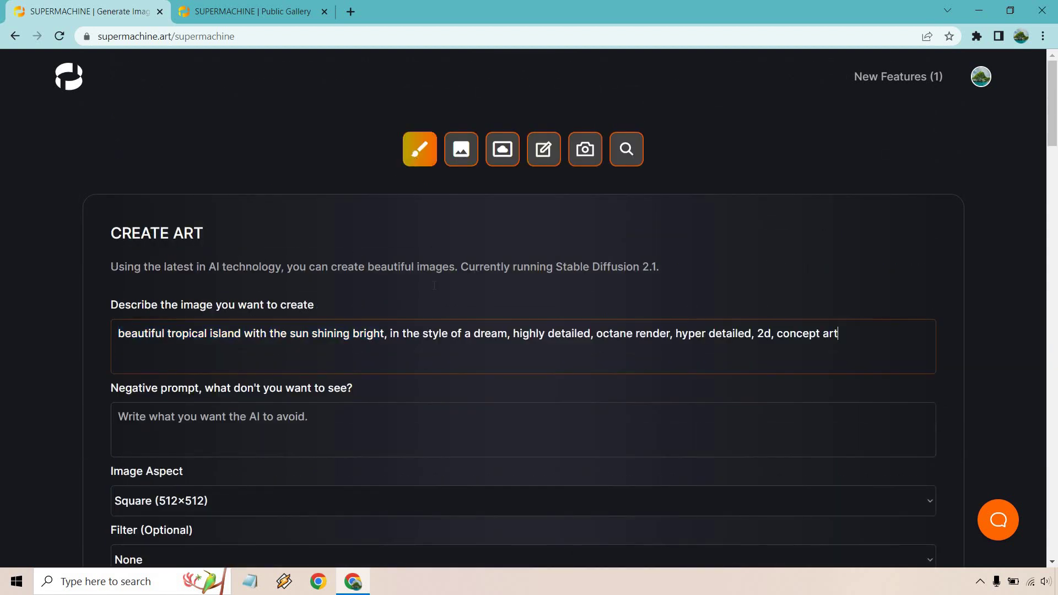
{"action": "scroll", "coordinate": [450, 331], "scroll_direction": "down", "scroll_amount": 5}
{"action": "left_click", "coordinate": [472, 361]}
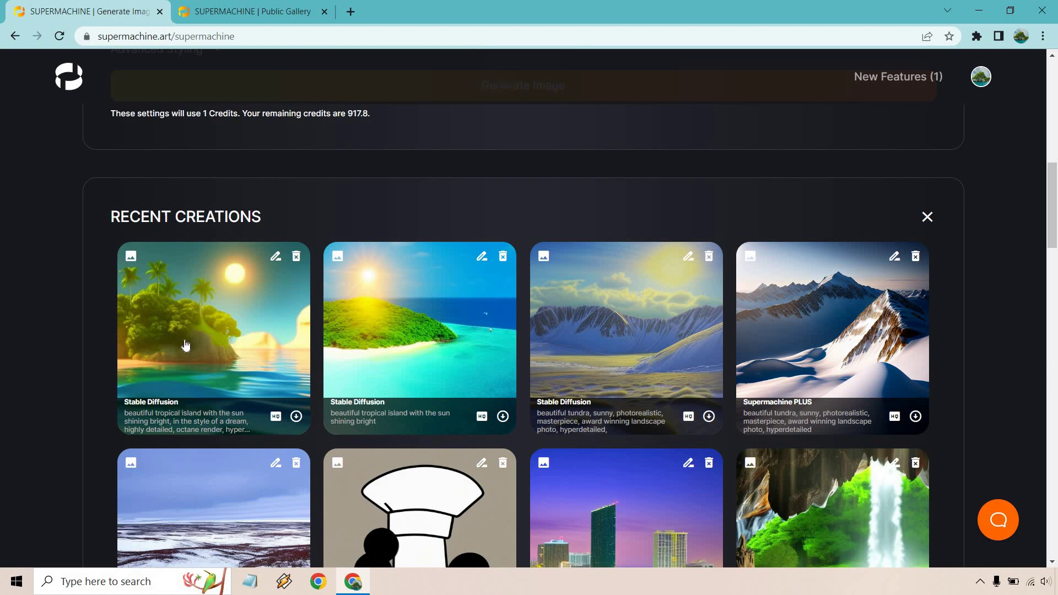
Preview the first tropical island creation enlarged, then close it
{"action": "left_click", "coordinate": [185, 345]}
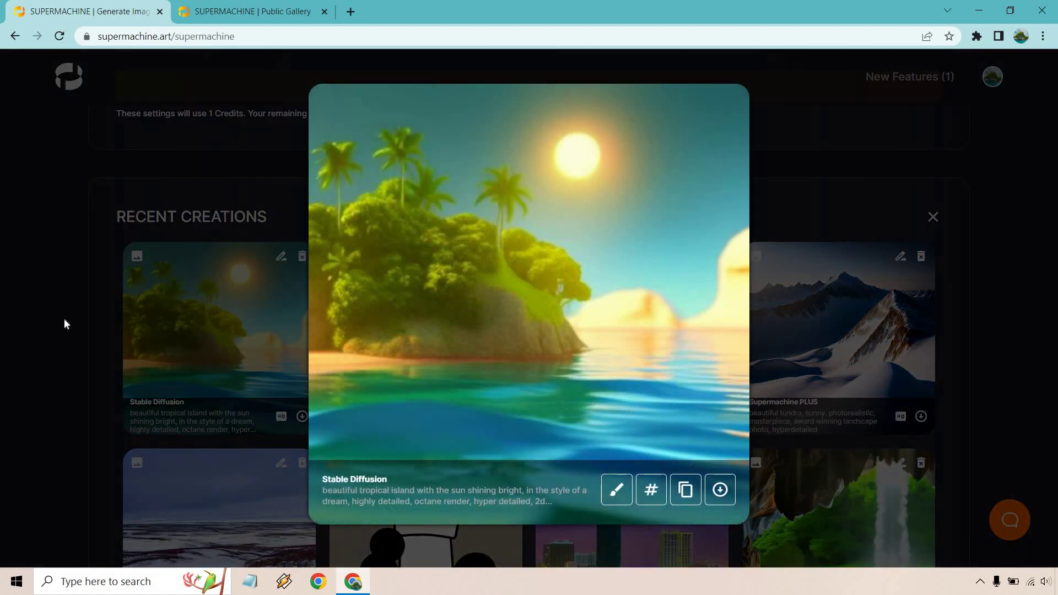
{"action": "left_click", "coordinate": [64, 322]}
{"action": "scroll", "coordinate": [63, 325], "scroll_direction": "up", "scroll_amount": 10}
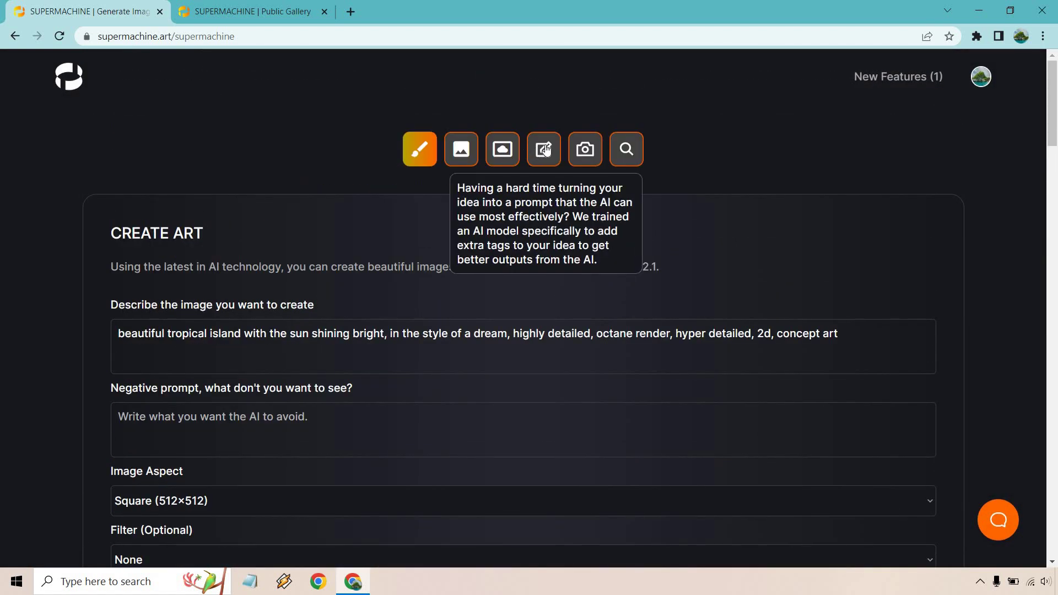
Put the second, alien-trilogy-style improved prompt into Create Art and generate an image
{"action": "left_click", "coordinate": [544, 150]}
{"action": "scroll", "coordinate": [544, 221], "scroll_direction": "down", "scroll_amount": 5}
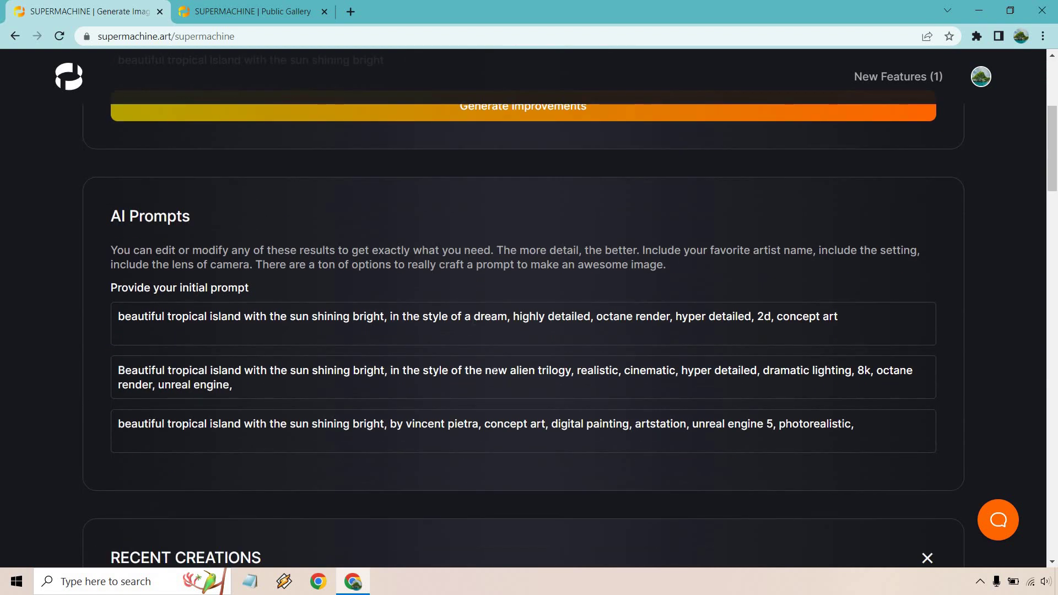
{"action": "triple_click", "coordinate": [495, 371]}
{"action": "key", "text": "ctrl+c"}
{"action": "scroll", "coordinate": [286, 254], "scroll_direction": "up", "scroll_amount": 5}
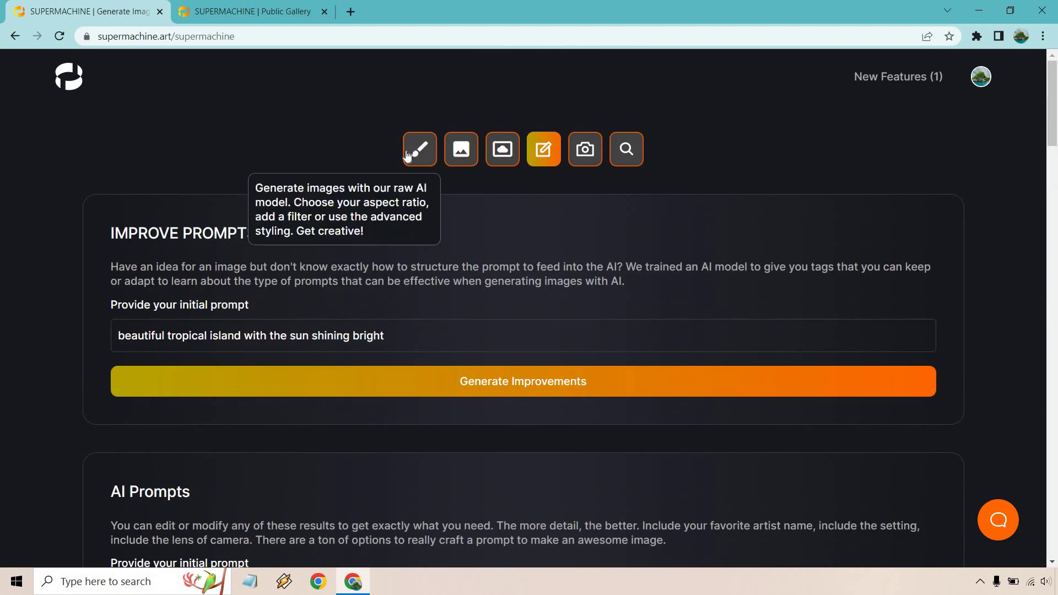
{"action": "left_click", "coordinate": [419, 150]}
{"action": "triple_click", "coordinate": [334, 337]}
{"action": "key", "text": "ctrl+v"}
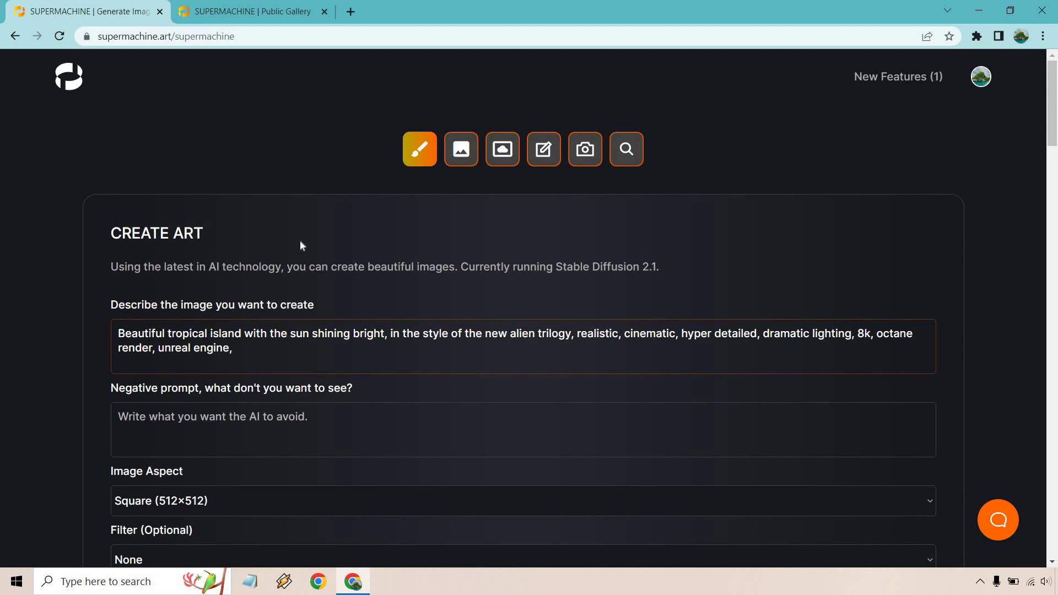
{"action": "scroll", "coordinate": [308, 226], "scroll_direction": "down", "scroll_amount": 6}
{"action": "left_click", "coordinate": [263, 374]}
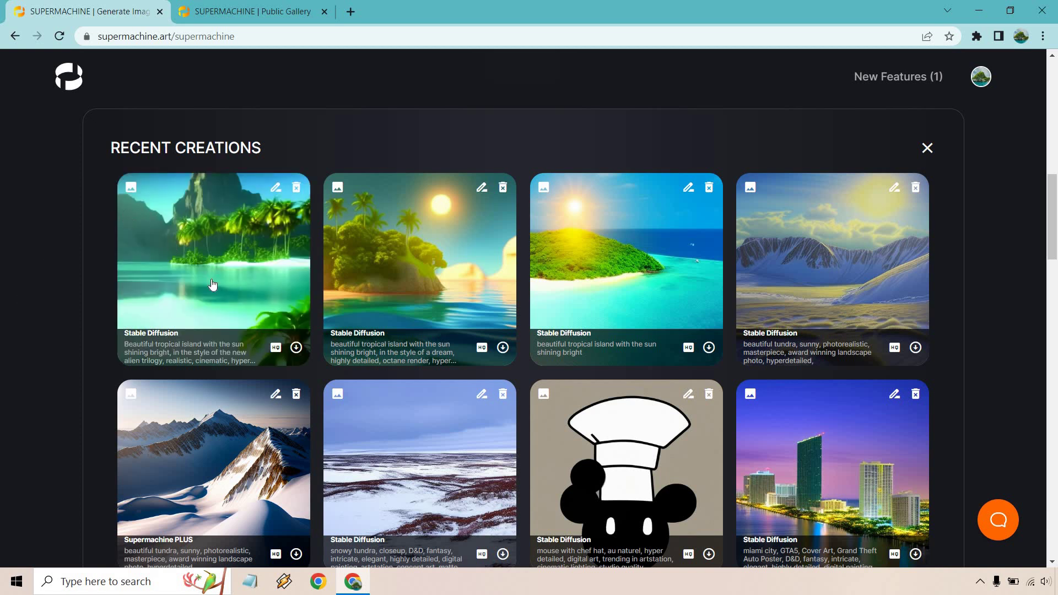
Preview the alien-trilogy island image enlarged and glance at Image Reversal
{"action": "left_click", "coordinate": [219, 259]}
{"action": "left_click", "coordinate": [17, 295]}
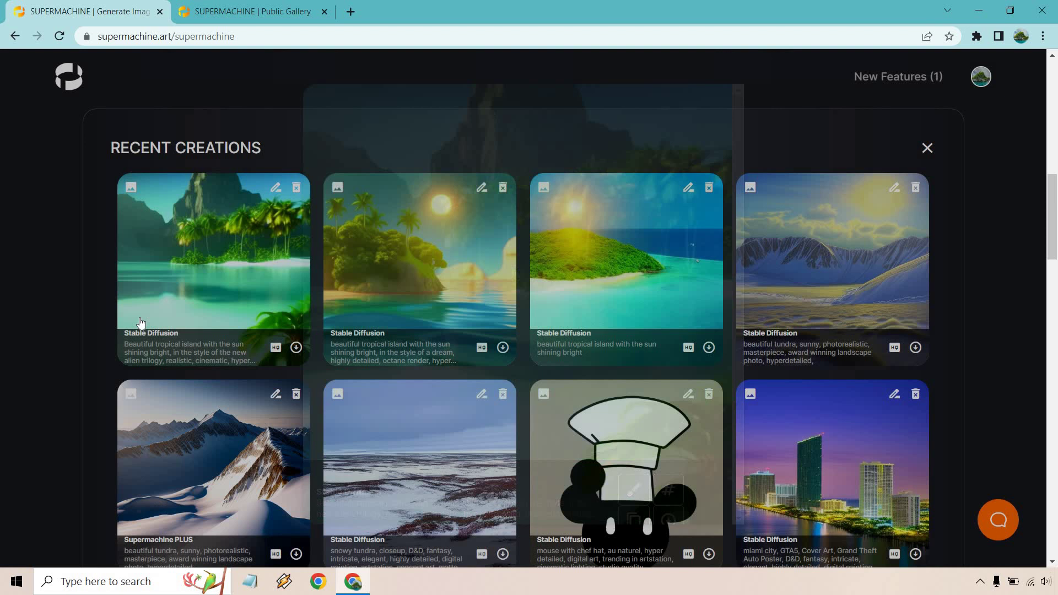
{"action": "left_click", "coordinate": [17, 295]}
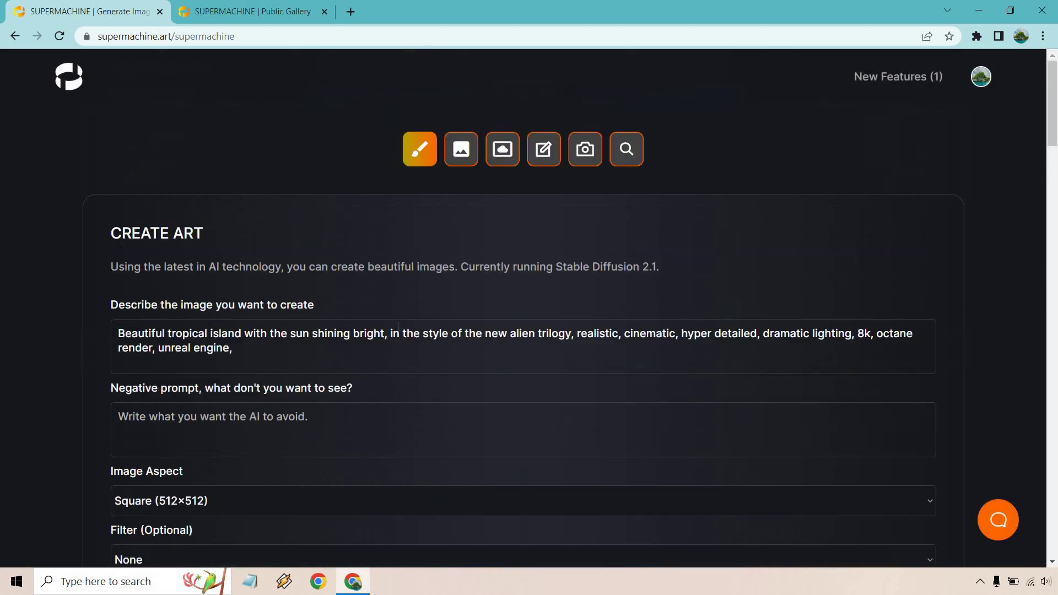
{"action": "left_click", "coordinate": [584, 158]}
Generate an image from the third, concept-art improved prompt and view the crescent-moon island
{"action": "left_click", "coordinate": [544, 152]}
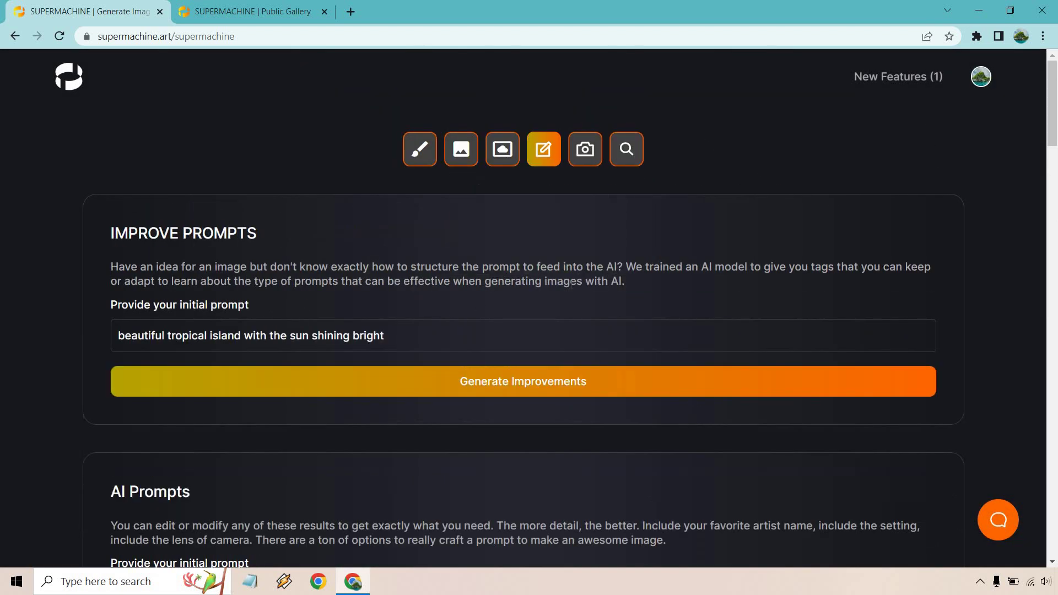
{"action": "scroll", "coordinate": [451, 349], "scroll_direction": "down", "scroll_amount": 6}
{"action": "left_click", "coordinate": [438, 359]}
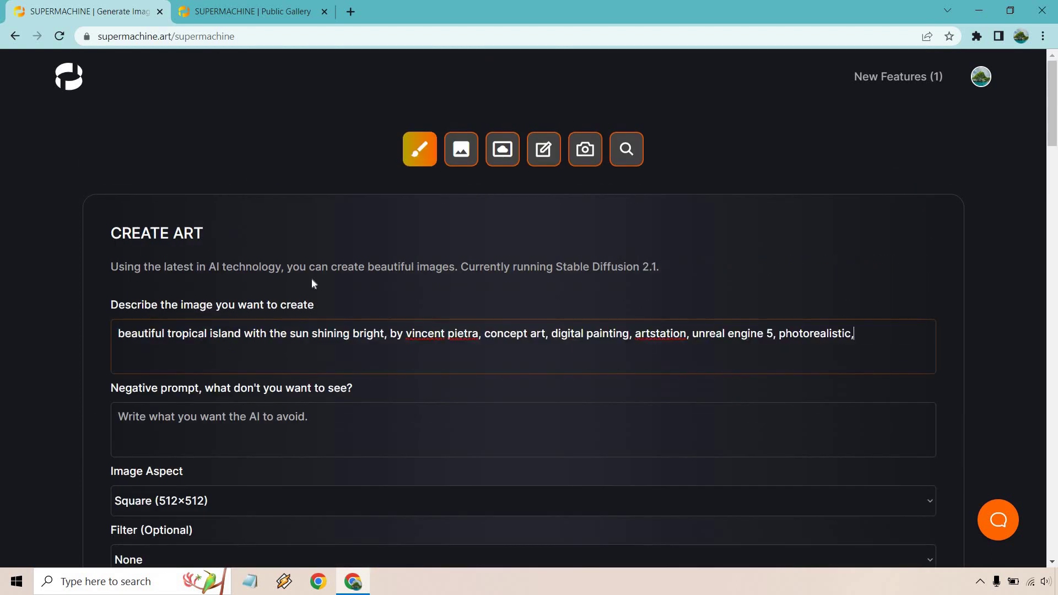
{"action": "scroll", "coordinate": [342, 281], "scroll_direction": "down", "scroll_amount": 7}
{"action": "left_click", "coordinate": [369, 305]}
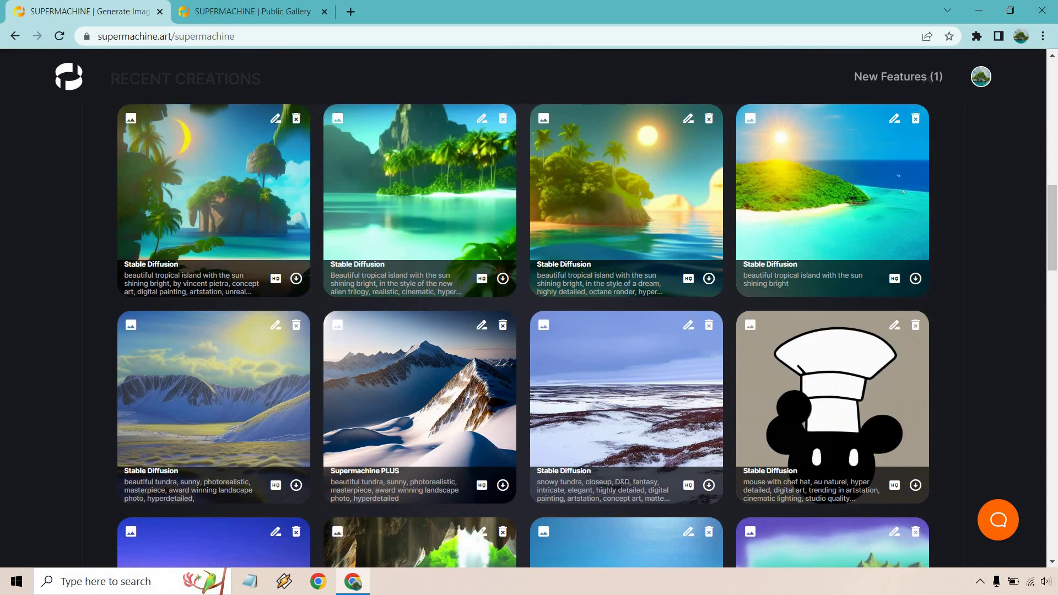
{"action": "left_click", "coordinate": [231, 182]}
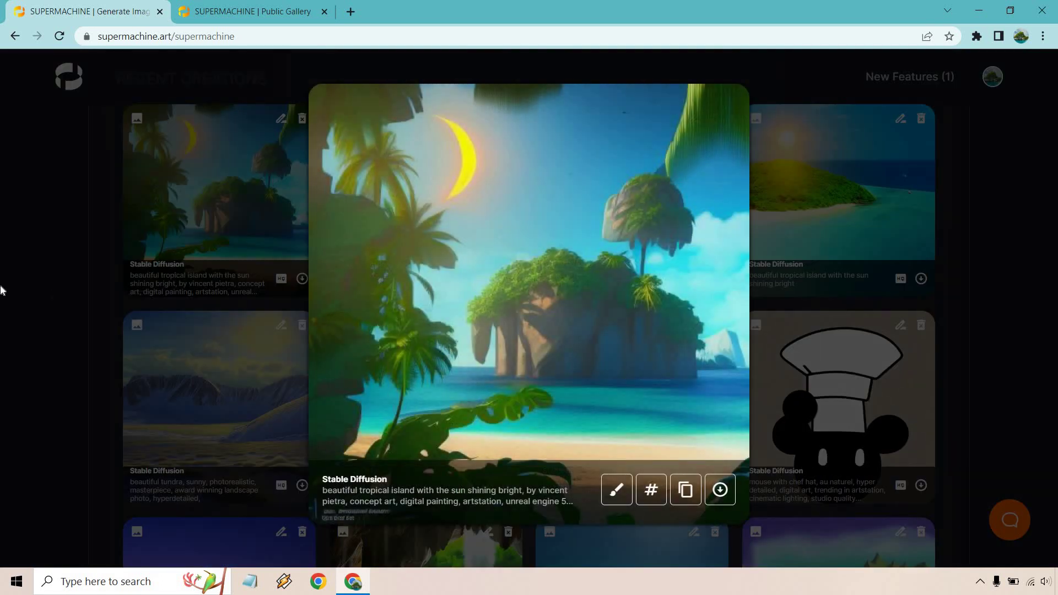
{"action": "left_click", "coordinate": [1, 288]}
Generate the concept-art island prompt with the Supermachine PLUS custom model
{"action": "scroll", "coordinate": [41, 368], "scroll_direction": "up", "scroll_amount": 10}
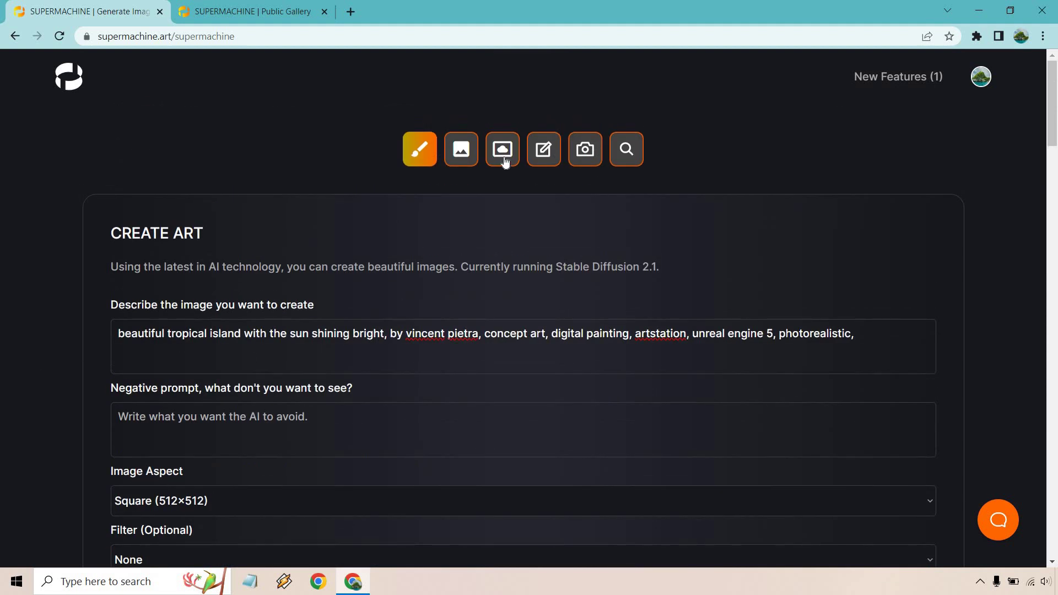
{"action": "left_click", "coordinate": [505, 162]}
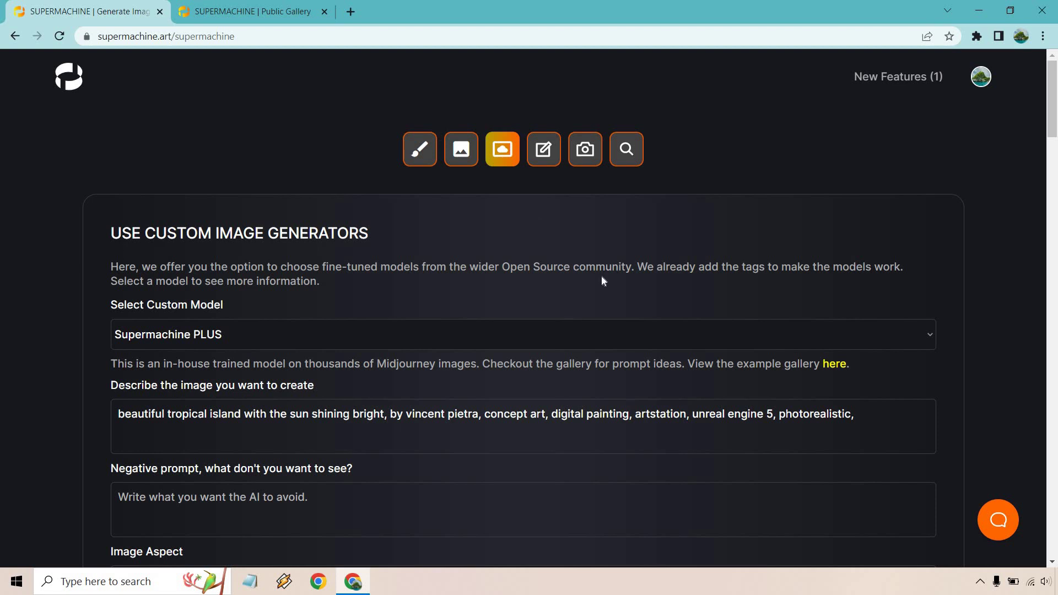
{"action": "scroll", "coordinate": [646, 347], "scroll_direction": "down", "scroll_amount": 1}
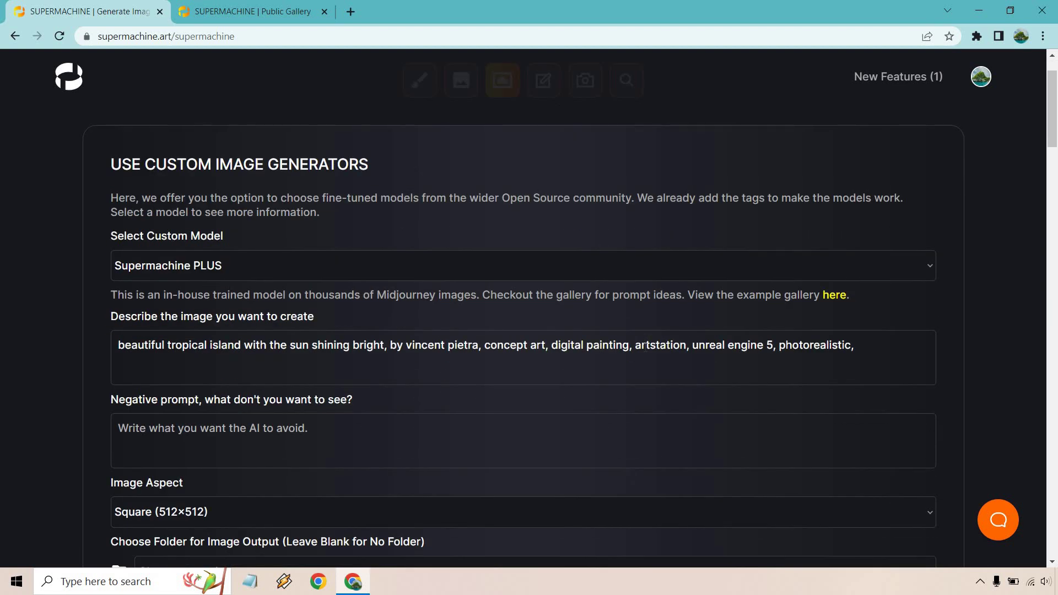
{"action": "scroll", "coordinate": [609, 331], "scroll_direction": "down", "scroll_amount": 1}
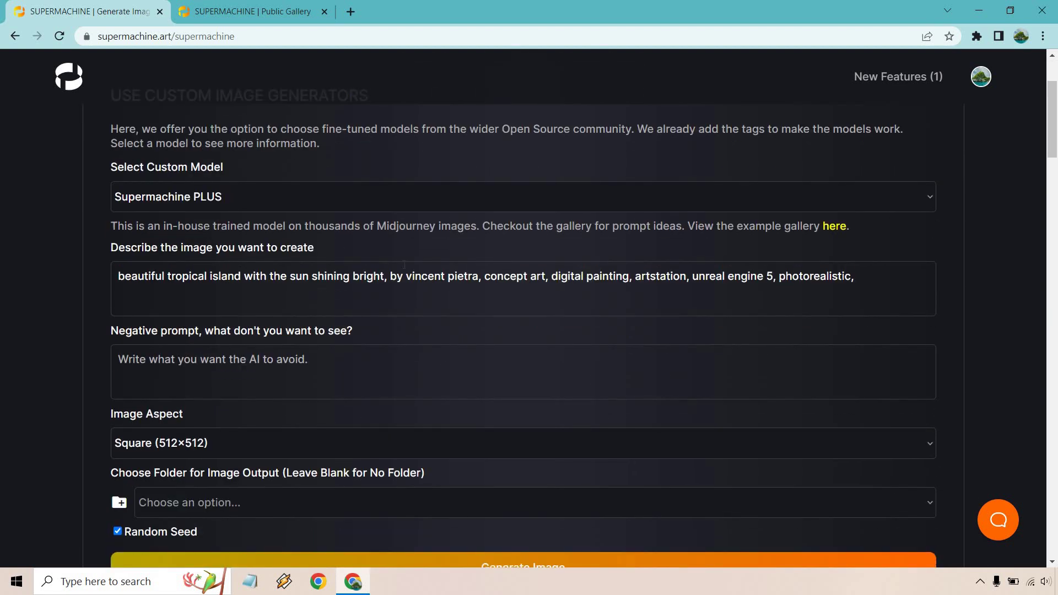
{"action": "scroll", "coordinate": [404, 264], "scroll_direction": "down", "scroll_amount": 3}
{"action": "left_click", "coordinate": [454, 361]}
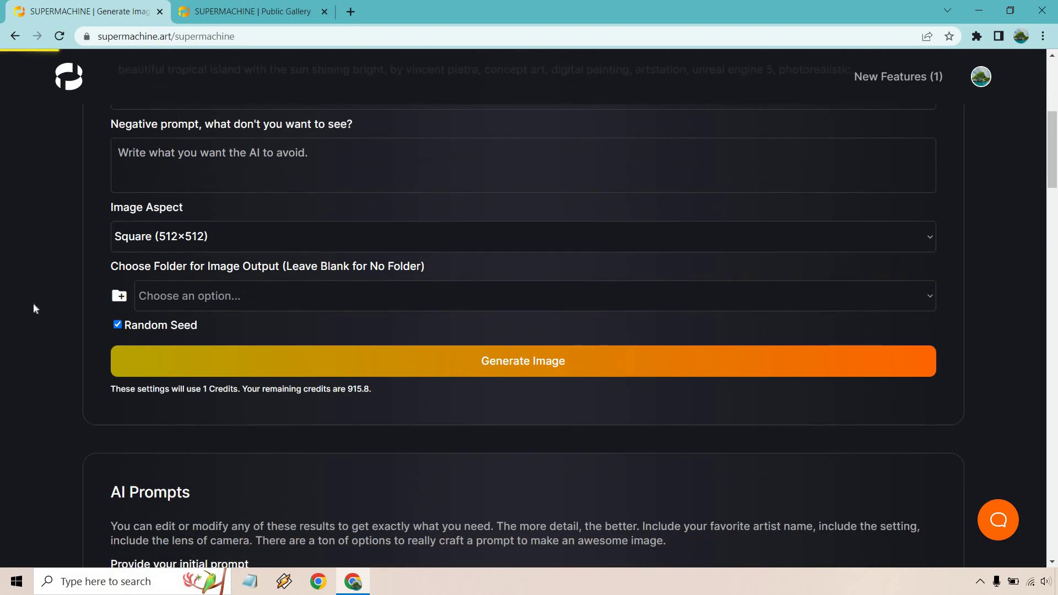
View the new aerial island image enlarged, then close it
{"action": "scroll", "coordinate": [8, 240], "scroll_direction": "down", "scroll_amount": 5}
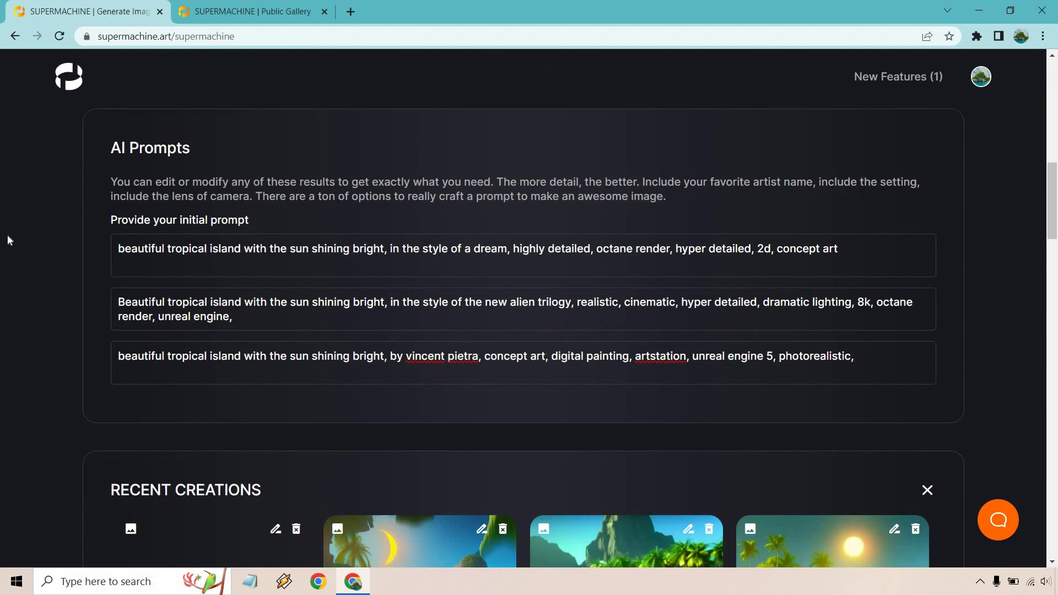
{"action": "scroll", "coordinate": [8, 236], "scroll_direction": "down", "scroll_amount": 3}
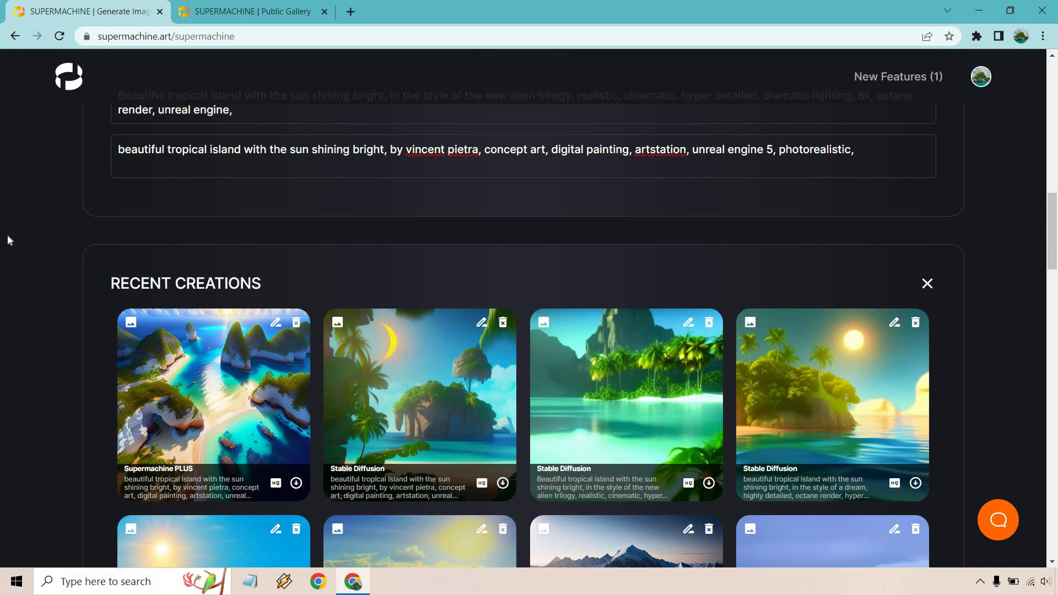
{"action": "scroll", "coordinate": [8, 233], "scroll_direction": "down", "scroll_amount": 1}
{"action": "left_click", "coordinate": [184, 296]}
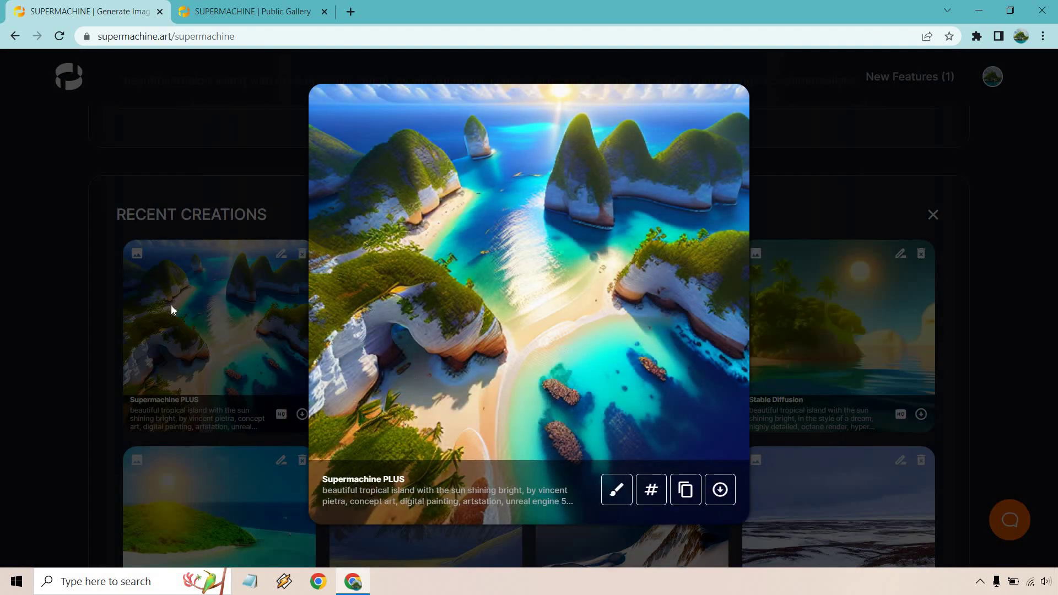
{"action": "left_click", "coordinate": [5, 312]}
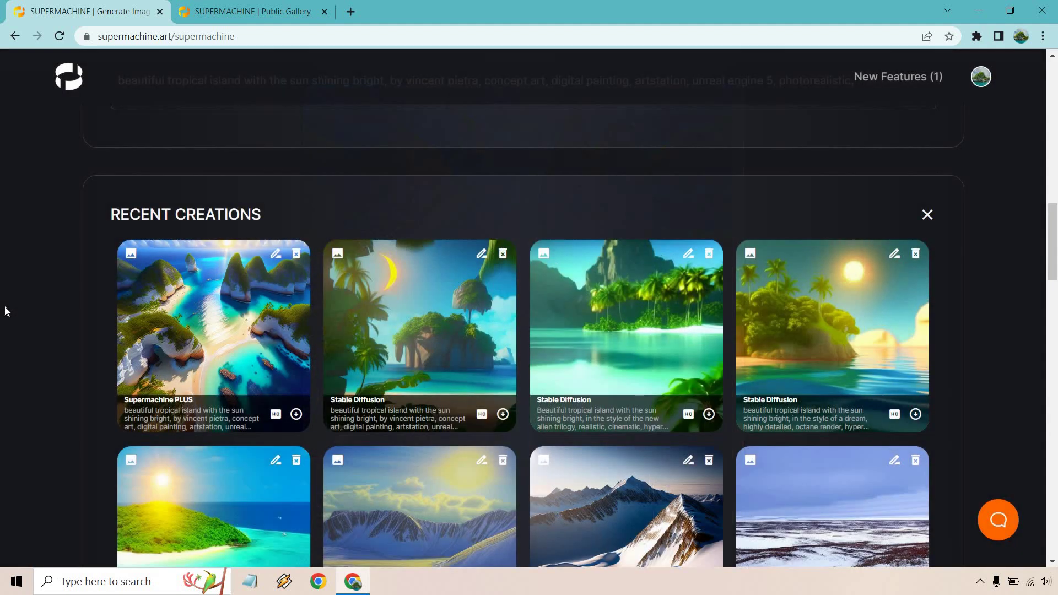
Browse the custom model list, keeping Supermachine PLUS selected
{"action": "scroll", "coordinate": [29, 398], "scroll_direction": "up", "scroll_amount": 15}
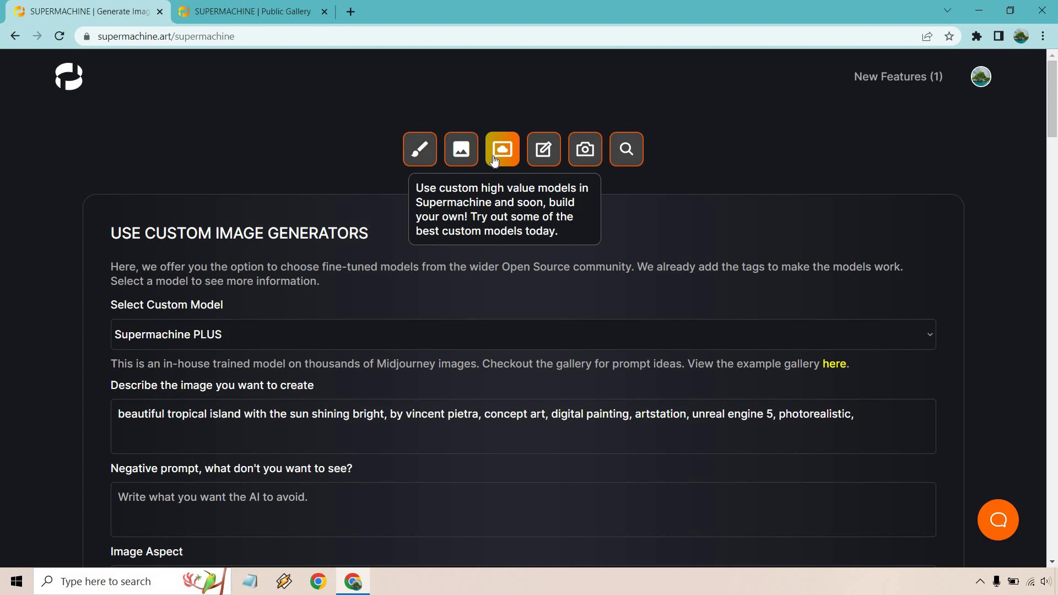
{"action": "scroll", "coordinate": [372, 195], "scroll_direction": "down", "scroll_amount": 3}
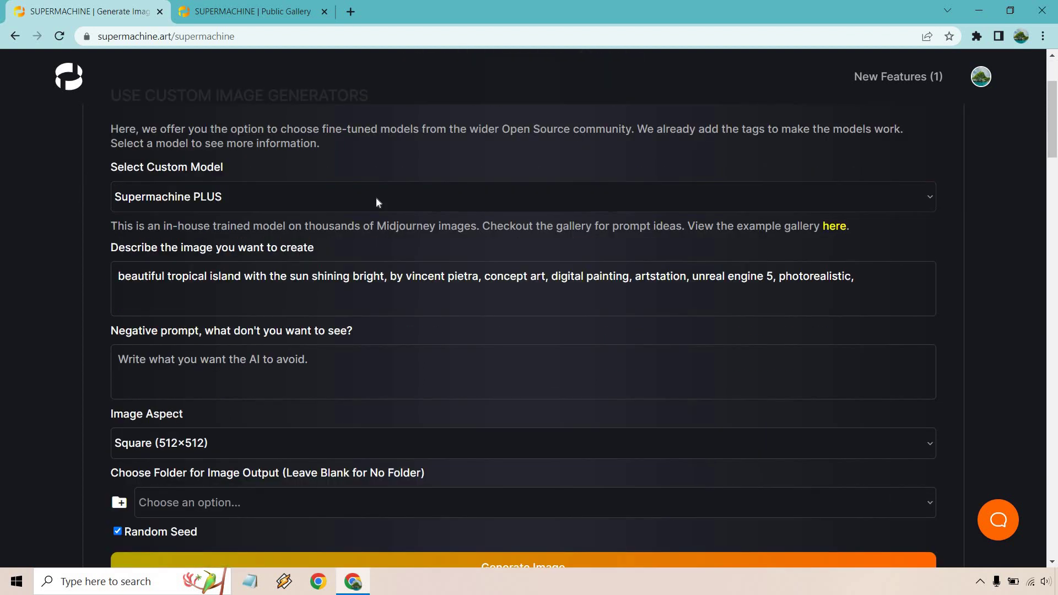
{"action": "left_click", "coordinate": [376, 196]}
{"action": "scroll", "coordinate": [278, 341], "scroll_direction": "down", "scroll_amount": 1}
{"action": "scroll", "coordinate": [283, 369], "scroll_direction": "up", "scroll_amount": 3}
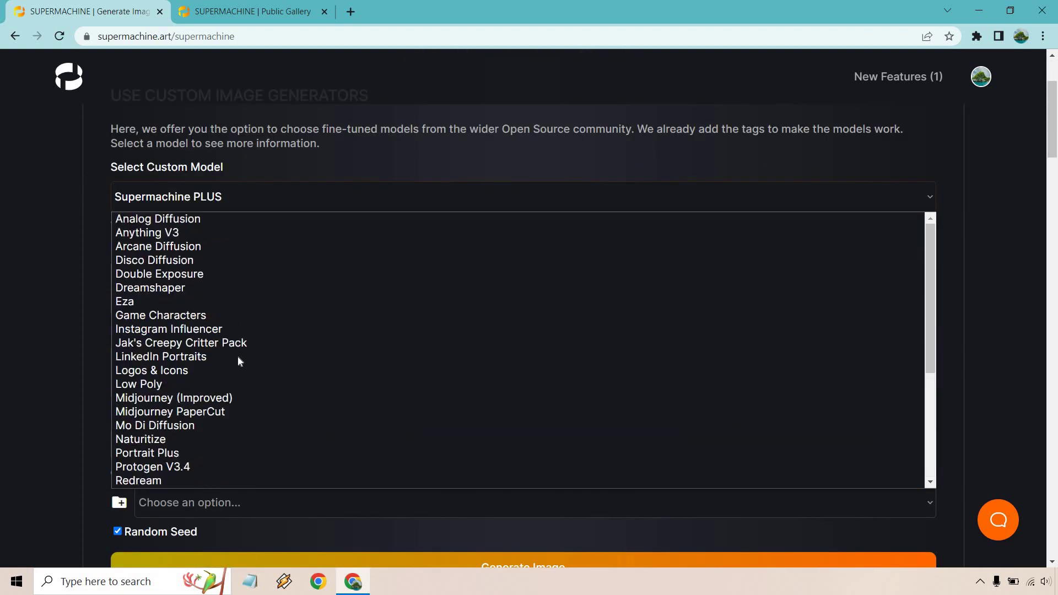
{"action": "left_click", "coordinate": [65, 266]}
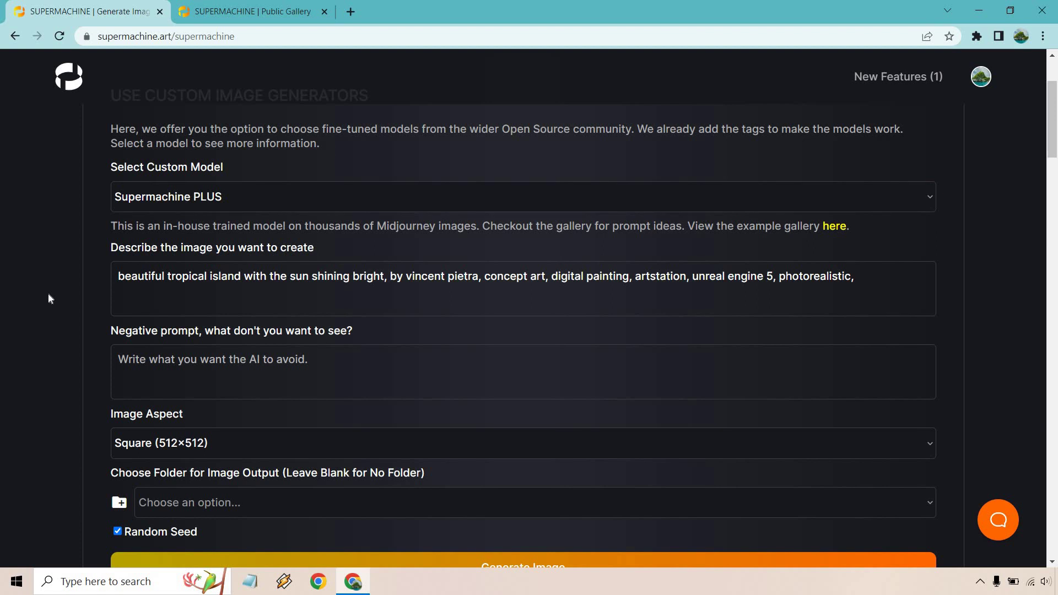
{"action": "left_click", "coordinate": [182, 198]}
{"action": "scroll", "coordinate": [247, 363], "scroll_direction": "down", "scroll_amount": 2}
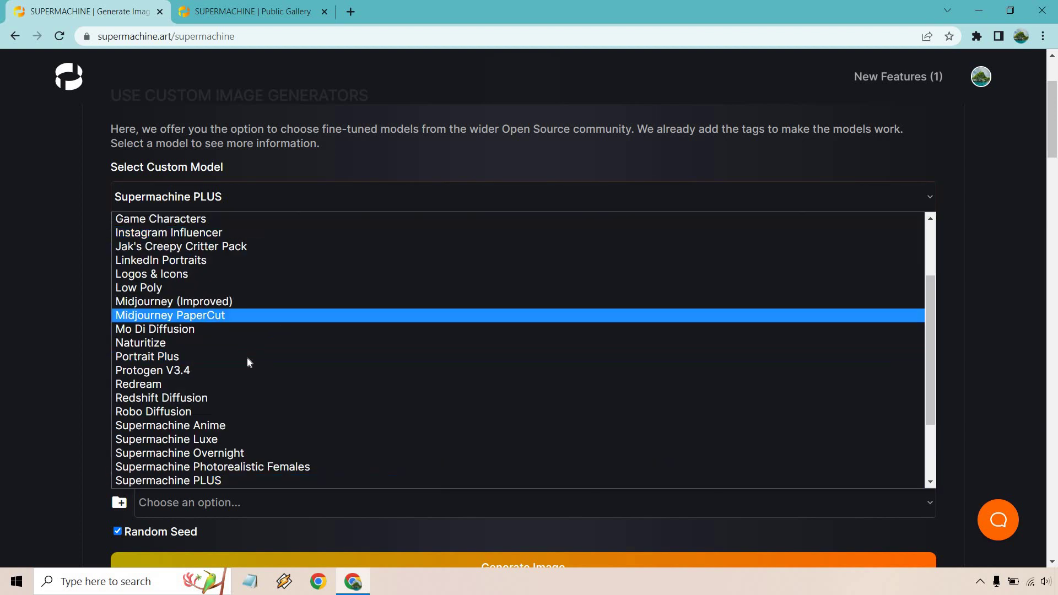
{"action": "left_click", "coordinate": [34, 344]}
Generate another Supermachine PLUS island image and close its preview
{"action": "scroll", "coordinate": [36, 335], "scroll_direction": "down", "scroll_amount": 10}
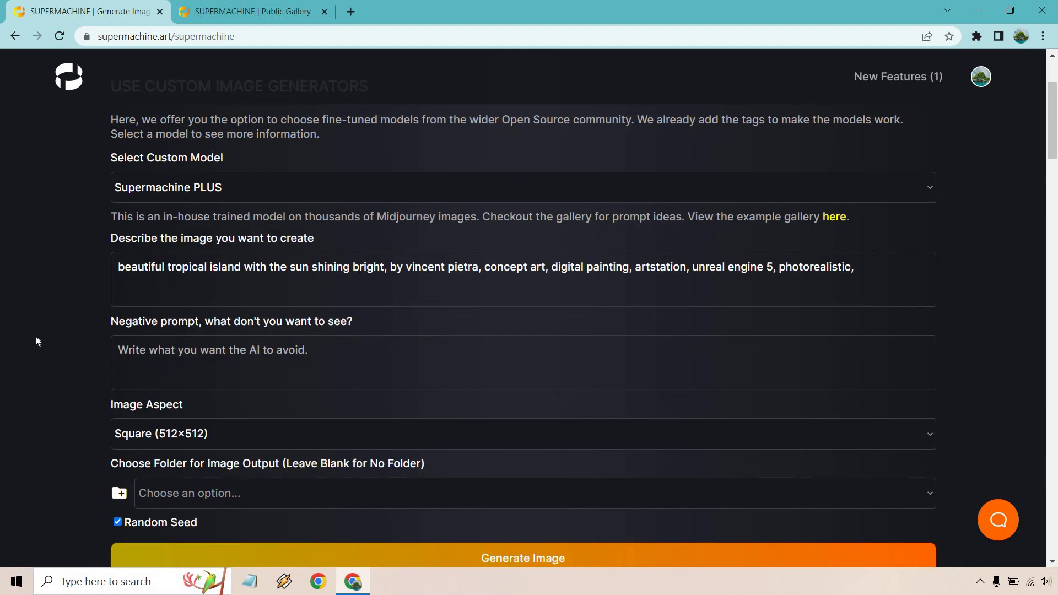
{"action": "scroll", "coordinate": [40, 332], "scroll_direction": "up", "scroll_amount": 5}
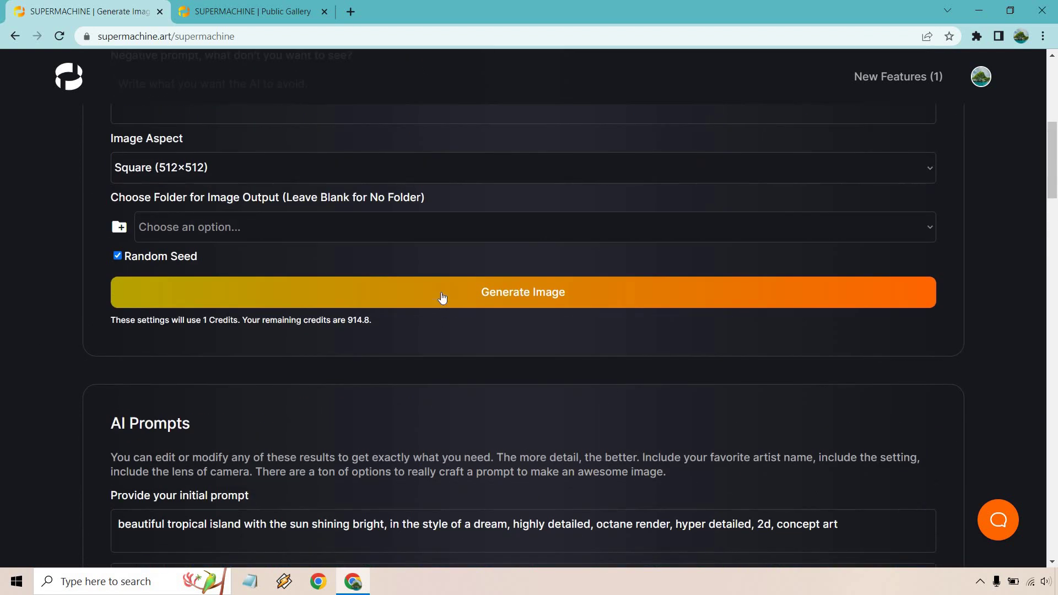
{"action": "left_click", "coordinate": [442, 297]}
{"action": "scroll", "coordinate": [19, 299], "scroll_direction": "down", "scroll_amount": 10}
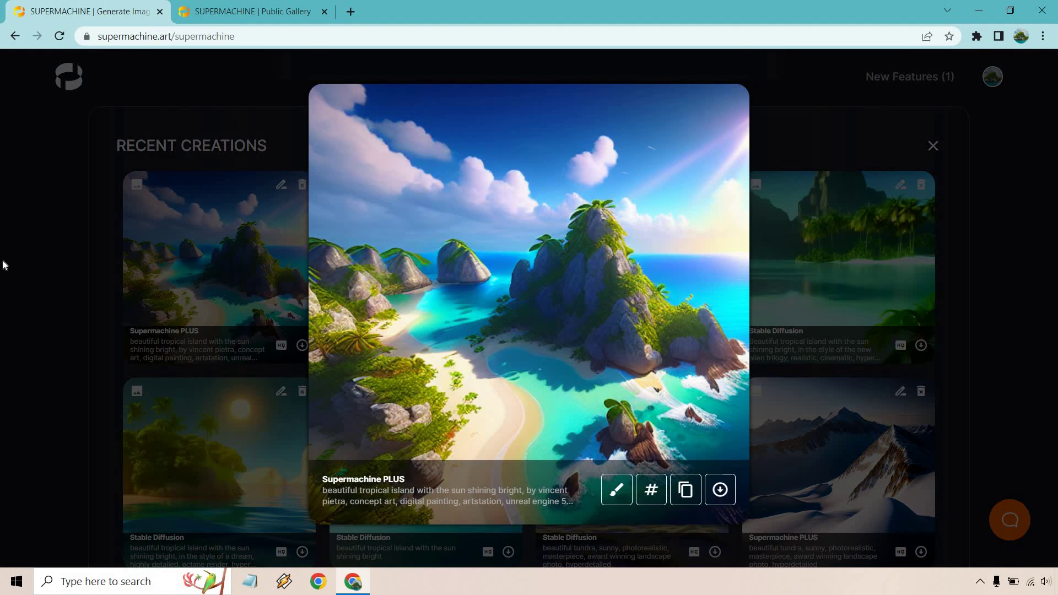
{"action": "left_click", "coordinate": [25, 299]}
{"action": "scroll", "coordinate": [31, 310], "scroll_direction": "up", "scroll_amount": 10}
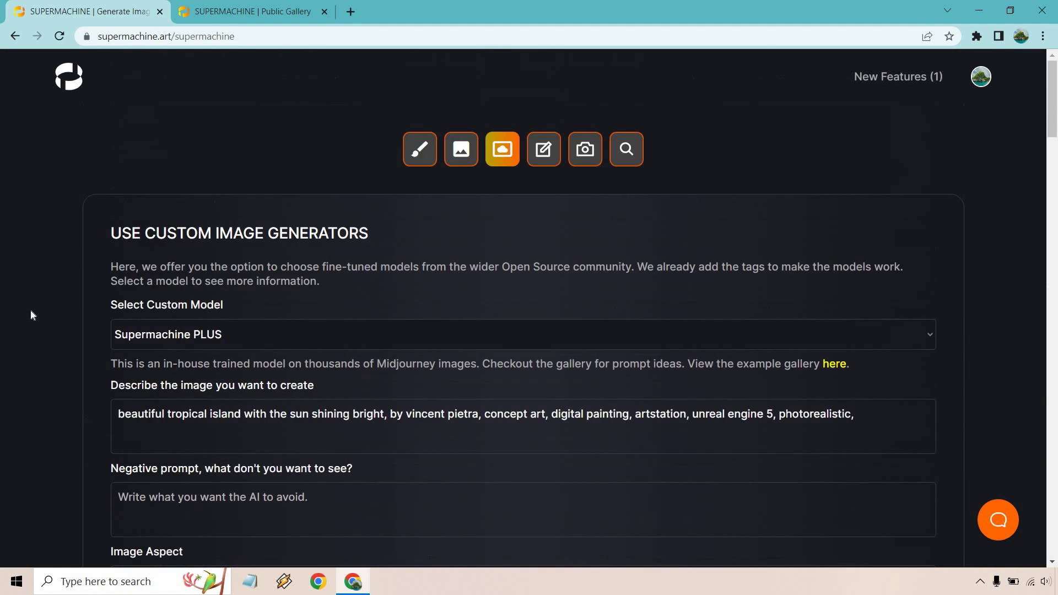
Reverse the uploaded rainforest.webp waterfall-cave picture into a prompt and select the prompt text
{"action": "left_click", "coordinate": [585, 153]}
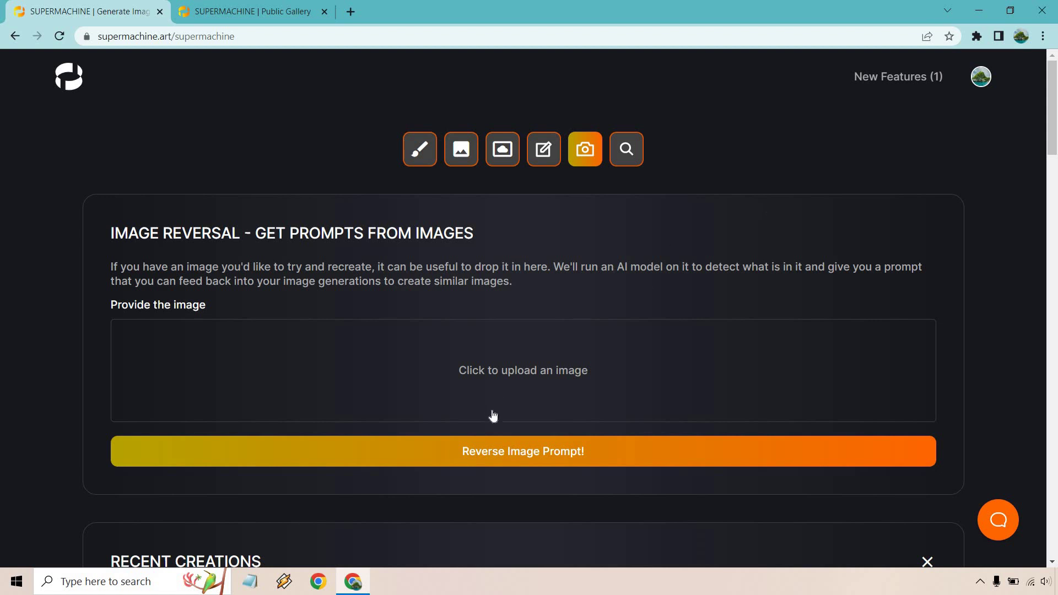
{"action": "left_click", "coordinate": [510, 392]}
{"action": "left_click", "coordinate": [596, 453]}
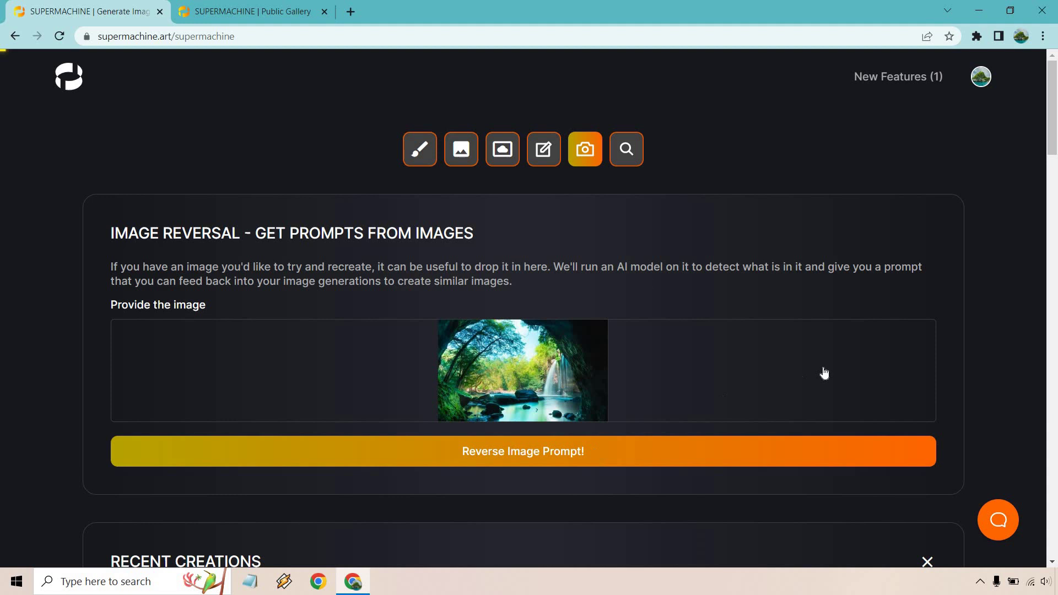
{"action": "scroll", "coordinate": [990, 257], "scroll_direction": "down", "scroll_amount": 5}
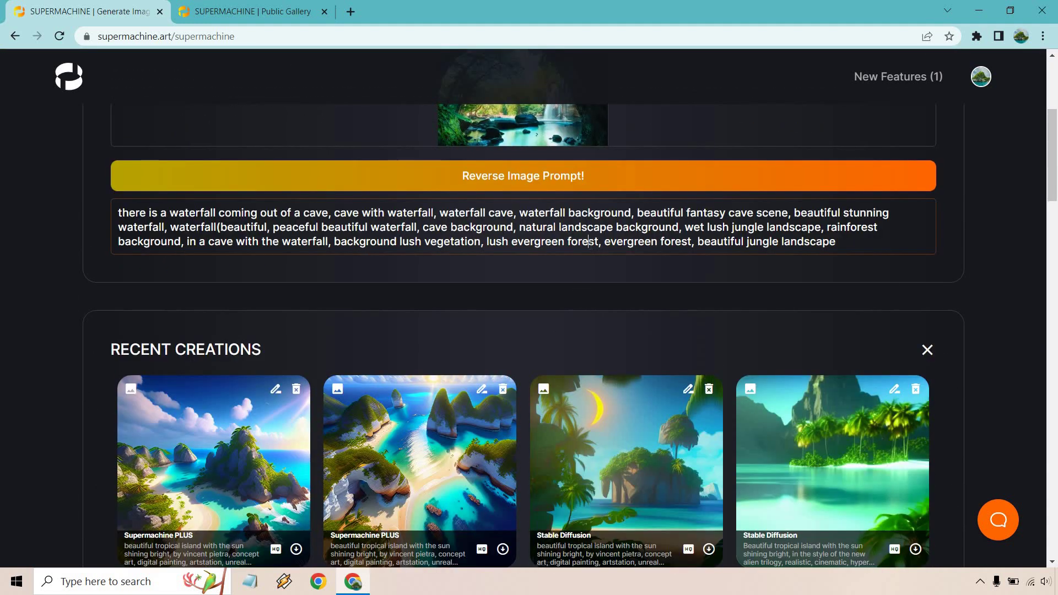
{"action": "triple_click", "coordinate": [591, 244]}
{"action": "key", "text": "ctrl+c"}
{"action": "scroll", "coordinate": [421, 325], "scroll_direction": "up", "scroll_amount": 5}
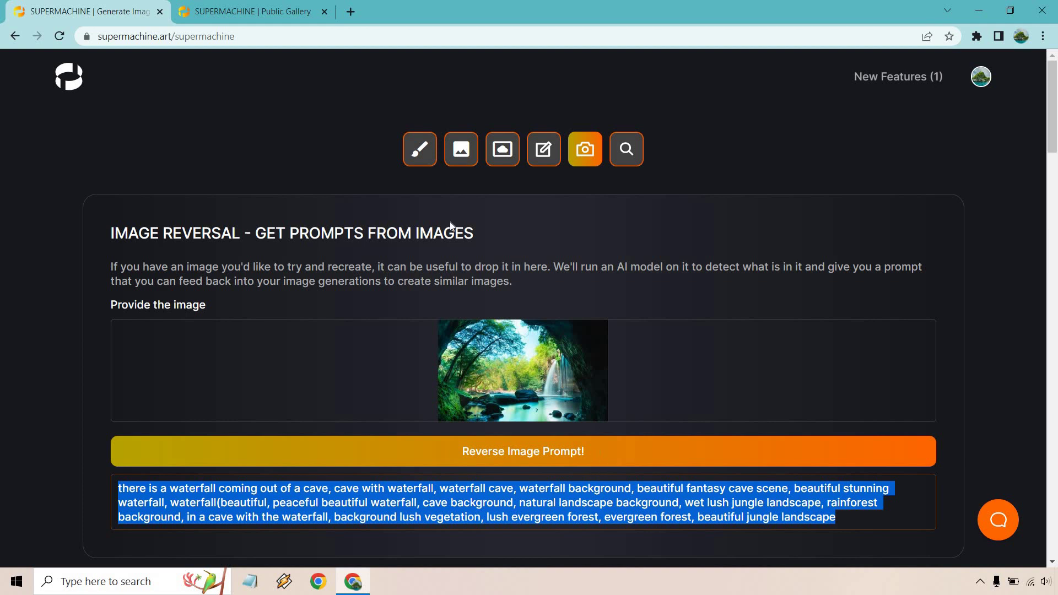
Replace the Create Art prompt with the waterfall-cave prompt, generate, and preview the image
{"action": "left_click", "coordinate": [419, 148]}
{"action": "triple_click", "coordinate": [369, 334]}
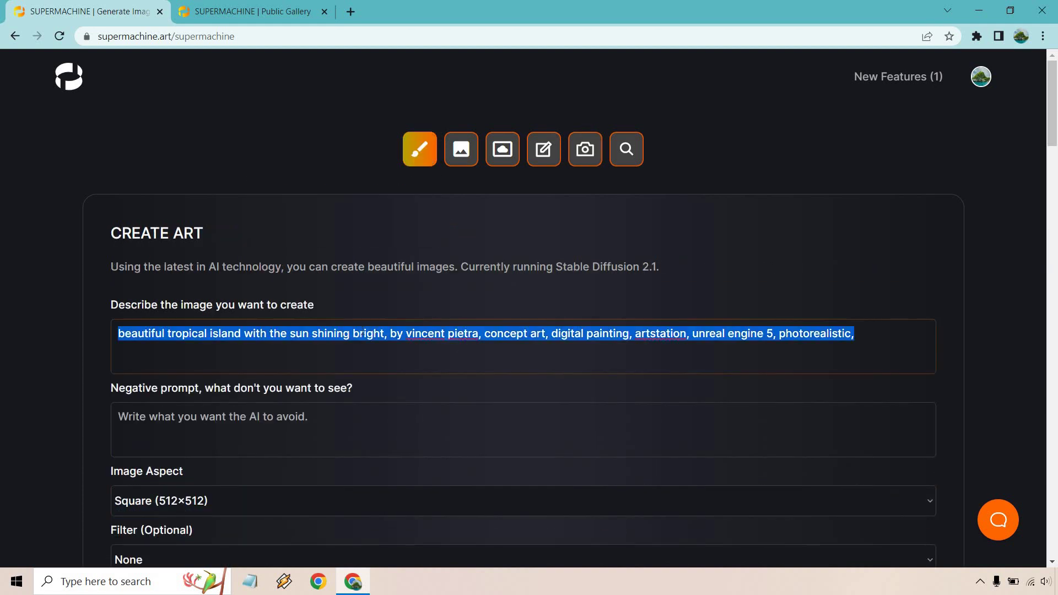
{"action": "key", "text": "ctrl+v"}
{"action": "scroll", "coordinate": [420, 368], "scroll_direction": "down", "scroll_amount": 5}
{"action": "left_click", "coordinate": [475, 431]}
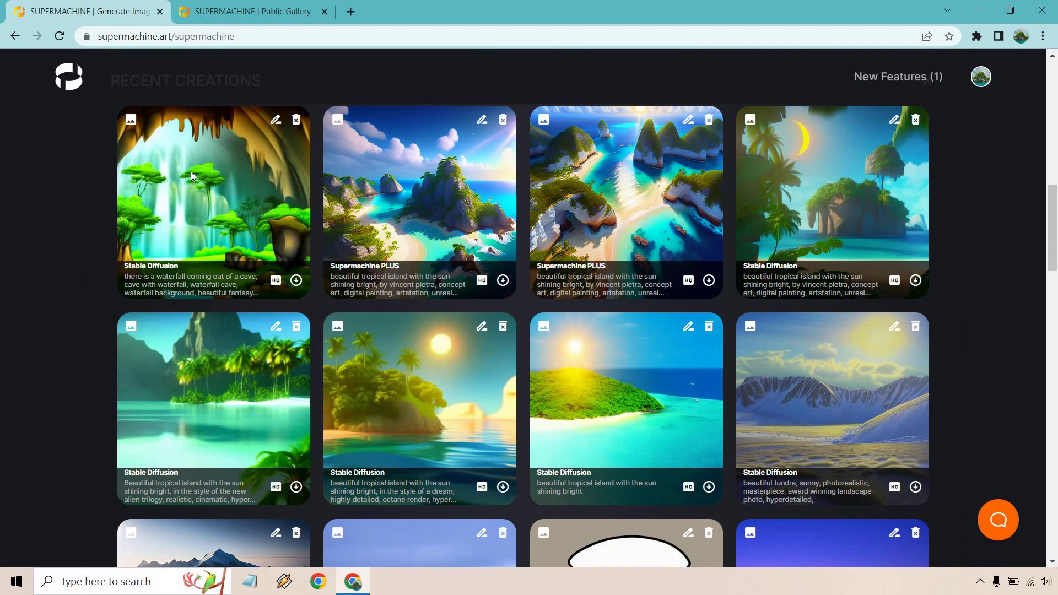
{"action": "left_click", "coordinate": [195, 191]}
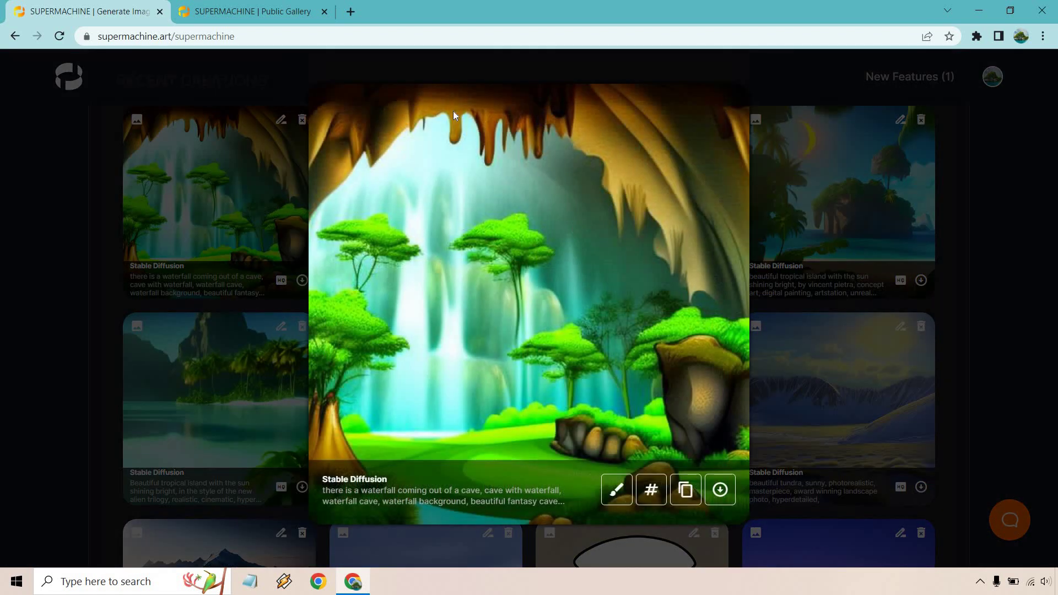
{"action": "left_click", "coordinate": [34, 254]}
{"action": "scroll", "coordinate": [492, 346], "scroll_direction": "up", "scroll_amount": 10}
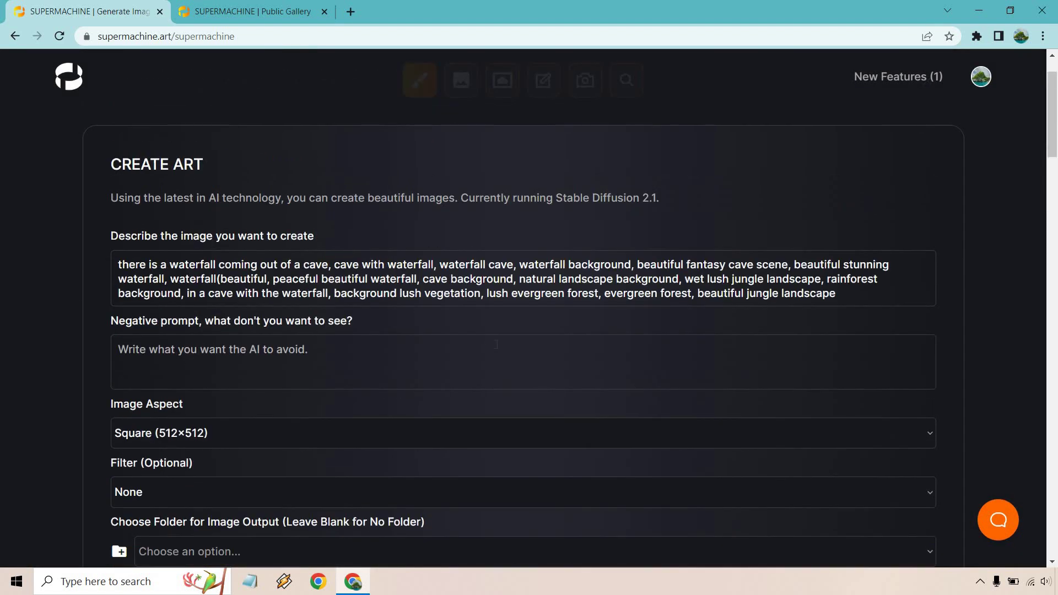
{"action": "scroll", "coordinate": [495, 344], "scroll_direction": "up", "scroll_amount": 2}
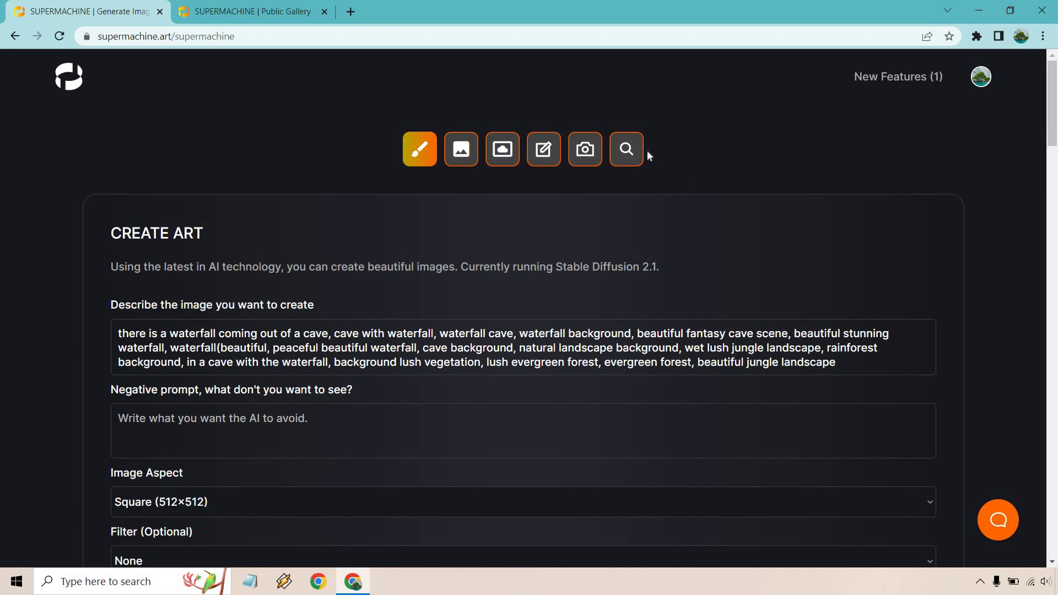
Search the public image library for a tropical island with rain coming down
{"action": "left_click", "coordinate": [627, 148]}
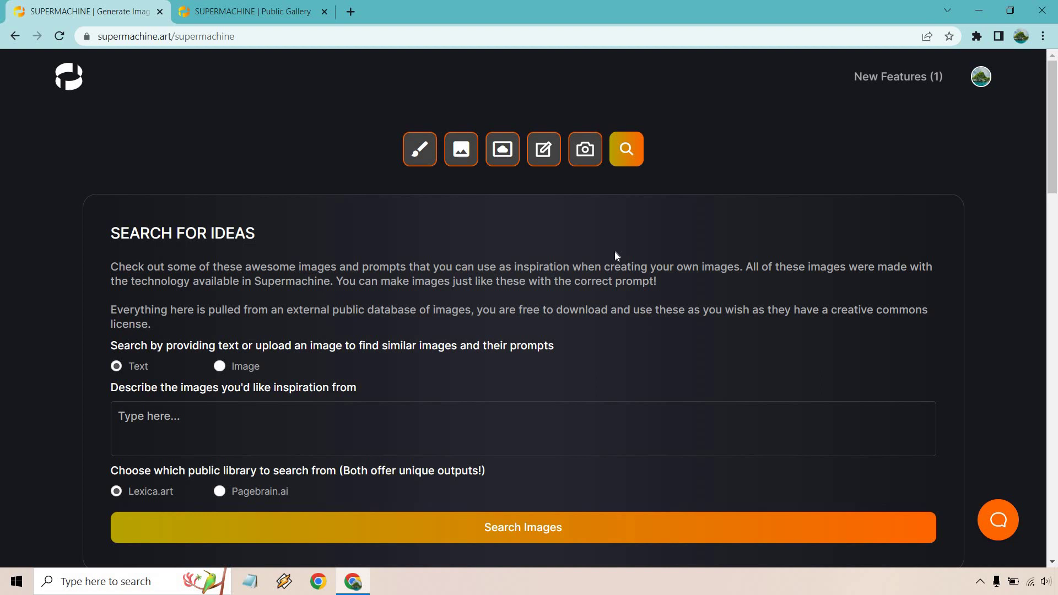
{"action": "scroll", "coordinate": [615, 255], "scroll_direction": "down", "scroll_amount": 2}
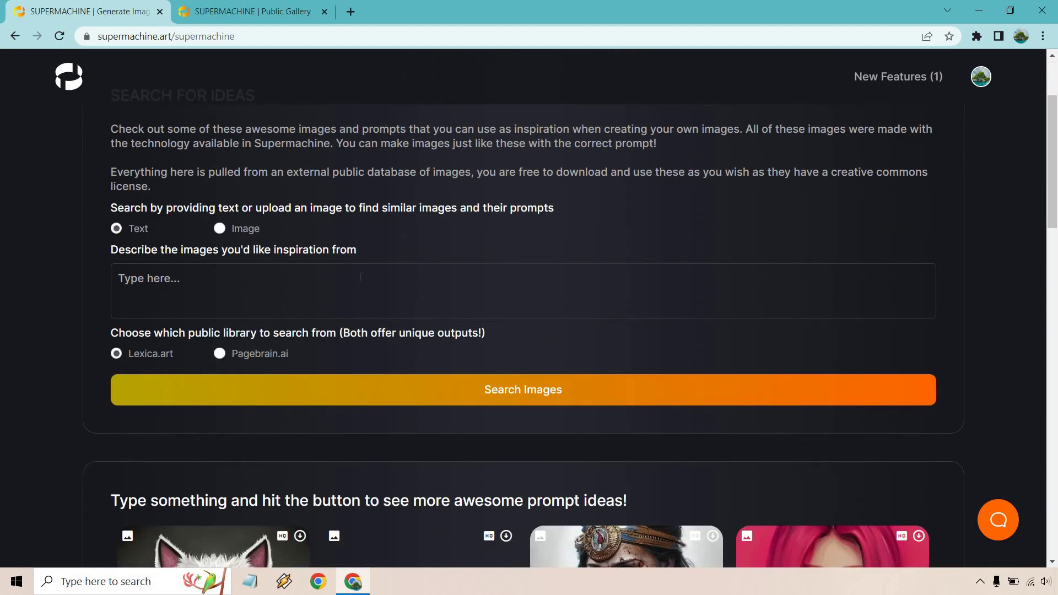
{"action": "type", "text": "tropical island with rain coming down"}
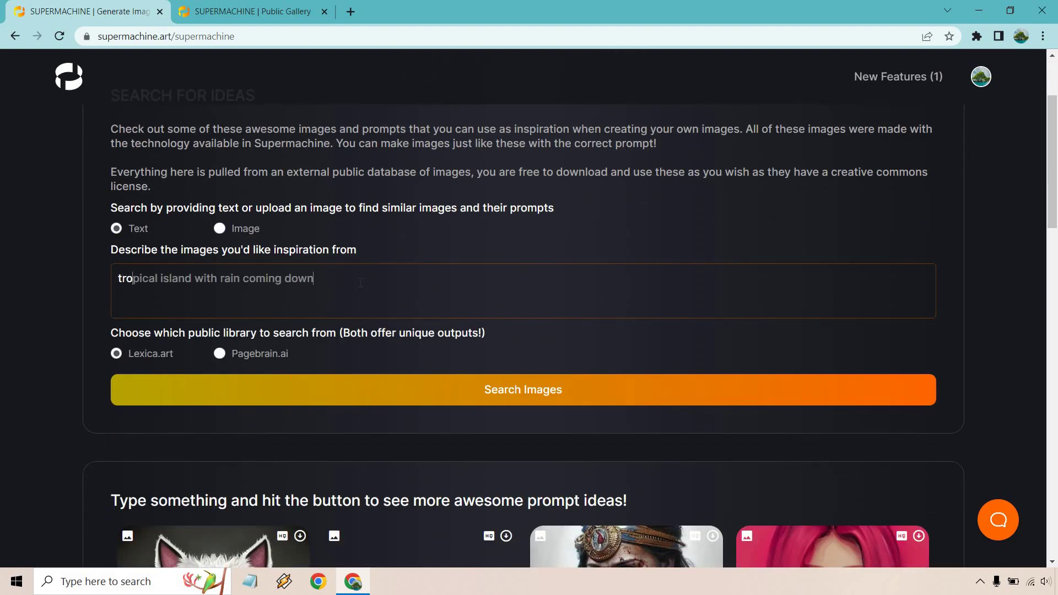
{"action": "left_click", "coordinate": [487, 389]}
Browse the search results and view the umbrella image enlarged
{"action": "scroll", "coordinate": [989, 197], "scroll_direction": "down", "scroll_amount": 3}
{"action": "scroll", "coordinate": [989, 199], "scroll_direction": "down", "scroll_amount": 2}
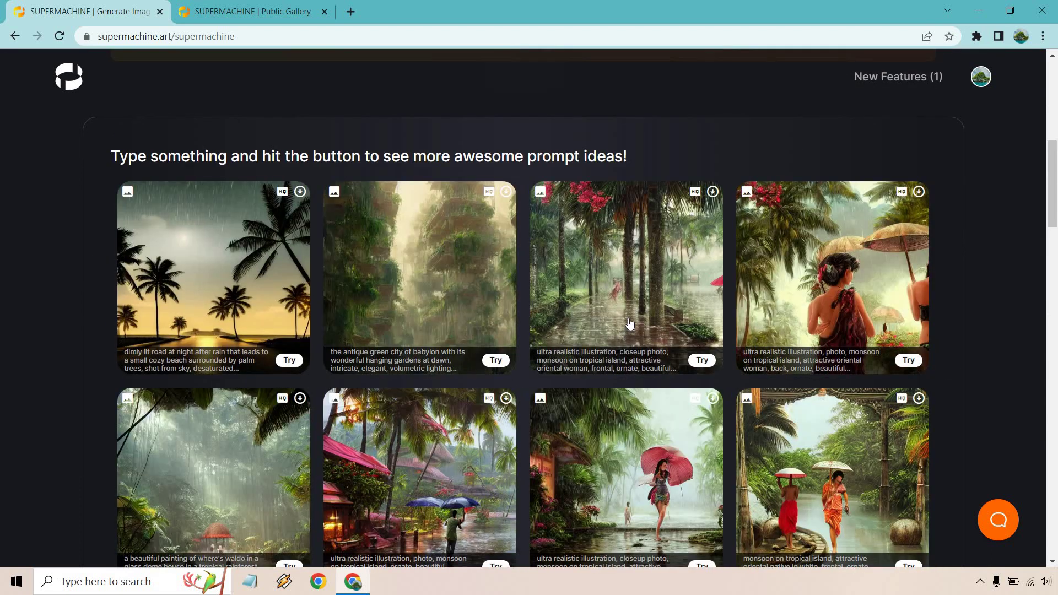
{"action": "scroll", "coordinate": [772, 208], "scroll_direction": "down", "scroll_amount": 2}
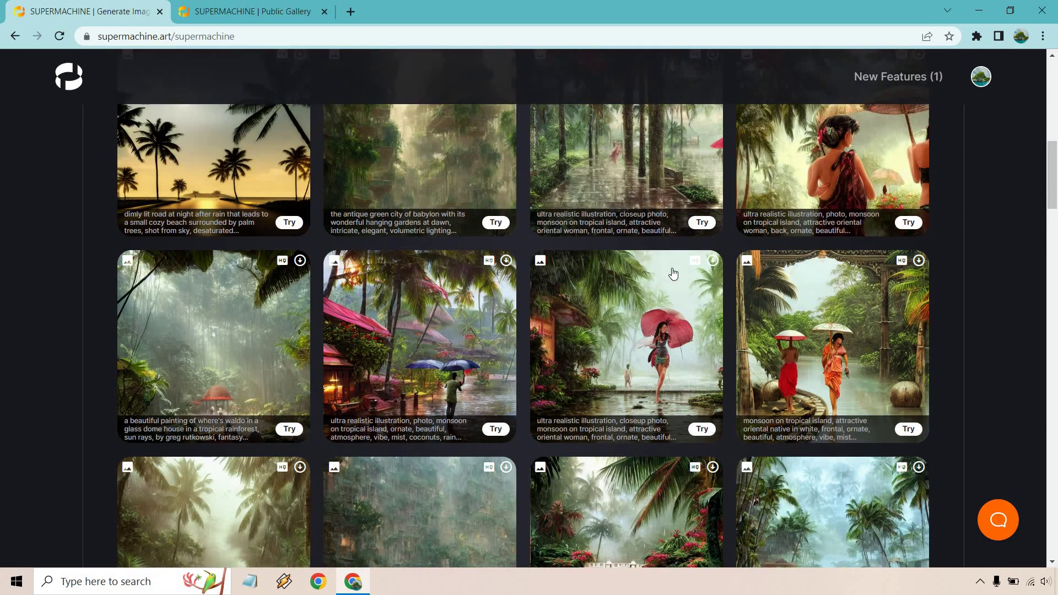
{"action": "scroll", "coordinate": [668, 237], "scroll_direction": "down", "scroll_amount": 3}
{"action": "scroll", "coordinate": [469, 365], "scroll_direction": "up", "scroll_amount": 2}
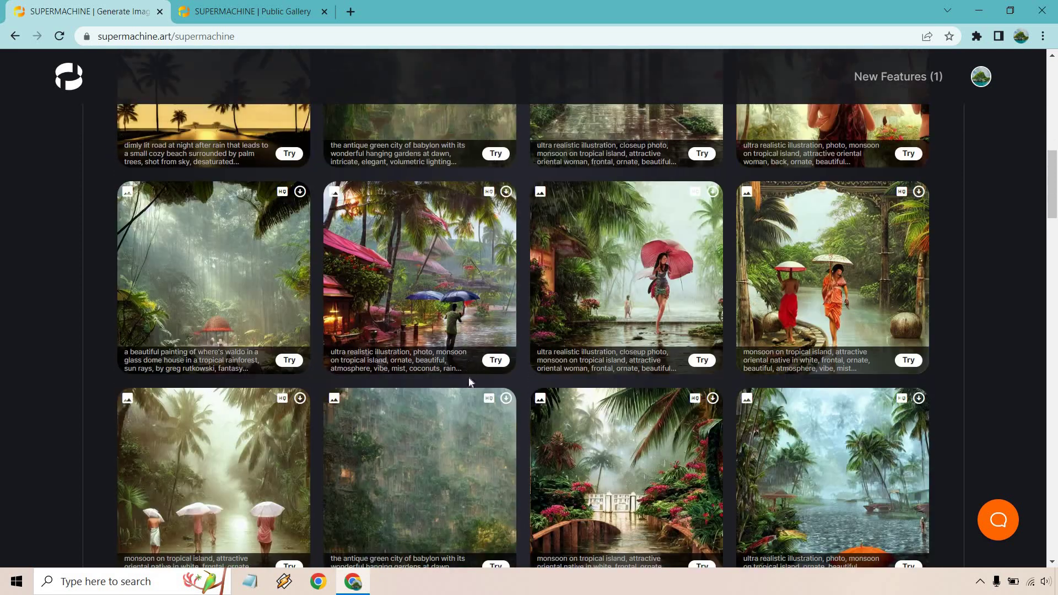
{"action": "left_click", "coordinate": [470, 368]}
{"action": "left_click", "coordinate": [1036, 381]}
Load the gallery card's monsoon-on-tropical-island prompt and generate an image from it
{"action": "left_click", "coordinate": [496, 361]}
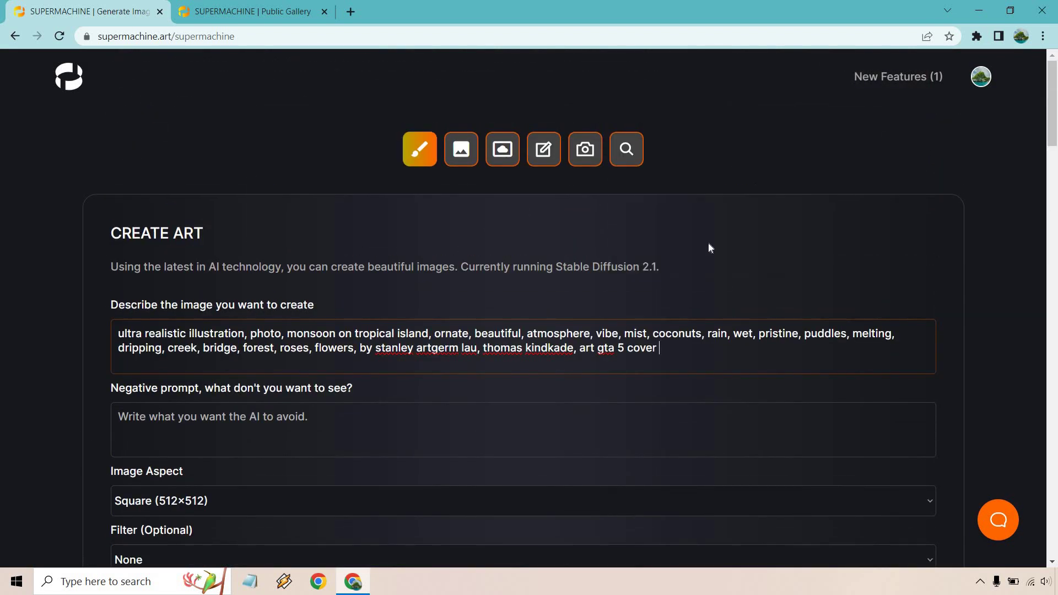
{"action": "scroll", "coordinate": [733, 231], "scroll_direction": "down", "scroll_amount": 8}
{"action": "scroll", "coordinate": [711, 236], "scroll_direction": "up", "scroll_amount": 6}
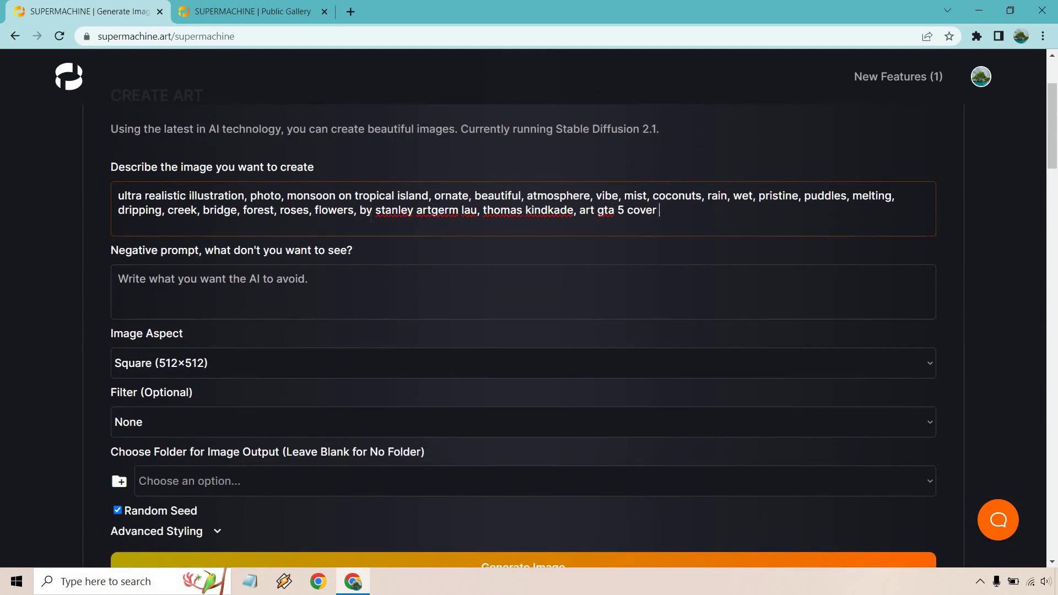
{"action": "left_click_drag", "start_coordinate": [682, 209], "coordinate": [98, 193]}
{"action": "left_click", "coordinate": [78, 187]}
{"action": "scroll", "coordinate": [545, 381], "scroll_direction": "down", "scroll_amount": 3}
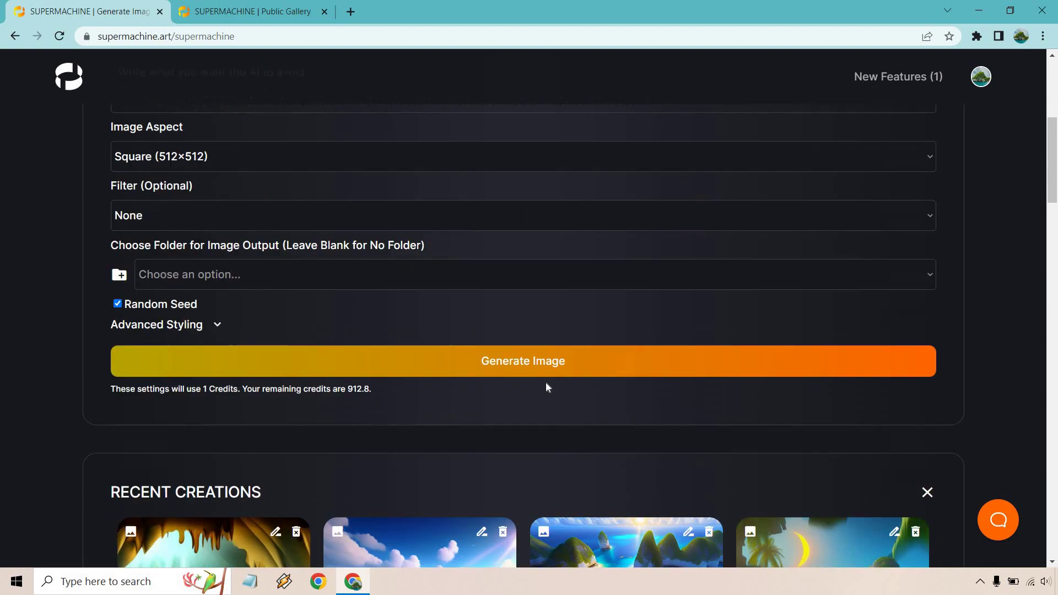
{"action": "left_click", "coordinate": [562, 362]}
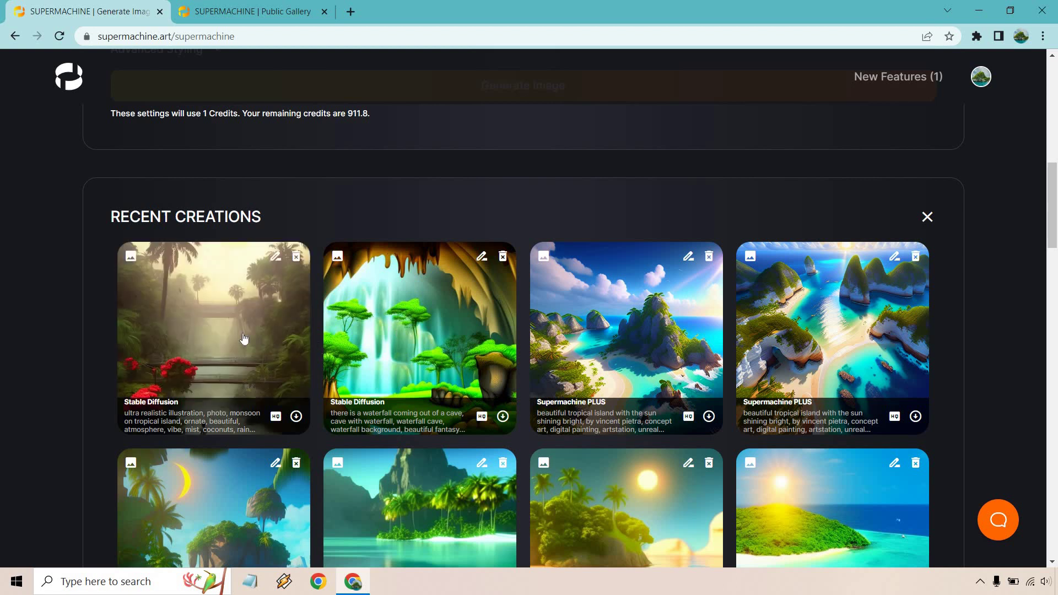
Preview the foggy jungle result, then generate a second monsoon island image
{"action": "left_click", "coordinate": [207, 315]}
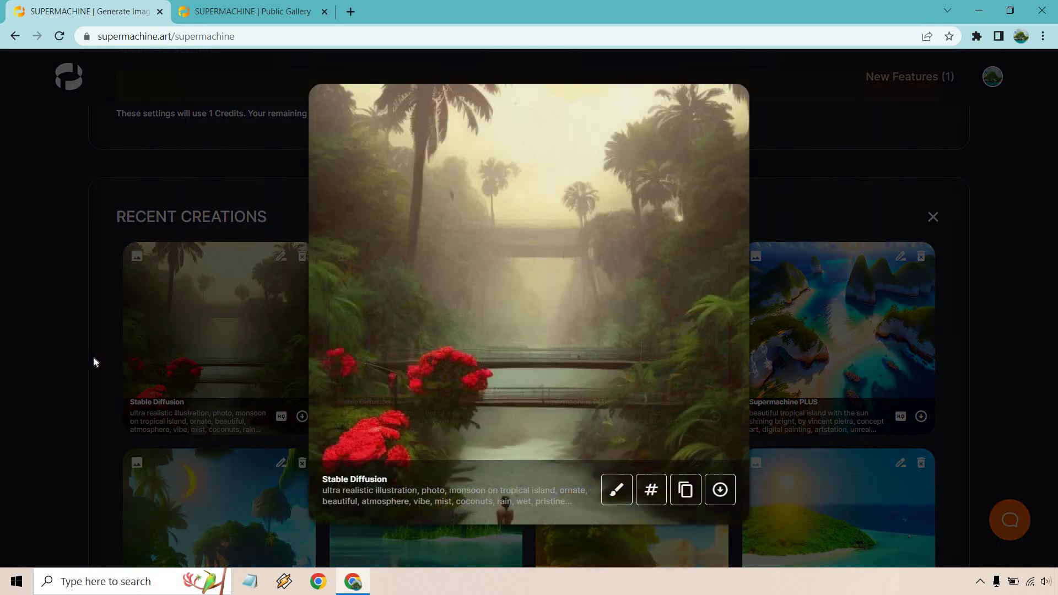
{"action": "left_click", "coordinate": [156, 271]}
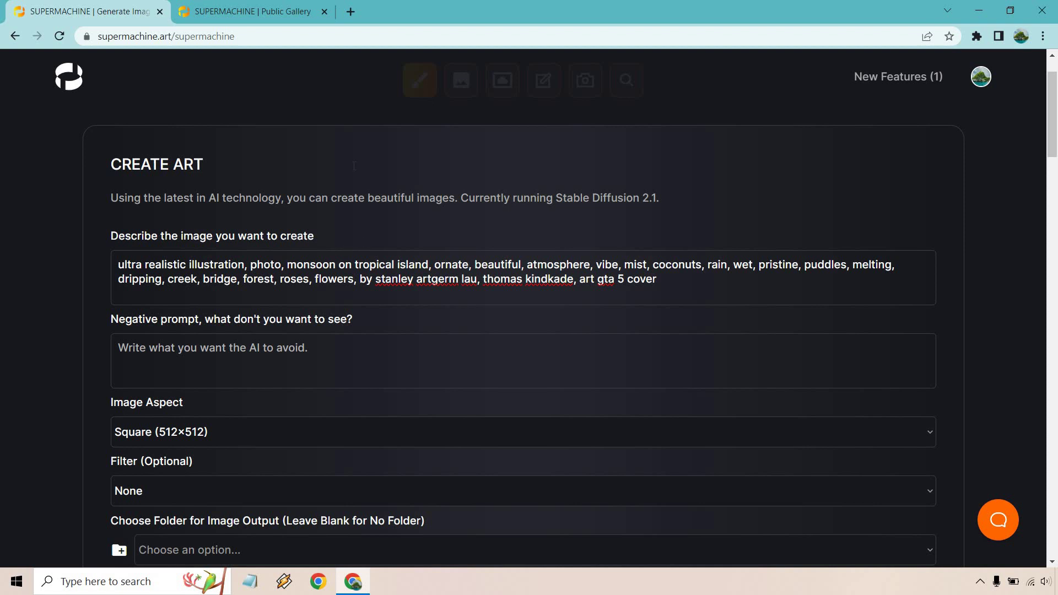
{"action": "scroll", "coordinate": [471, 142], "scroll_direction": "down", "scroll_amount": 8}
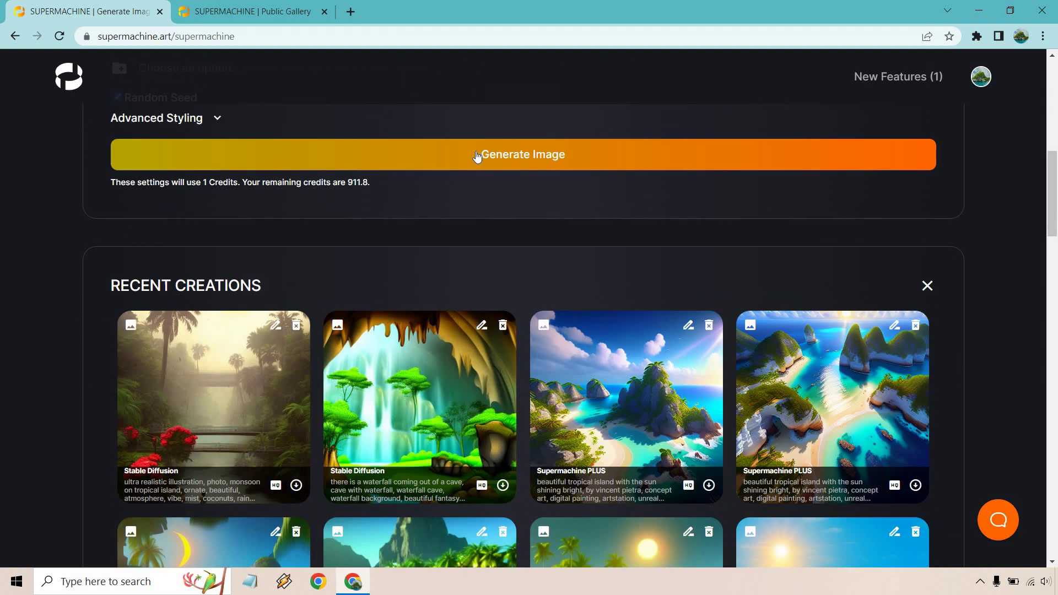
{"action": "left_click", "coordinate": [416, 175]}
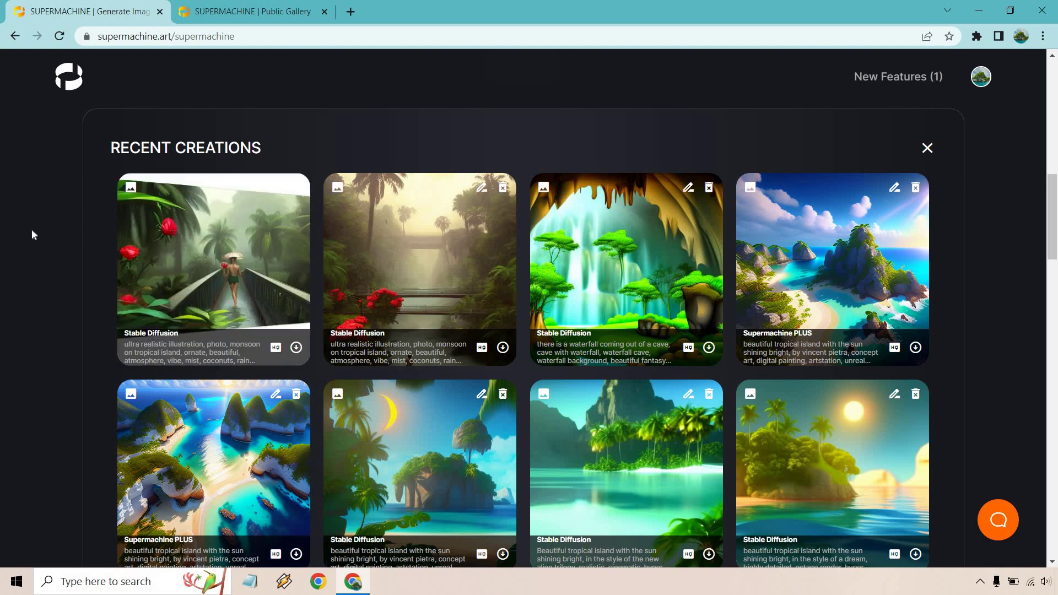
{"action": "scroll", "coordinate": [31, 237], "scroll_direction": "down", "scroll_amount": 3}
{"action": "scroll", "coordinate": [181, 401], "scroll_direction": "down", "scroll_amount": 1}
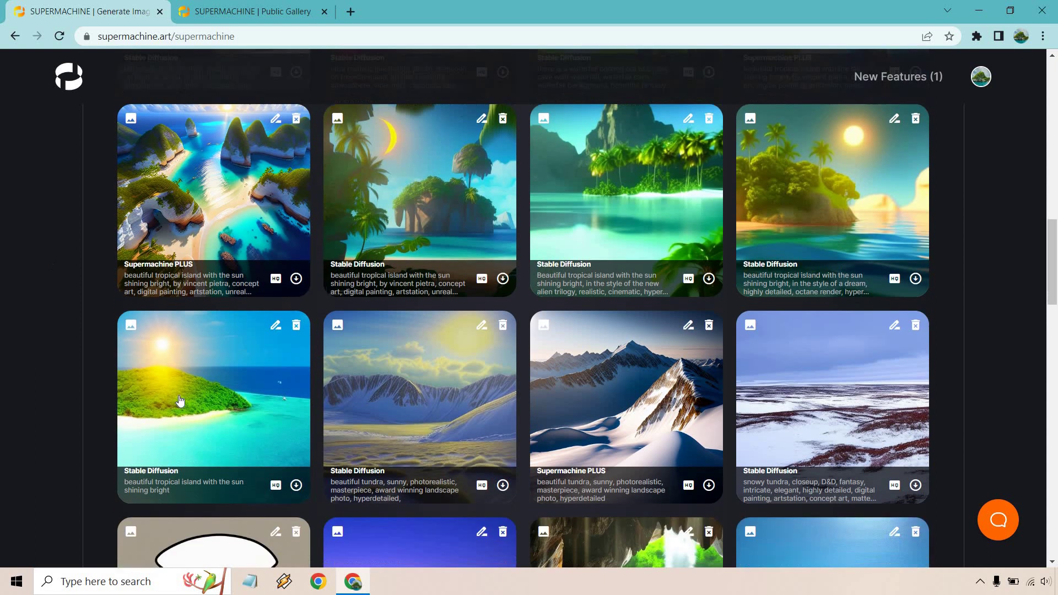
{"action": "scroll", "coordinate": [181, 405], "scroll_direction": "up", "scroll_amount": 1}
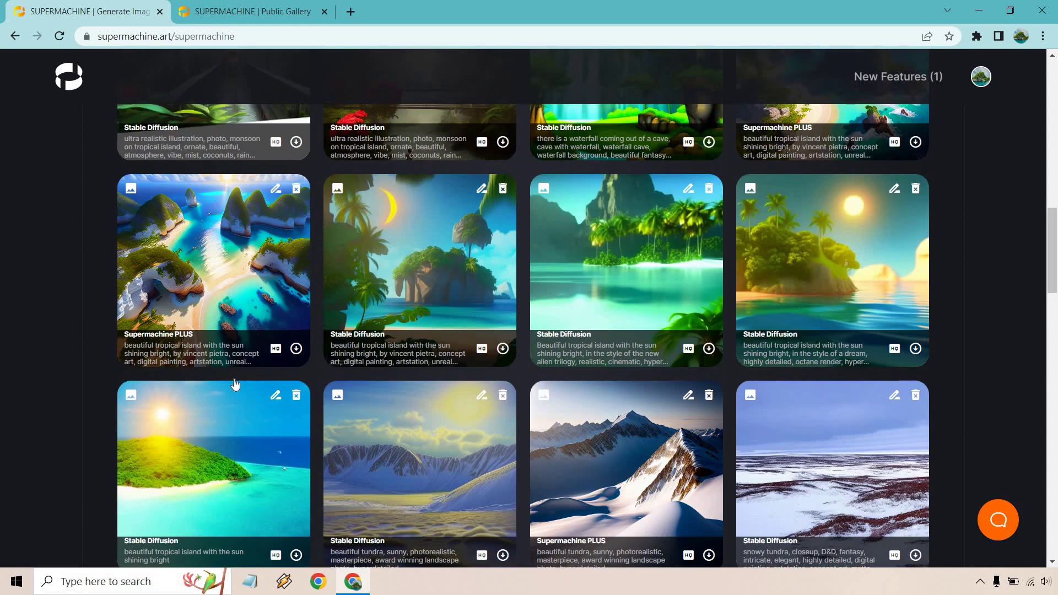
{"action": "scroll", "coordinate": [235, 385], "scroll_direction": "up", "scroll_amount": 2}
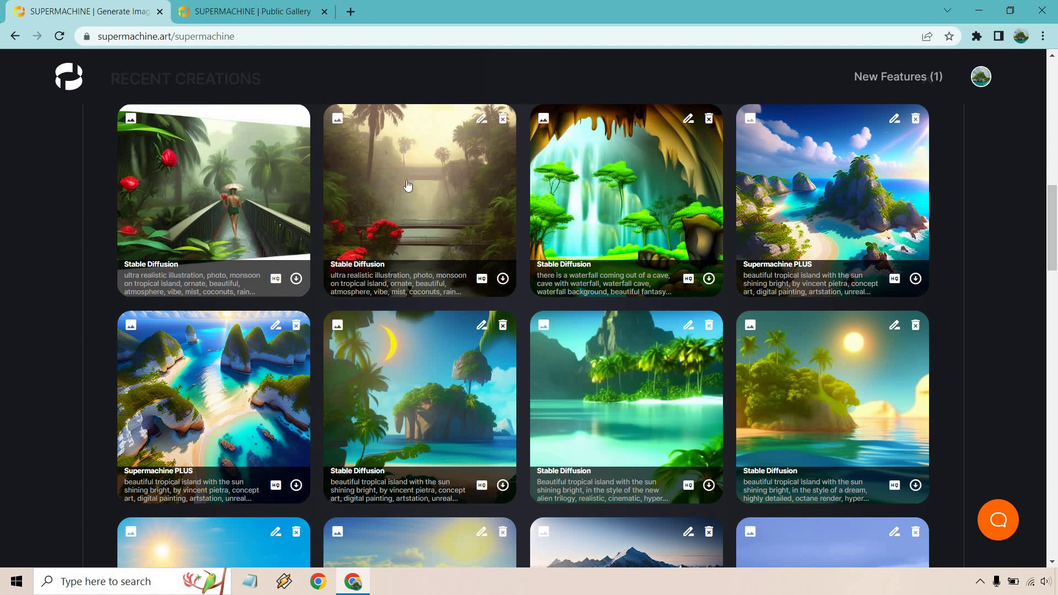
Paste the monsoon tropical island prompt into the custom generator and generate it with Supermachine PLUS
{"action": "scroll", "coordinate": [834, 214], "scroll_direction": "up", "scroll_amount": 8}
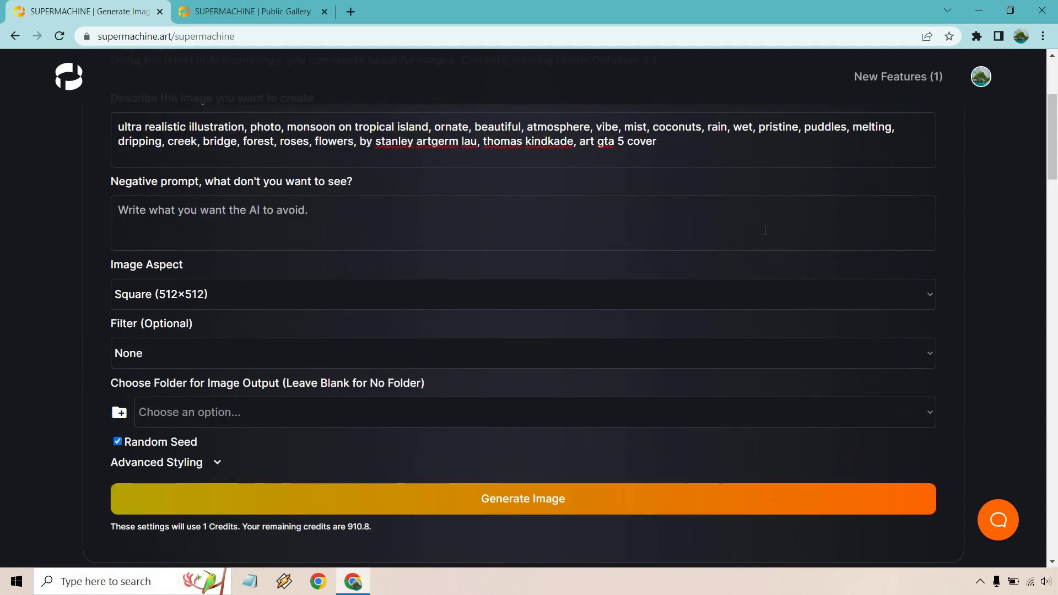
{"action": "scroll", "coordinate": [765, 230], "scroll_direction": "up", "scroll_amount": 3}
{"action": "key", "text": "ctrl+a"}
{"action": "key", "text": "ctrl+c"}
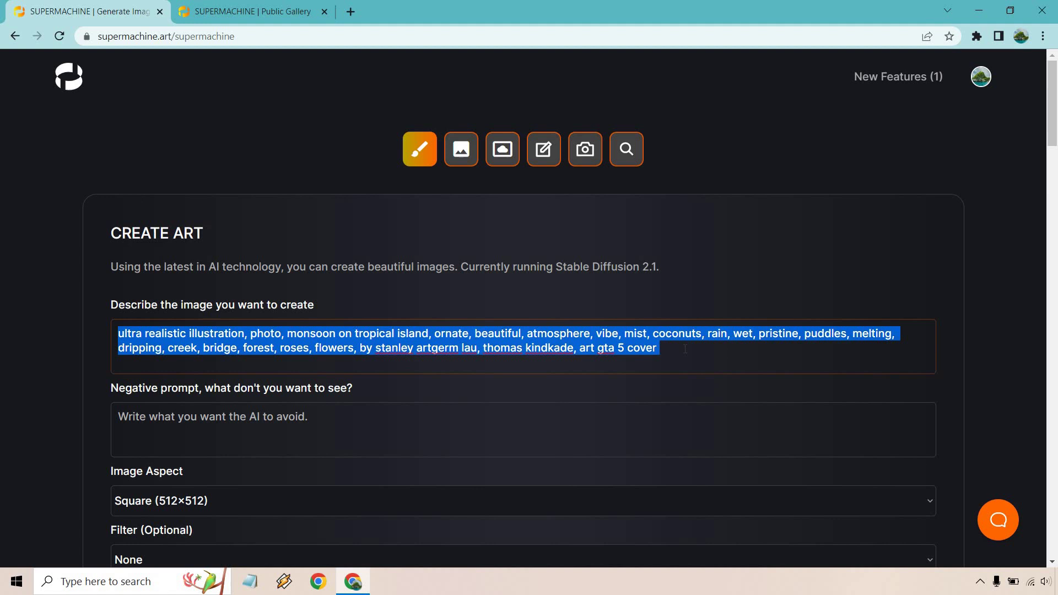
{"action": "left_click", "coordinate": [498, 156]}
{"action": "key", "text": "ctrl+a"}
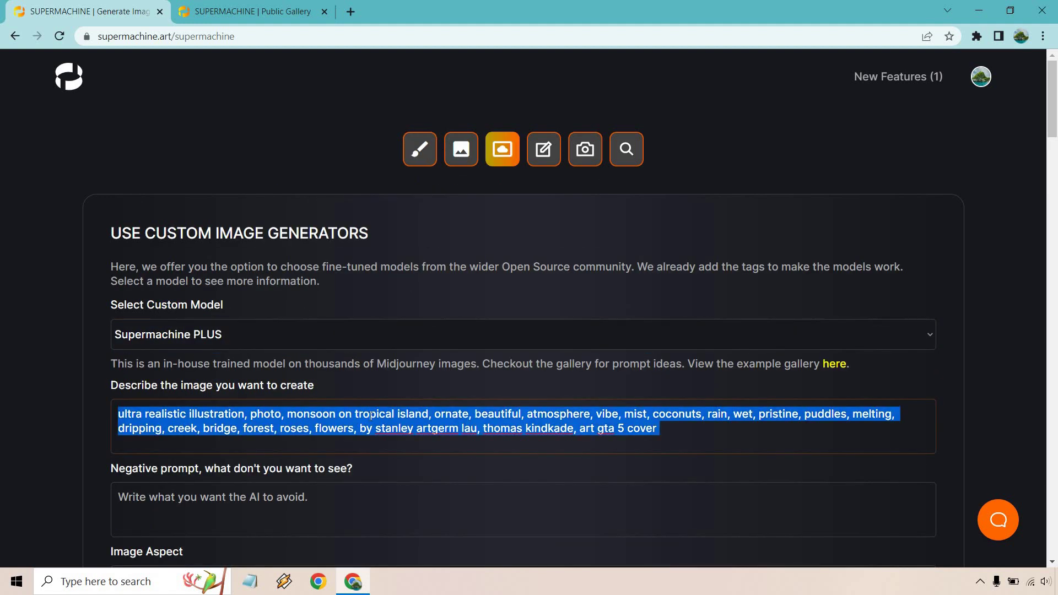
{"action": "key", "text": "ctrl+v"}
{"action": "scroll", "coordinate": [349, 278], "scroll_direction": "down", "scroll_amount": 8}
{"action": "left_click", "coordinate": [370, 302]}
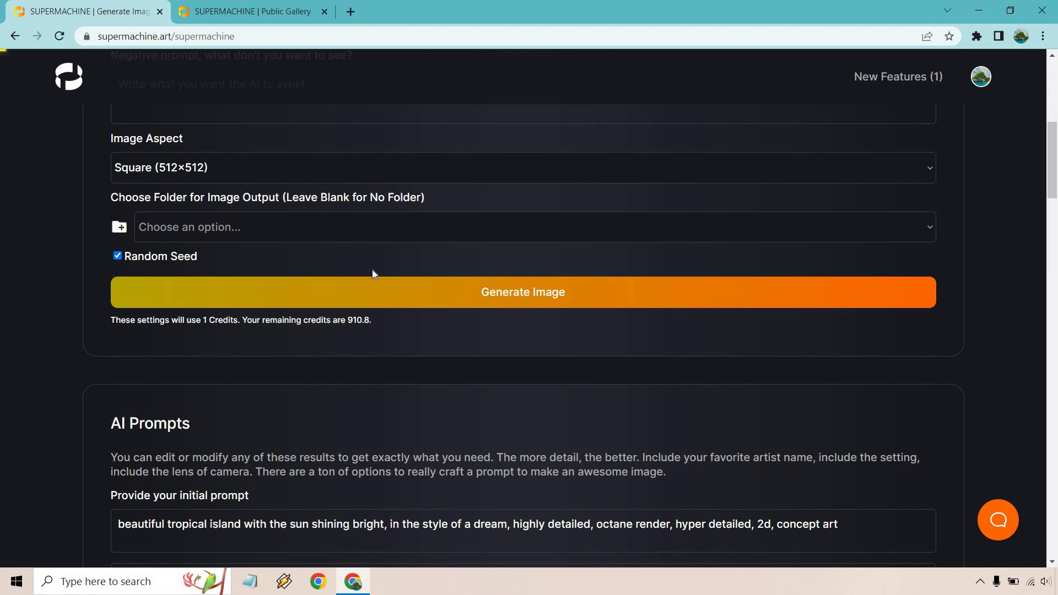
View the new lamplit stilt-house monsoon image enlarged, then close the preview
{"action": "scroll", "coordinate": [371, 274], "scroll_direction": "down", "scroll_amount": 5}
{"action": "scroll", "coordinate": [398, 240], "scroll_direction": "down", "scroll_amount": 7}
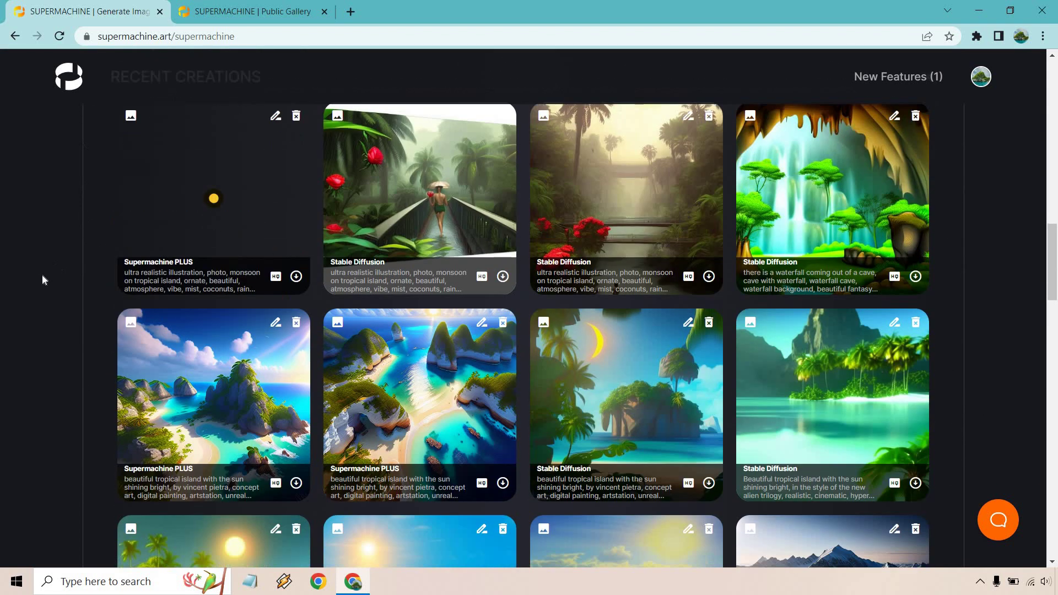
{"action": "scroll", "coordinate": [42, 273], "scroll_direction": "up", "scroll_amount": 1}
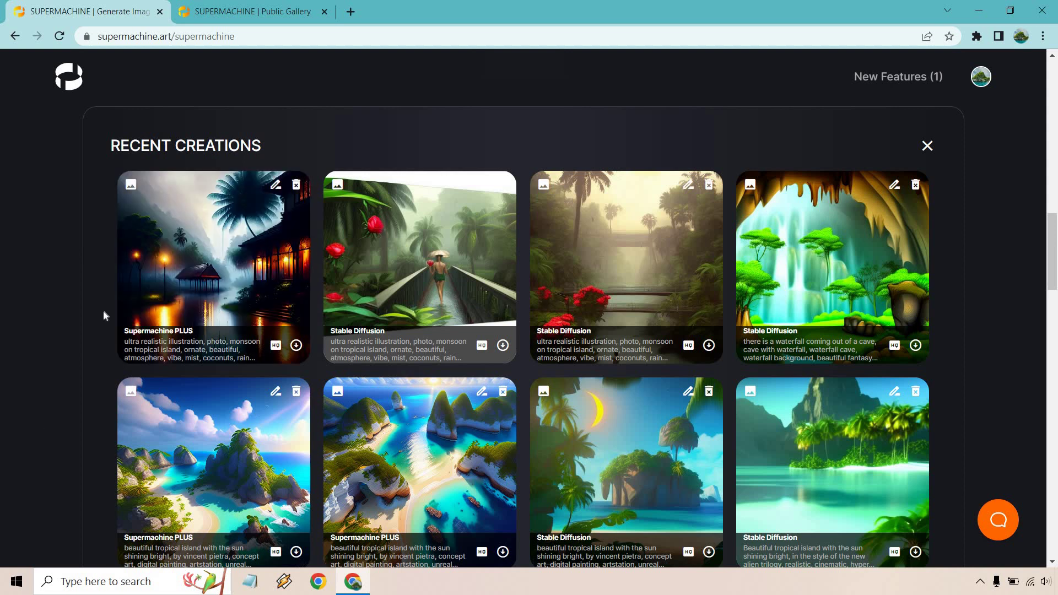
{"action": "left_click", "coordinate": [149, 290]}
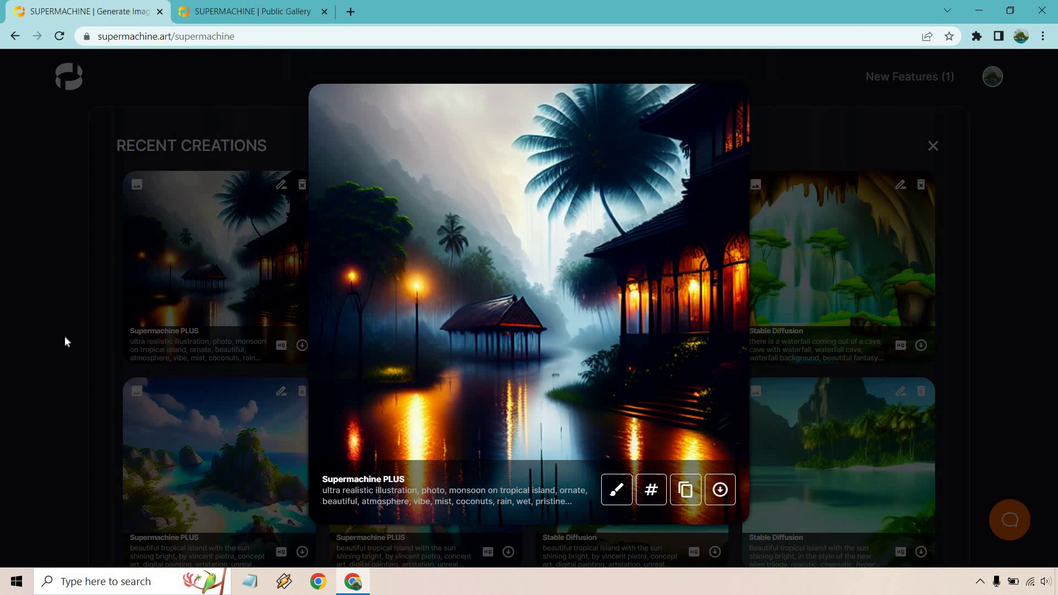
{"action": "left_click", "coordinate": [25, 273]}
{"action": "scroll", "coordinate": [316, 323], "scroll_direction": "up", "scroll_amount": 10}
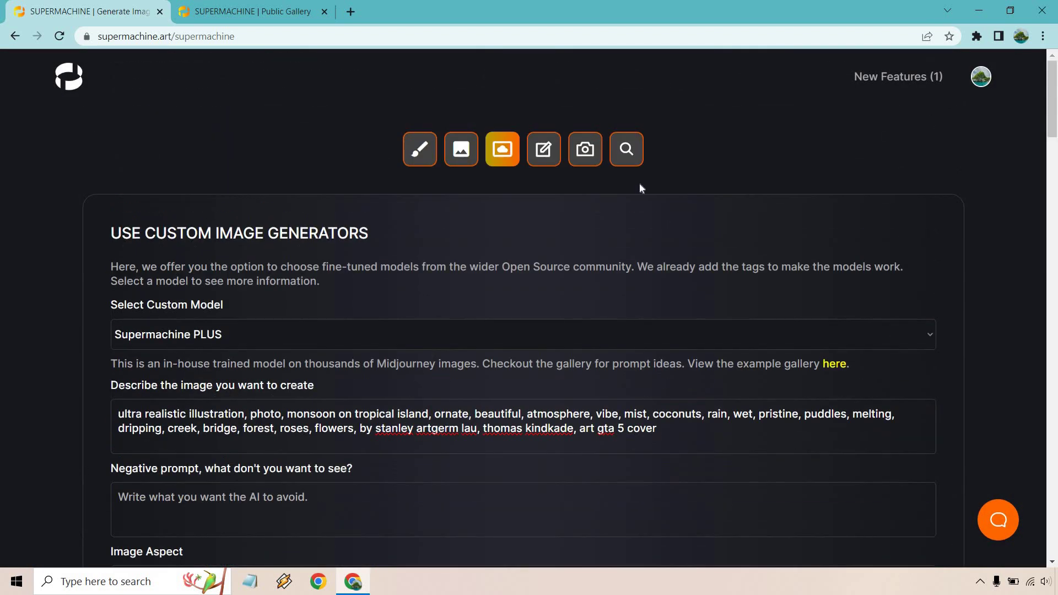
Search the prompt-idea library for 'person playing guitar'
{"action": "left_click", "coordinate": [626, 148]}
{"action": "scroll", "coordinate": [593, 246], "scroll_direction": "down", "scroll_amount": 5}
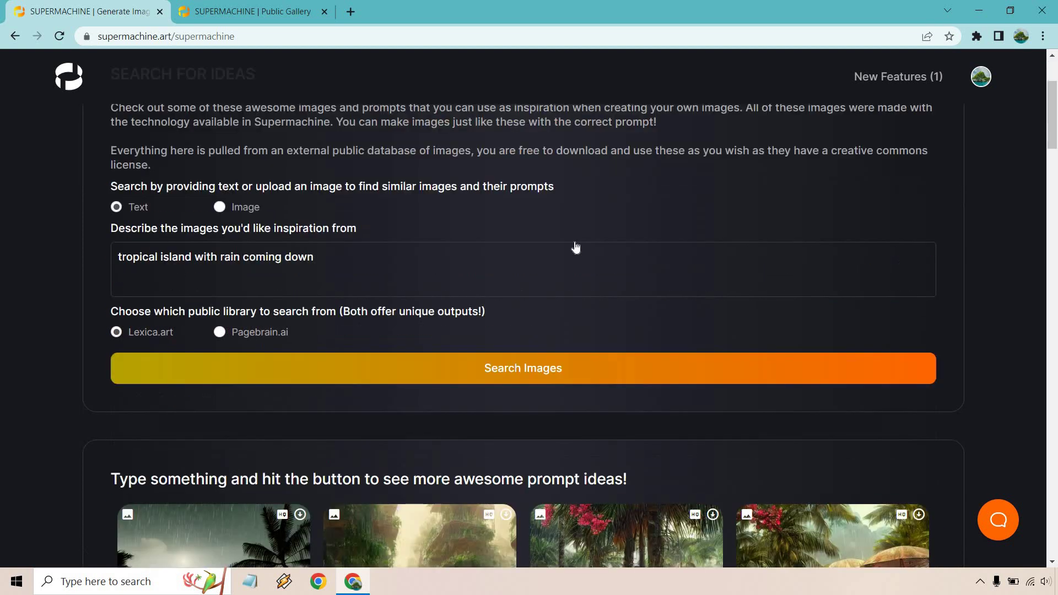
{"action": "scroll", "coordinate": [349, 211], "scroll_direction": "up", "scroll_amount": 2}
{"action": "triple_click", "coordinate": [349, 211]}
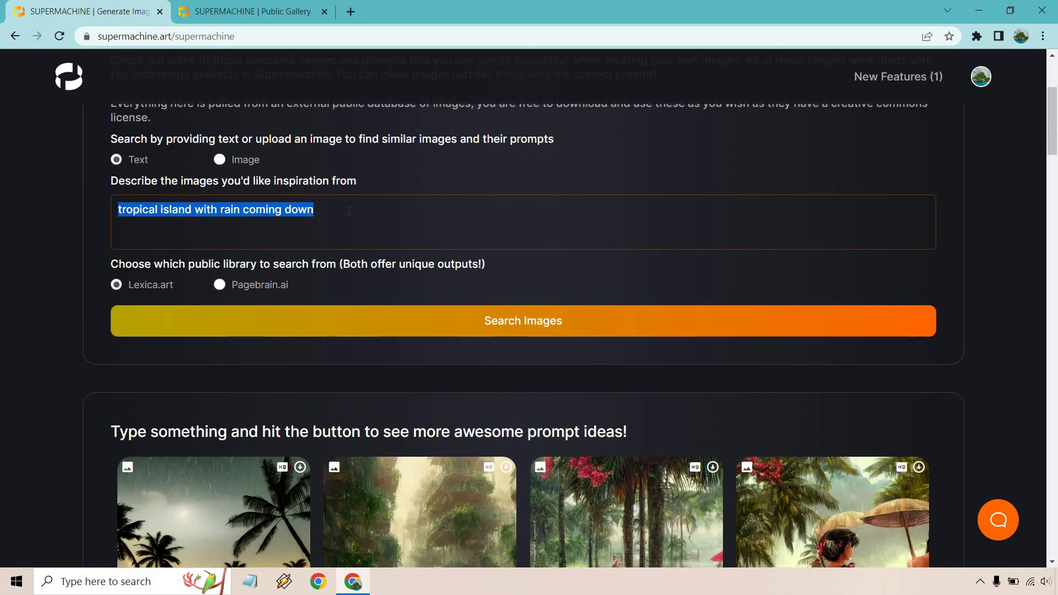
{"action": "type", "text": "person playing guitar"}
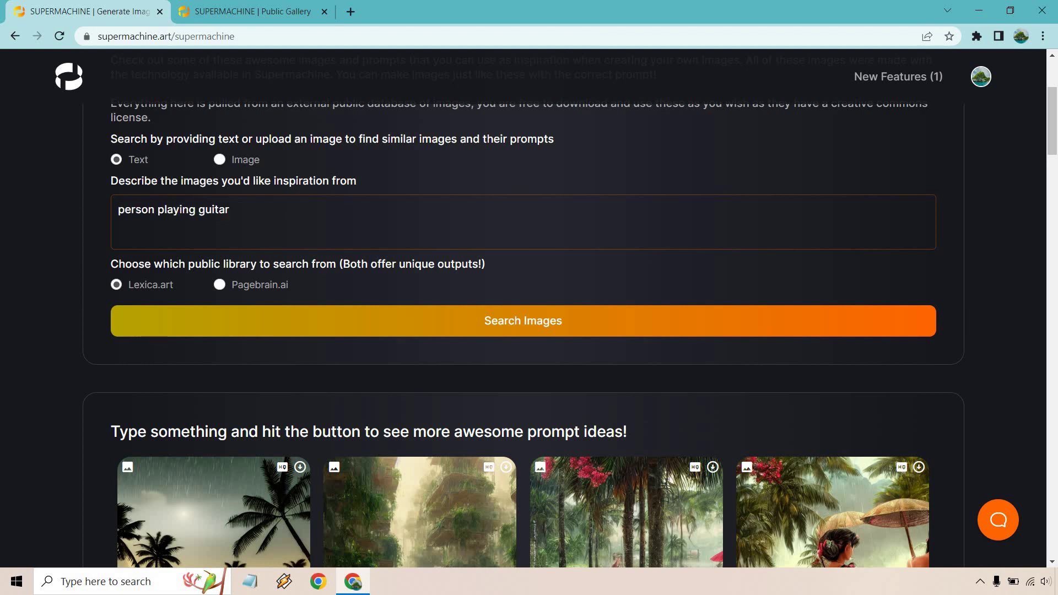
{"action": "left_click", "coordinate": [546, 320]}
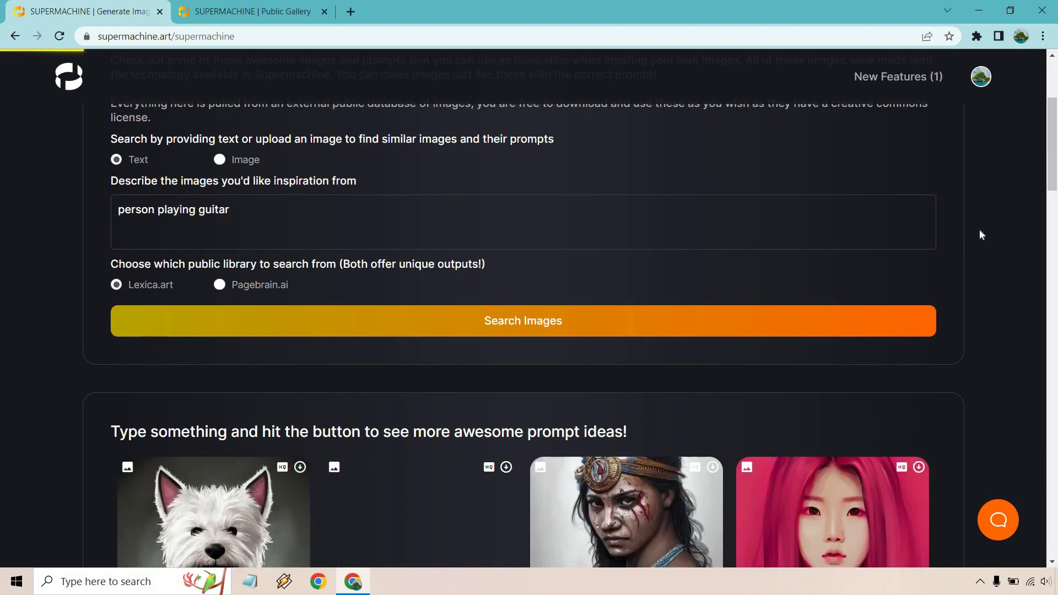
Scroll through the guitar-playing results, from a silverback gorilla to a surfer on the waves
{"action": "scroll", "coordinate": [997, 210], "scroll_direction": "down", "scroll_amount": 3}
{"action": "scroll", "coordinate": [997, 210], "scroll_direction": "down", "scroll_amount": 3}
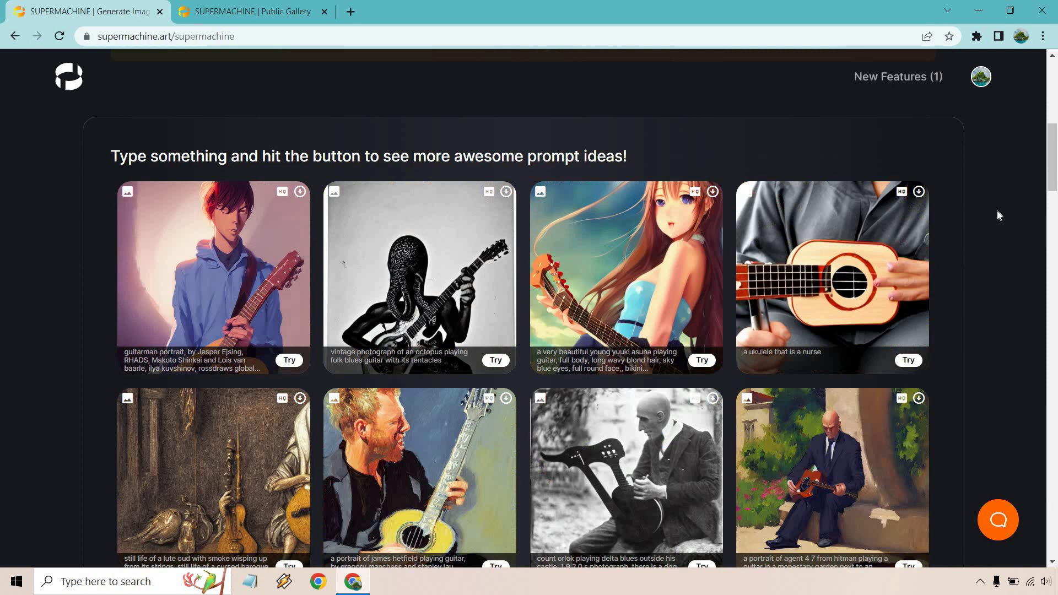
{"action": "scroll", "coordinate": [997, 214], "scroll_direction": "down", "scroll_amount": 4}
{"action": "scroll", "coordinate": [1001, 210], "scroll_direction": "down", "scroll_amount": 6}
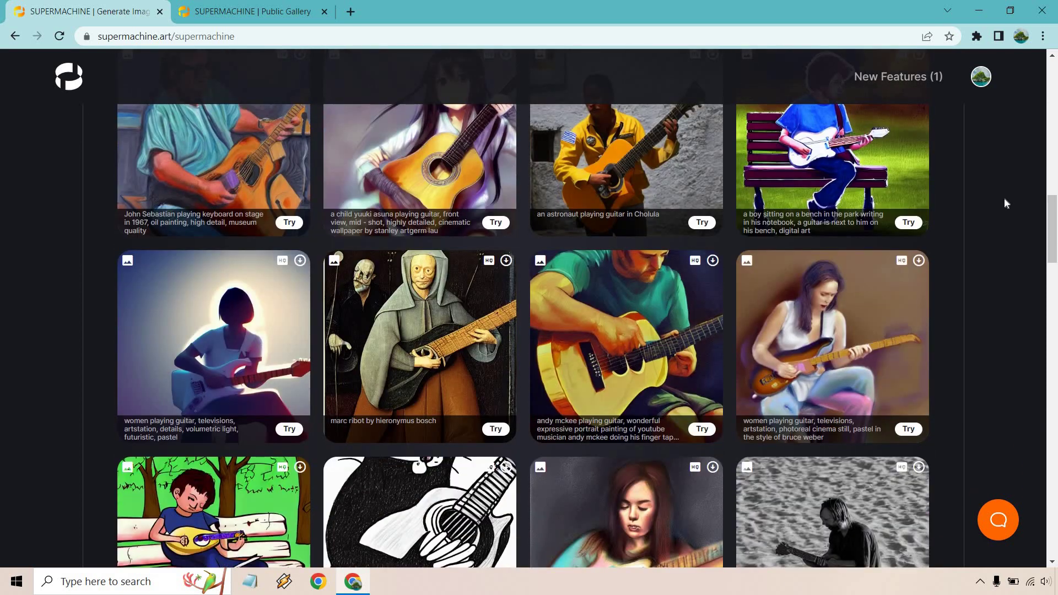
{"action": "scroll", "coordinate": [1004, 197], "scroll_direction": "down", "scroll_amount": 3}
{"action": "scroll", "coordinate": [1004, 198], "scroll_direction": "up", "scroll_amount": 1}
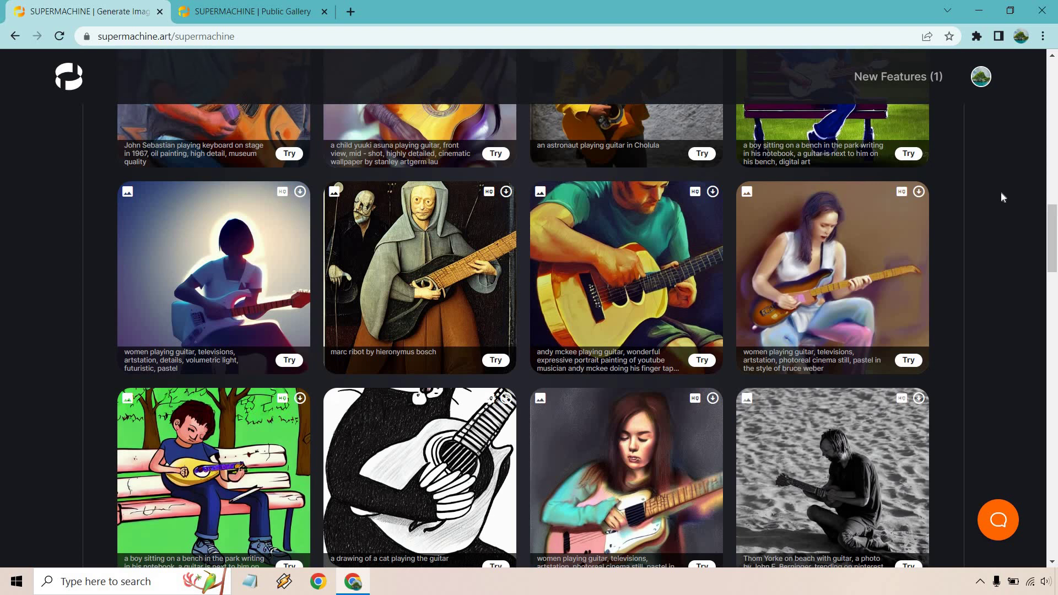
{"action": "scroll", "coordinate": [1003, 193], "scroll_direction": "down", "scroll_amount": 8}
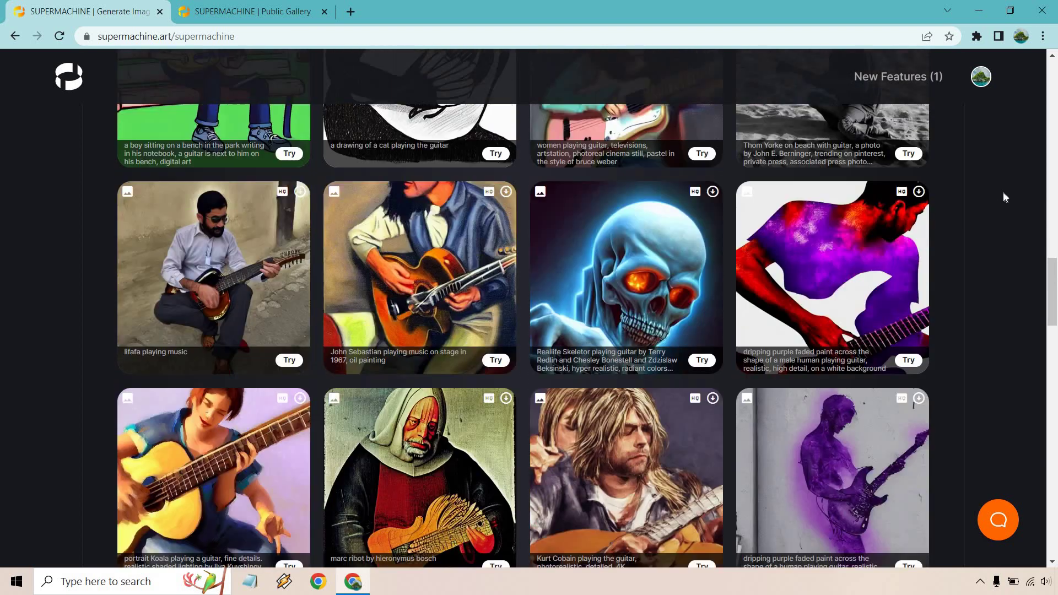
{"action": "scroll", "coordinate": [1004, 193], "scroll_direction": "down", "scroll_amount": 4}
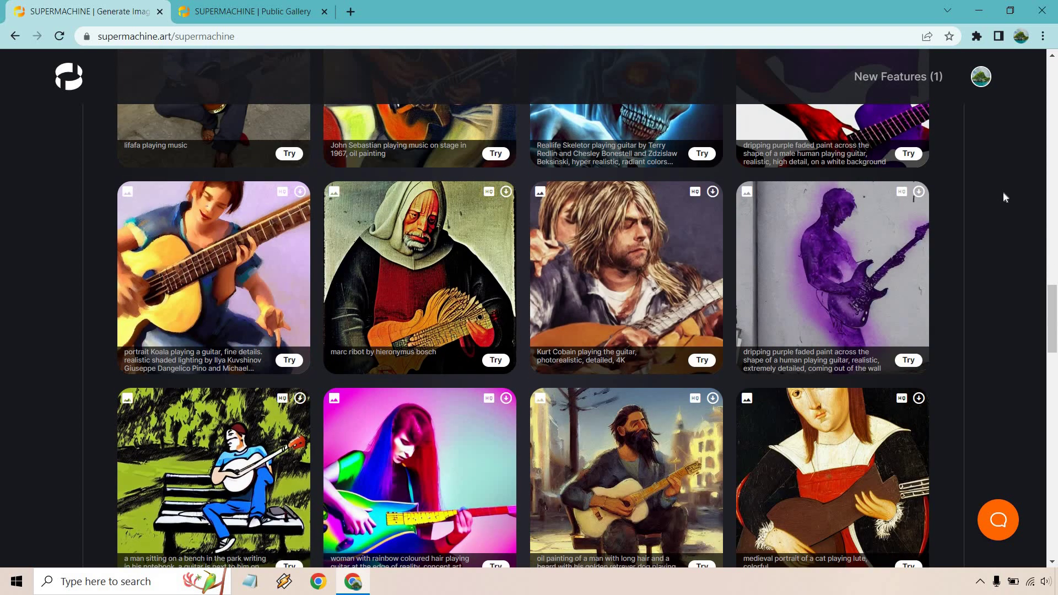
{"action": "scroll", "coordinate": [1003, 197], "scroll_direction": "down", "scroll_amount": 4}
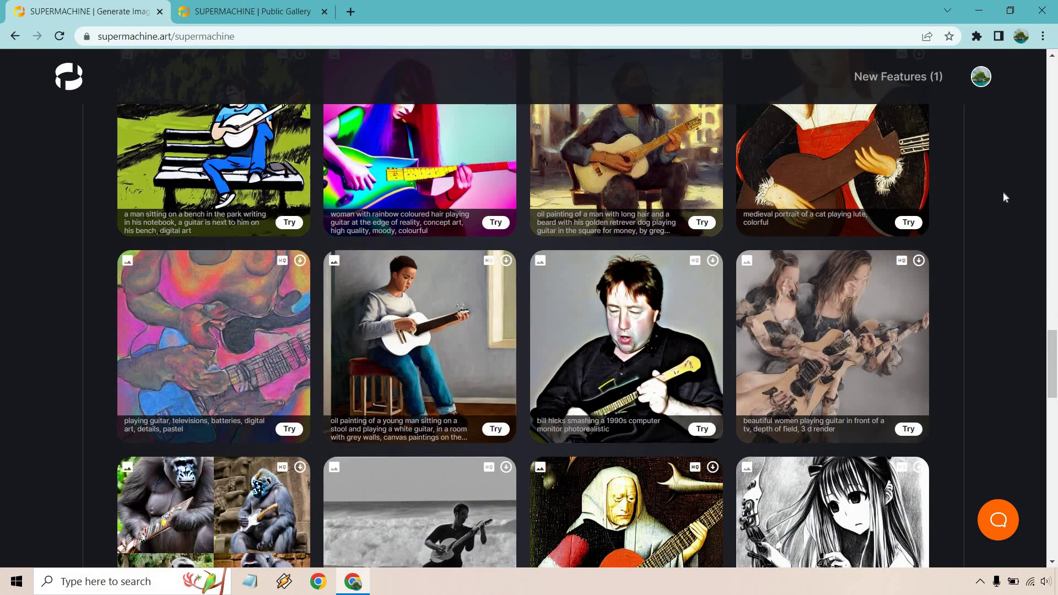
{"action": "scroll", "coordinate": [1002, 191], "scroll_direction": "down", "scroll_amount": 4}
{"action": "scroll", "coordinate": [1003, 191], "scroll_direction": "up", "scroll_amount": 3}
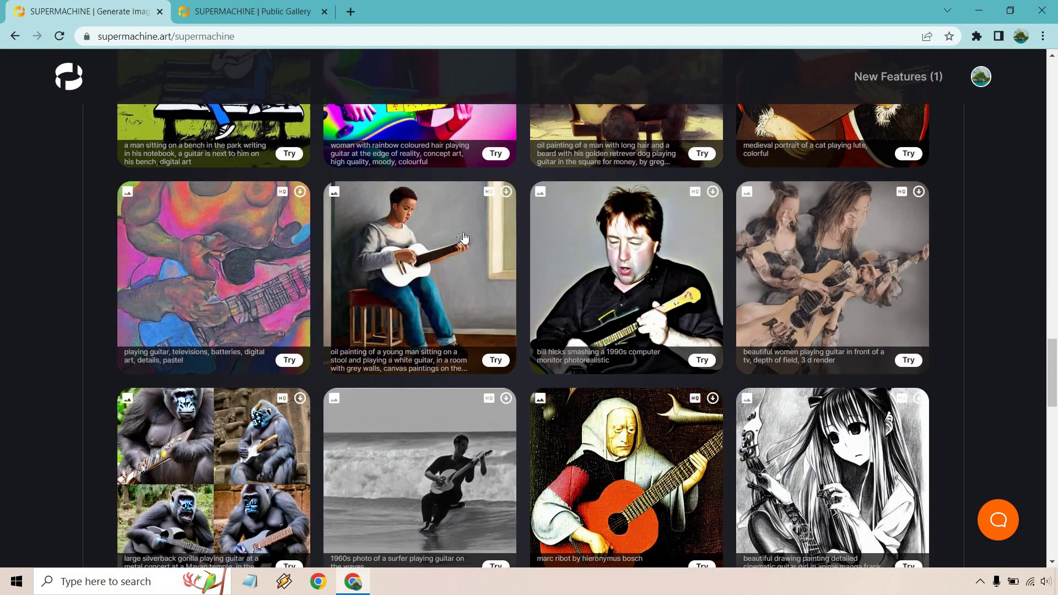
{"action": "scroll", "coordinate": [463, 237], "scroll_direction": "down", "scroll_amount": 5}
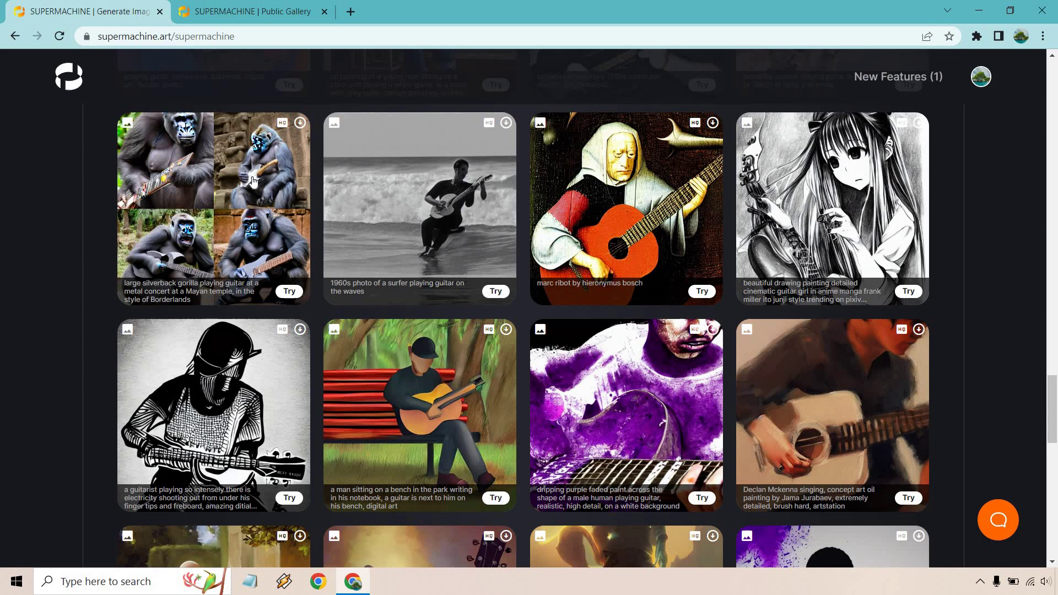
{"action": "scroll", "coordinate": [669, 237], "scroll_direction": "down", "scroll_amount": 9}
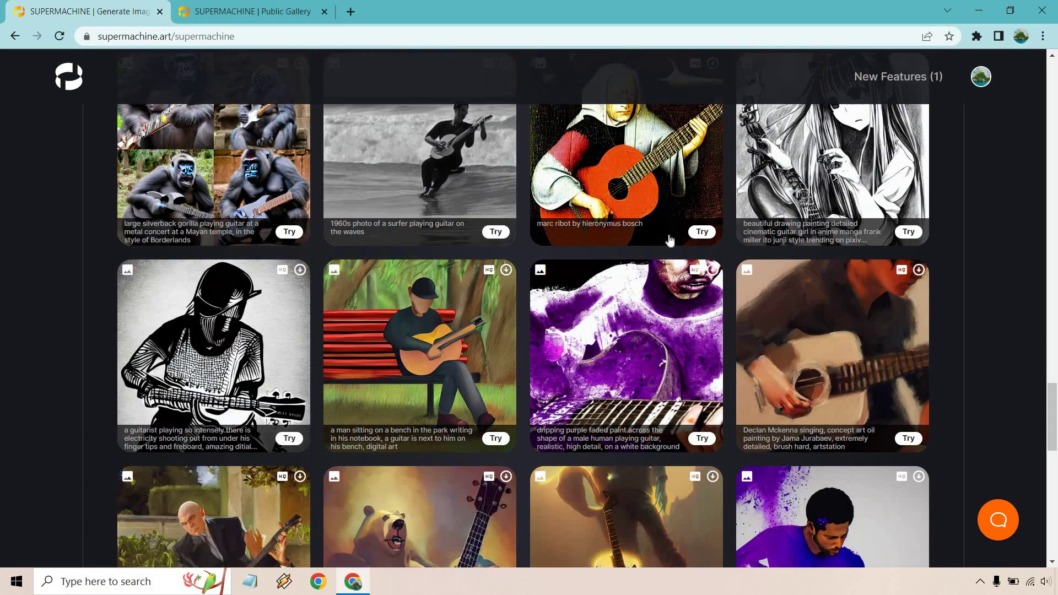
{"action": "scroll", "coordinate": [713, 343], "scroll_direction": "up", "scroll_amount": 10}
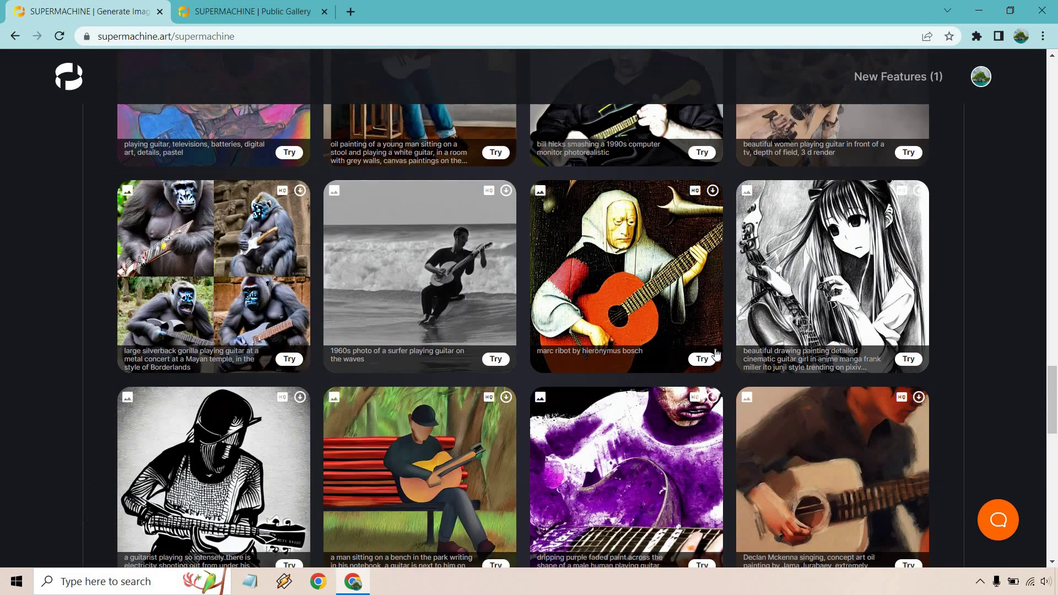
{"action": "scroll", "coordinate": [708, 324], "scroll_direction": "up", "scroll_amount": 8}
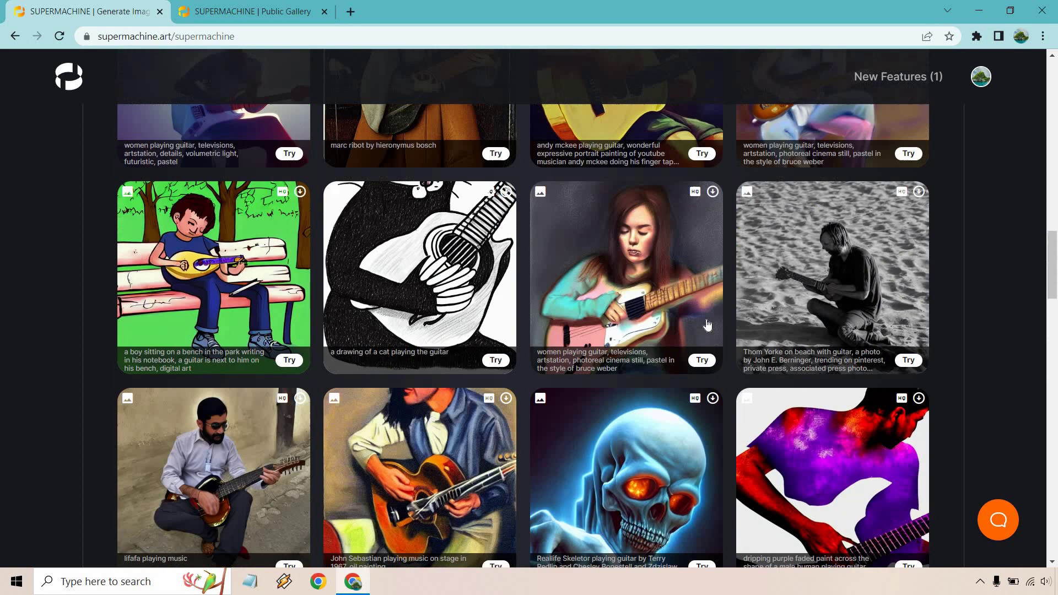
{"action": "scroll", "coordinate": [705, 318], "scroll_direction": "up", "scroll_amount": 3}
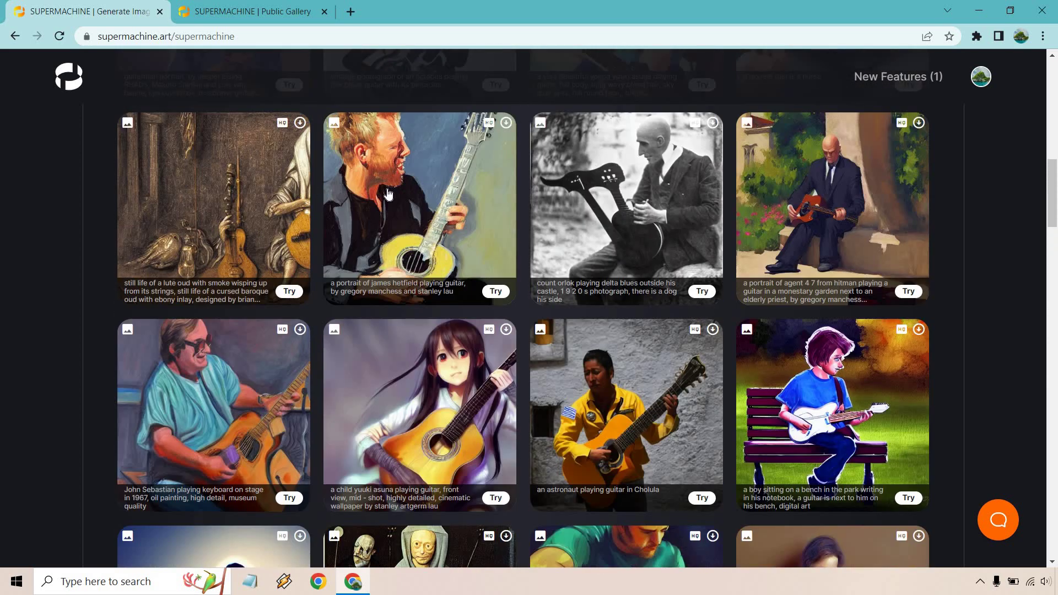
Generate the guitarist portrait with Stable Diffusion and view the result enlarged
{"action": "left_click", "coordinate": [496, 292]}
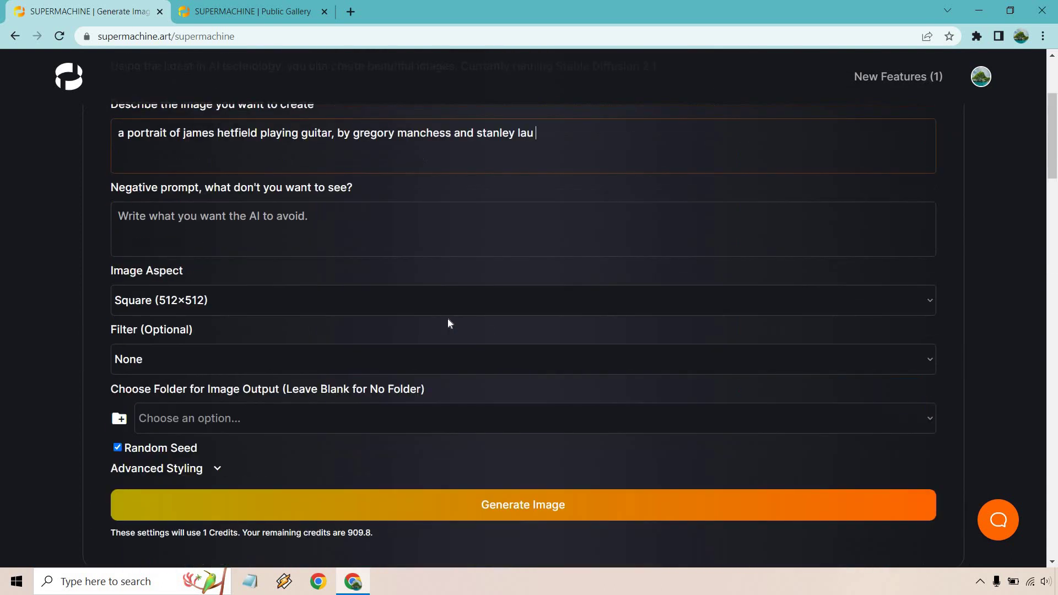
{"action": "scroll", "coordinate": [575, 257], "scroll_direction": "down", "scroll_amount": 6}
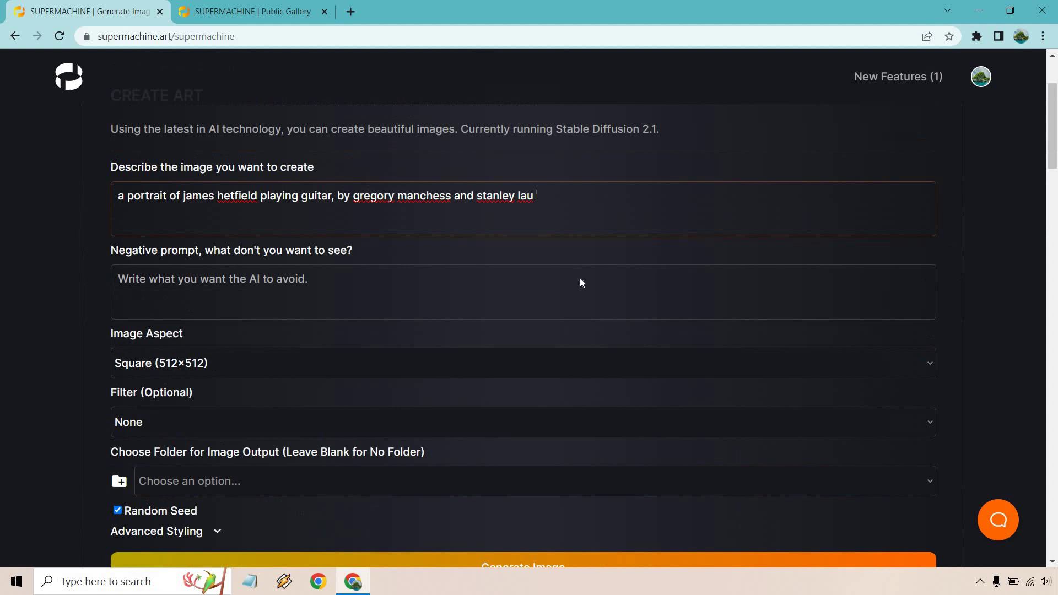
{"action": "scroll", "coordinate": [1011, 236], "scroll_direction": "down", "scroll_amount": 5}
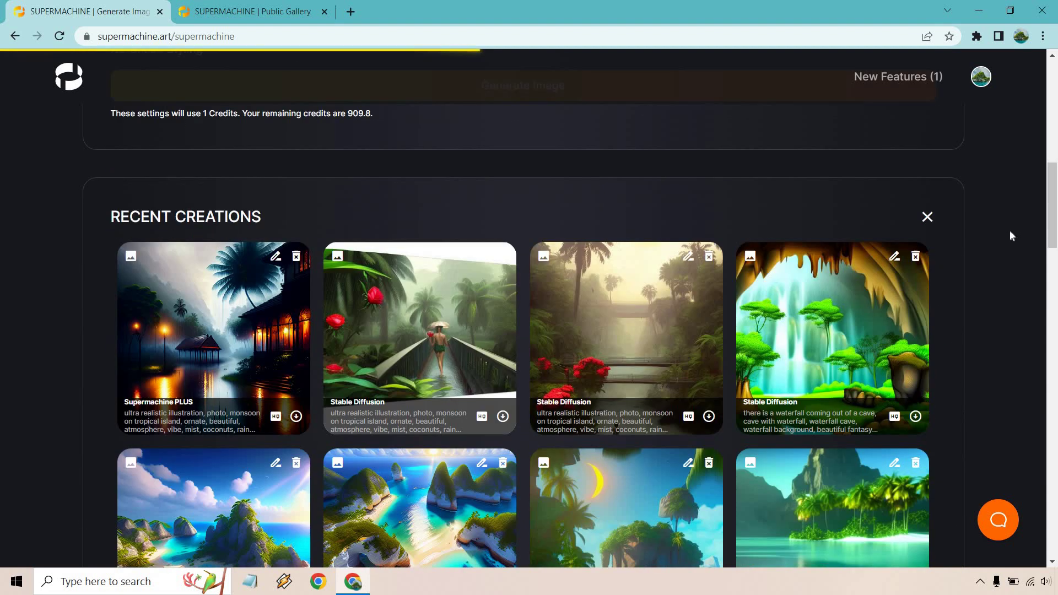
{"action": "scroll", "coordinate": [1010, 236], "scroll_direction": "down", "scroll_amount": 1}
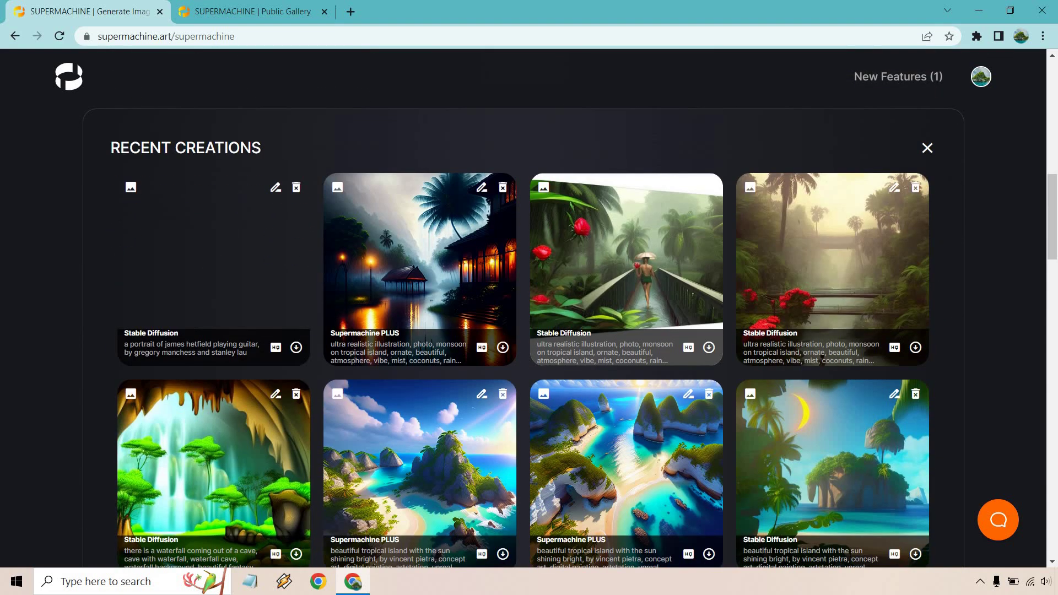
{"action": "left_click", "coordinate": [221, 240]}
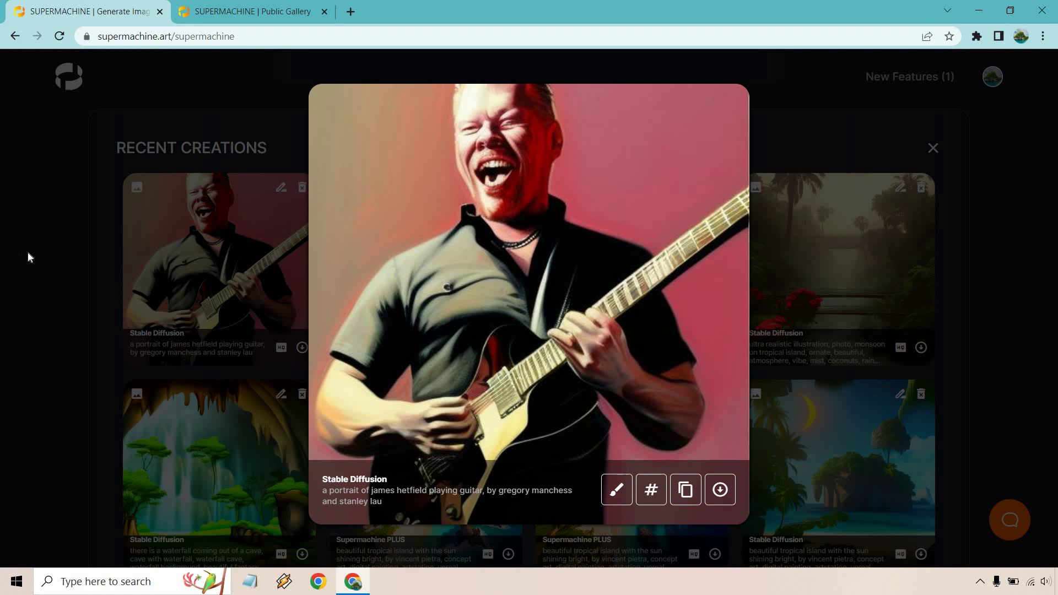
{"action": "left_click", "coordinate": [67, 260]}
Close Recent Creations and delete all text from the Create Art image description
{"action": "key", "text": "Escape"}
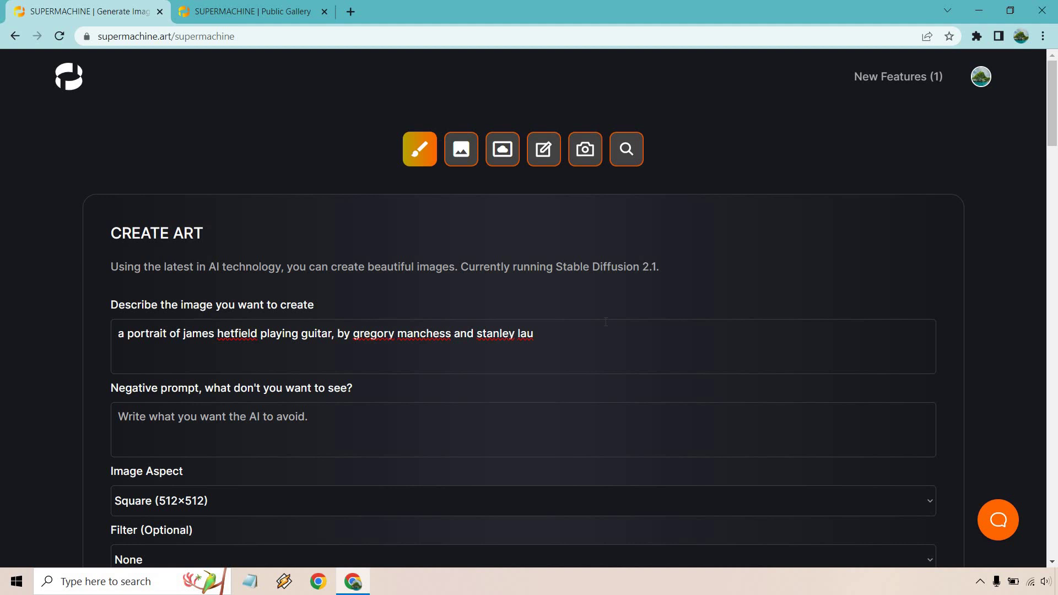
{"action": "left_click", "coordinate": [589, 335]}
{"action": "key", "text": "ctrl+a"}
{"action": "key", "text": "BackSpace"}
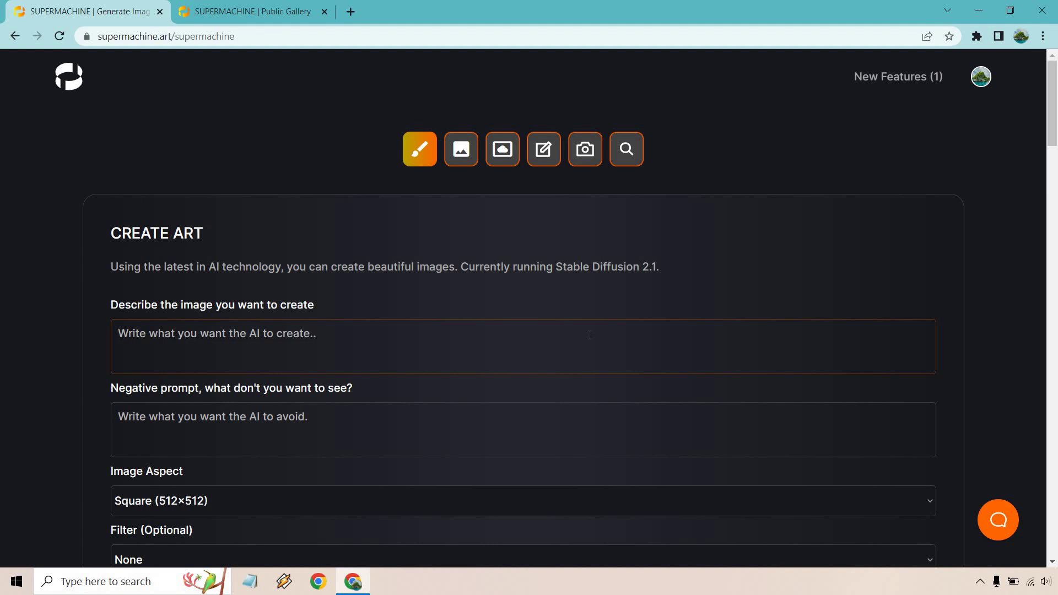
Open the public galleries and scroll Photorealist Females down to the American lawyer and English backpacker portraits
{"action": "left_click", "coordinate": [251, 12]}
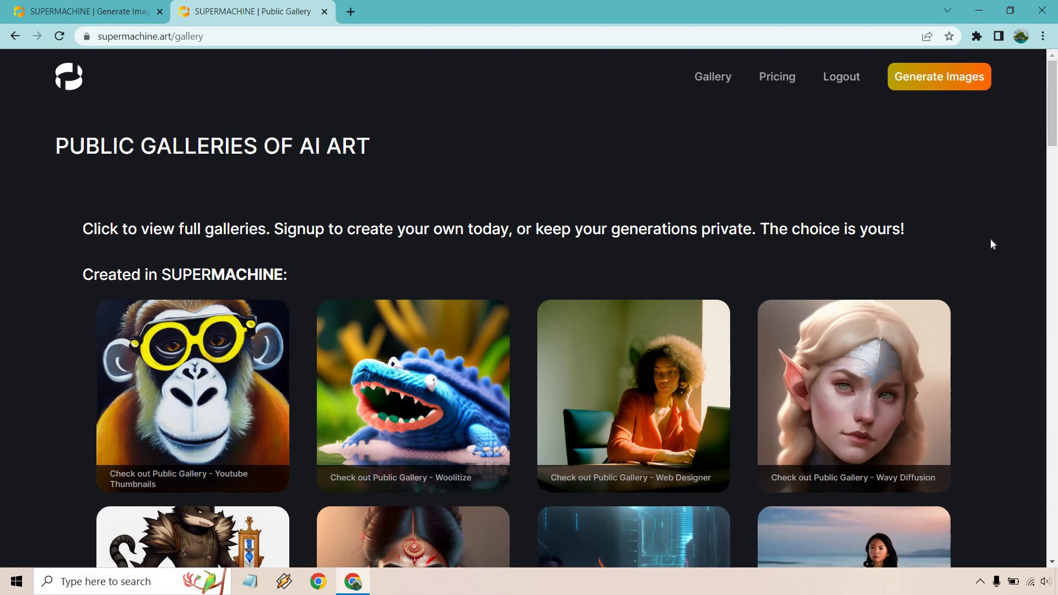
{"action": "scroll", "coordinate": [990, 243], "scroll_direction": "down", "scroll_amount": 5}
{"action": "scroll", "coordinate": [990, 206], "scroll_direction": "down", "scroll_amount": 7}
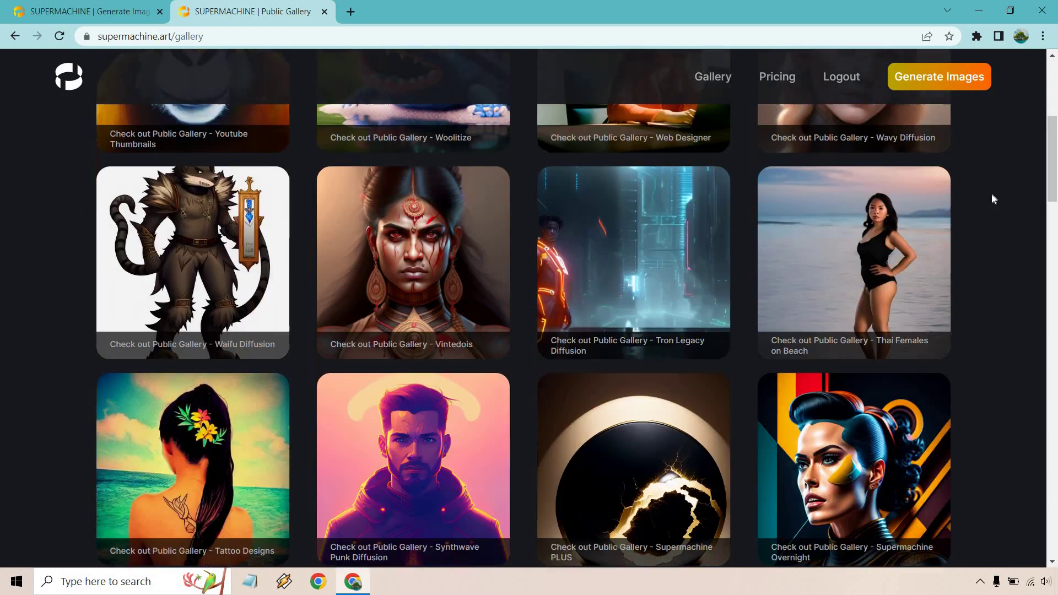
{"action": "scroll", "coordinate": [996, 188], "scroll_direction": "down", "scroll_amount": 4}
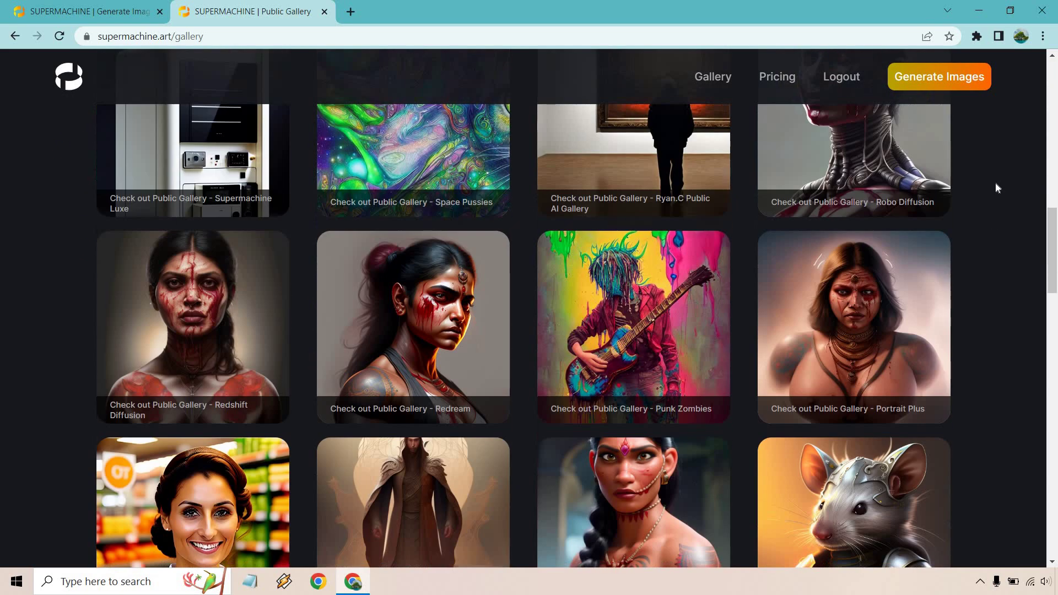
{"action": "scroll", "coordinate": [996, 184], "scroll_direction": "down", "scroll_amount": 4}
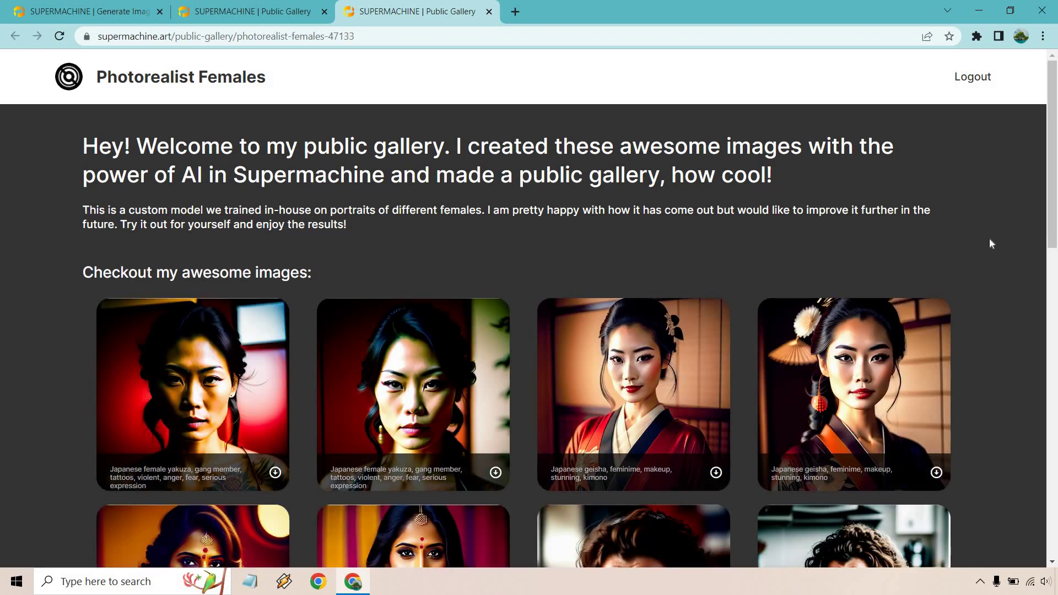
{"action": "scroll", "coordinate": [989, 238], "scroll_direction": "down", "scroll_amount": 4}
{"action": "scroll", "coordinate": [989, 244], "scroll_direction": "up", "scroll_amount": 4}
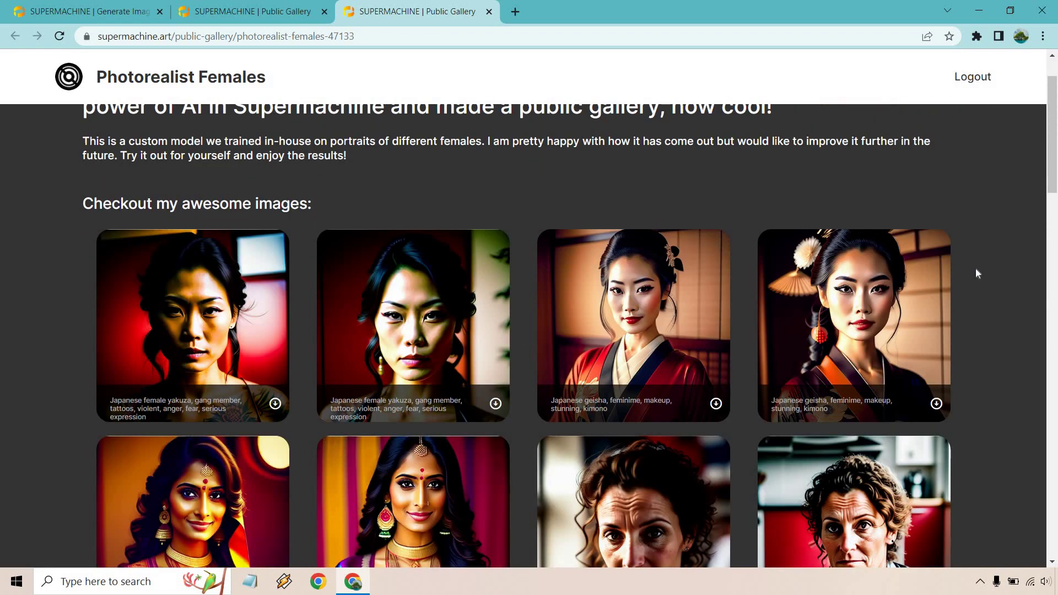
{"action": "scroll", "coordinate": [975, 271], "scroll_direction": "down", "scroll_amount": 9}
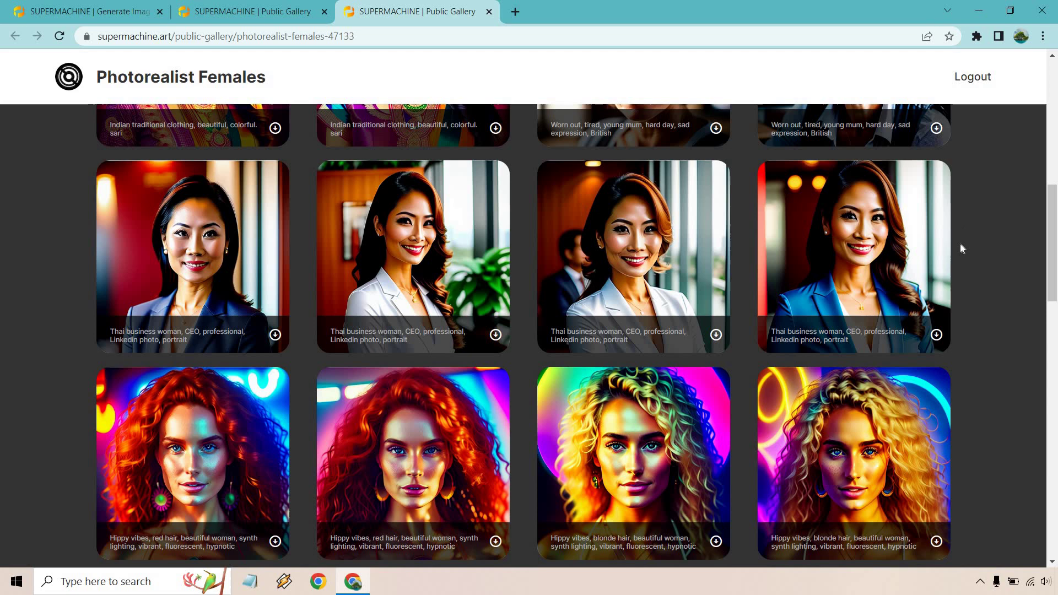
{"action": "scroll", "coordinate": [983, 250], "scroll_direction": "down", "scroll_amount": 3}
{"action": "scroll", "coordinate": [987, 256], "scroll_direction": "down", "scroll_amount": 2}
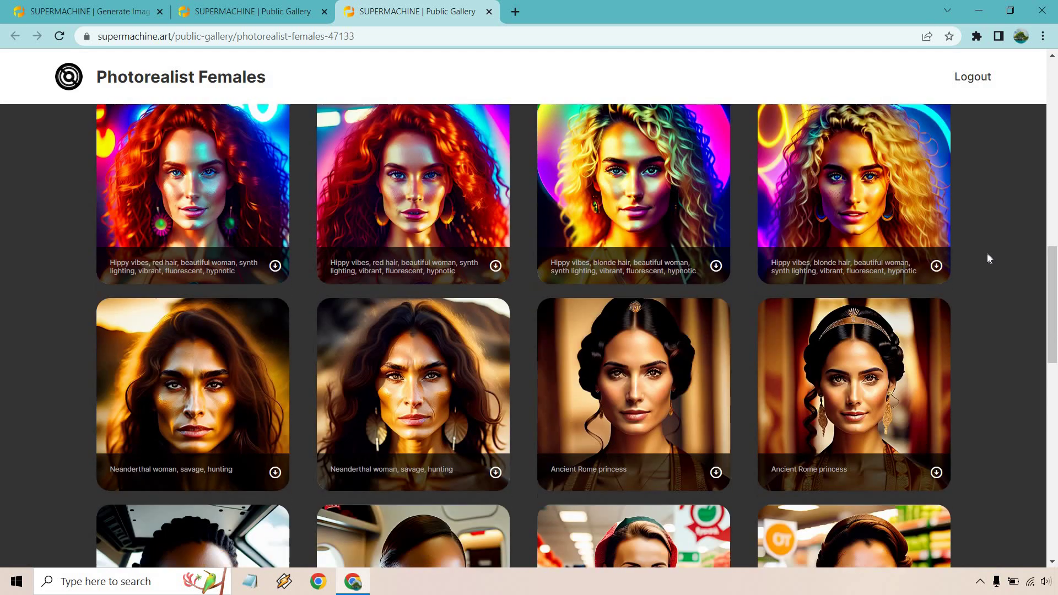
{"action": "scroll", "coordinate": [988, 258], "scroll_direction": "down", "scroll_amount": 4}
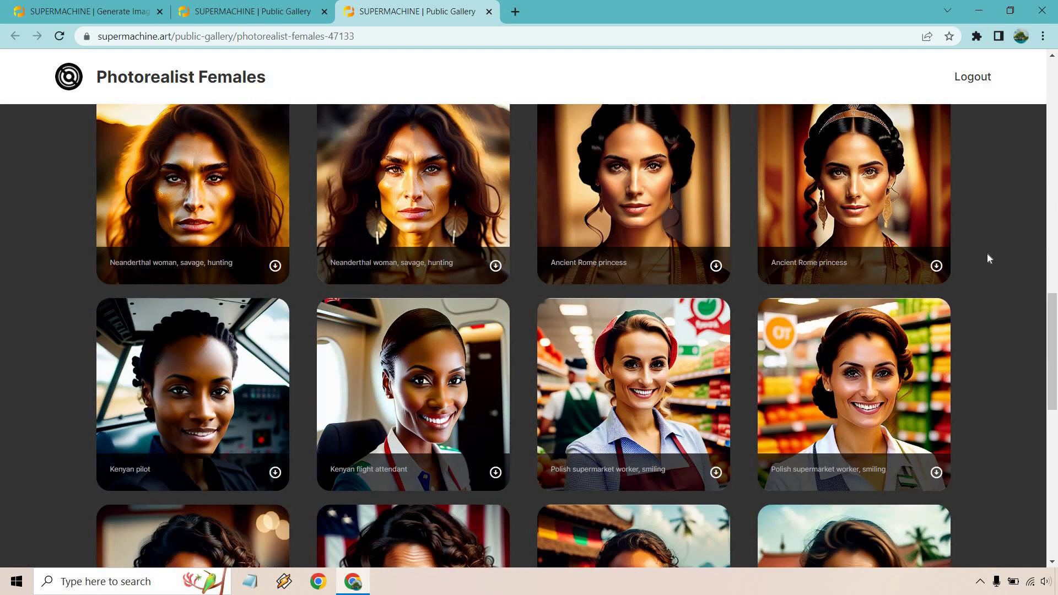
{"action": "scroll", "coordinate": [987, 250], "scroll_direction": "down", "scroll_amount": 3}
{"action": "scroll", "coordinate": [987, 249], "scroll_direction": "down", "scroll_amount": 4}
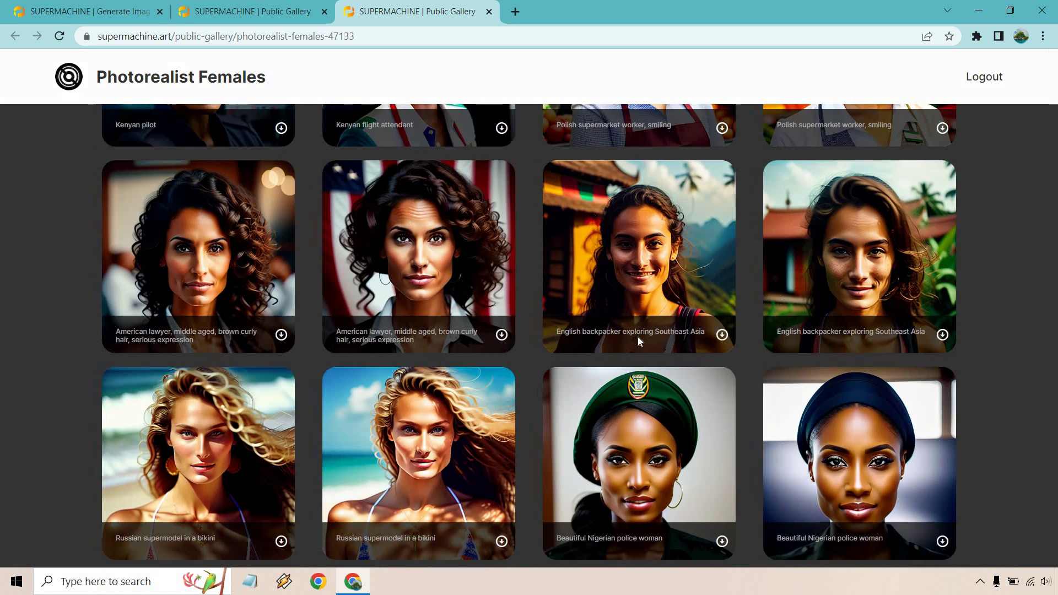
Copy the 'English backpacker exploring Southeast Asia' prompt and generate an image from it
{"action": "left_click", "coordinate": [637, 336]}
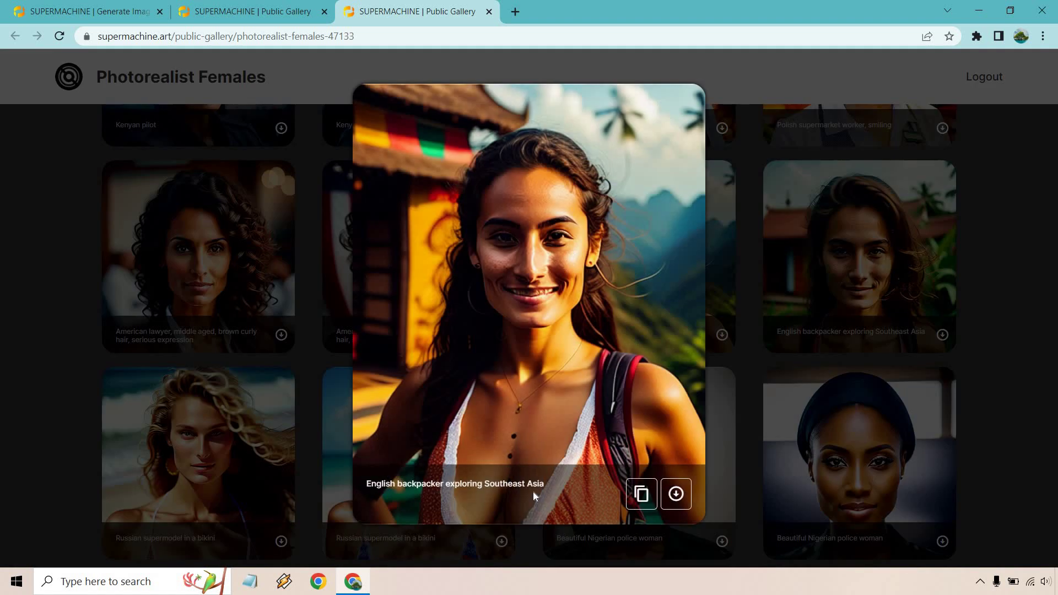
{"action": "left_click", "coordinate": [641, 494]}
{"action": "left_click", "coordinate": [88, 11]}
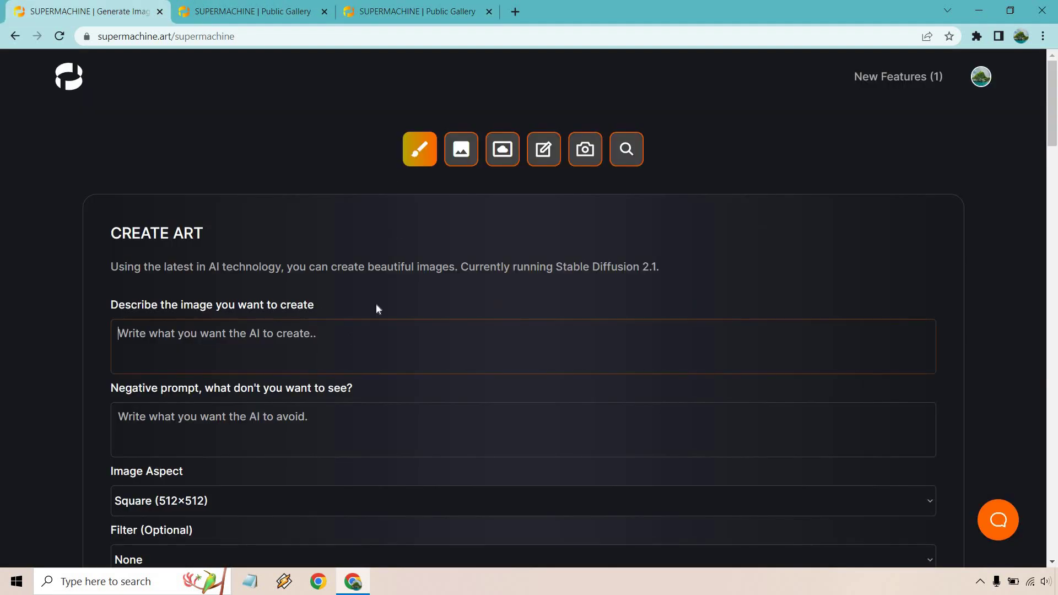
{"action": "key", "text": "ctrl+v"}
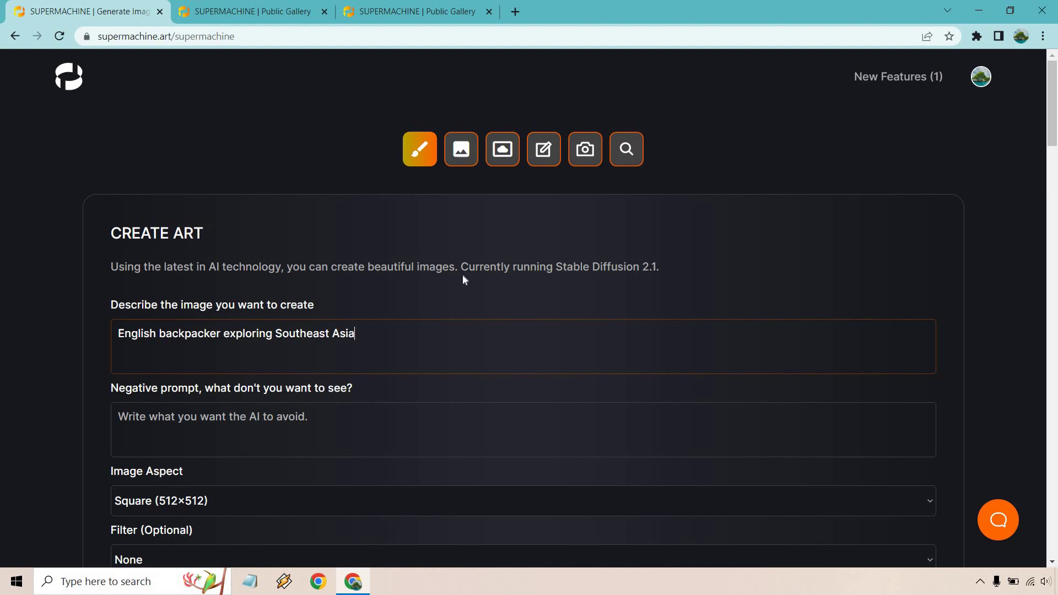
{"action": "scroll", "coordinate": [465, 266], "scroll_direction": "down", "scroll_amount": 6}
{"action": "left_click", "coordinate": [553, 371]}
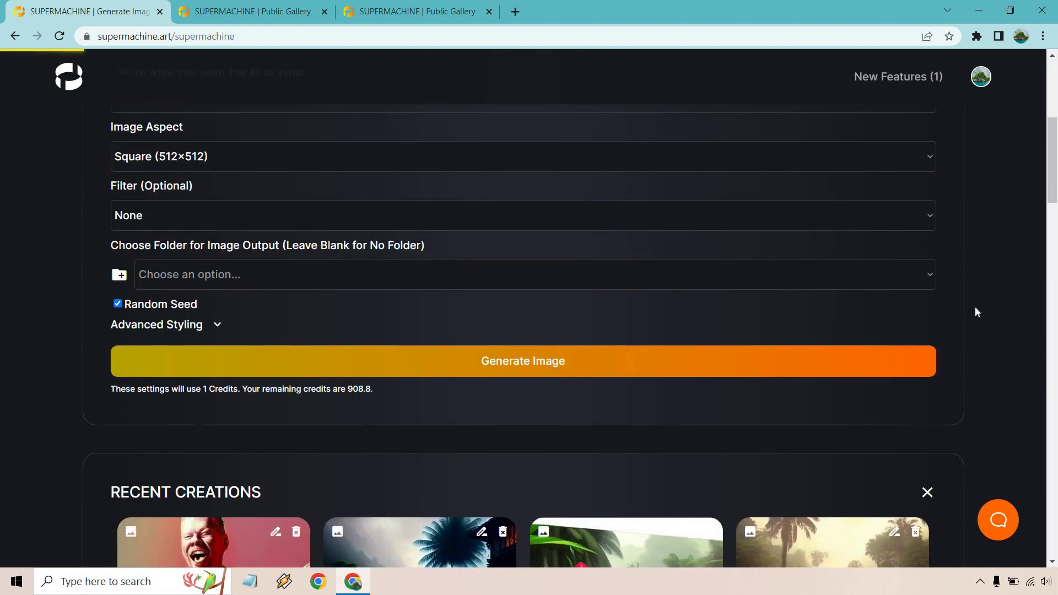
Preview the first backpacker image, then generate and preview a second one from the same prompt
{"action": "scroll", "coordinate": [978, 306], "scroll_direction": "down", "scroll_amount": 4}
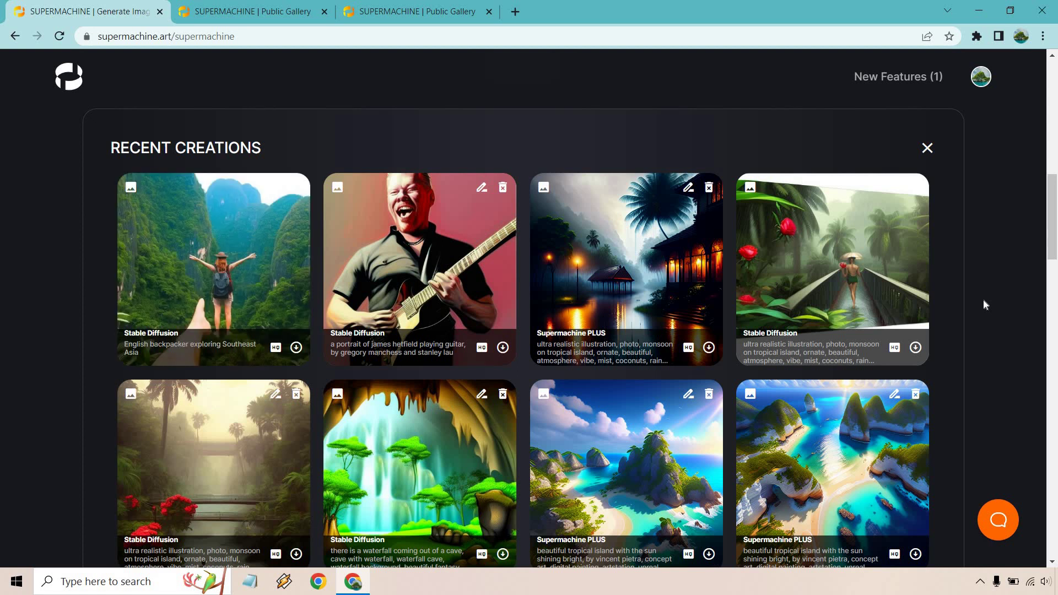
{"action": "left_click", "coordinate": [250, 269]}
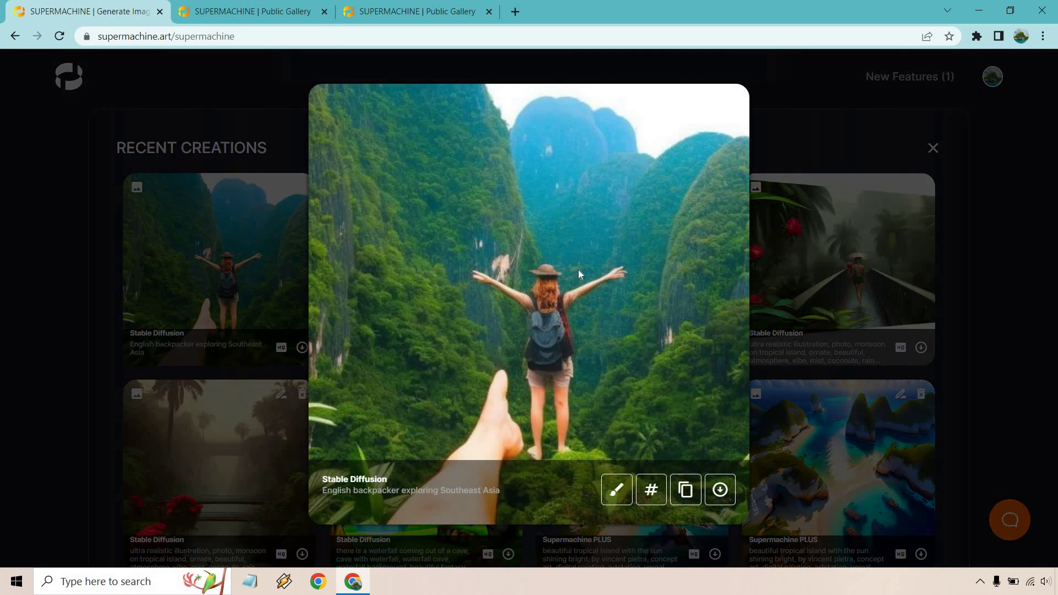
{"action": "left_click", "coordinate": [10, 309]}
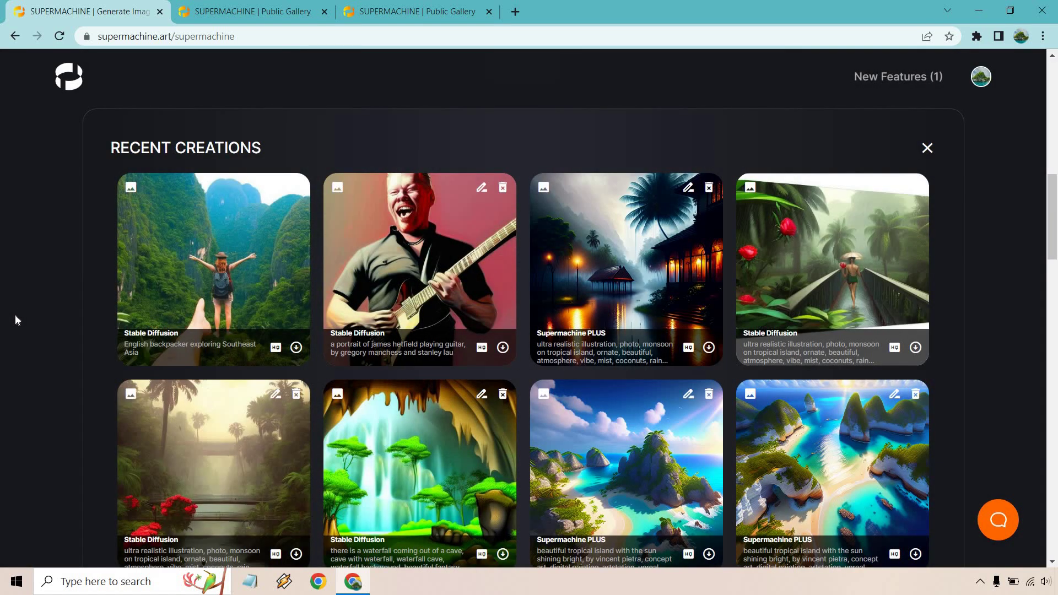
{"action": "left_click", "coordinate": [25, 331]}
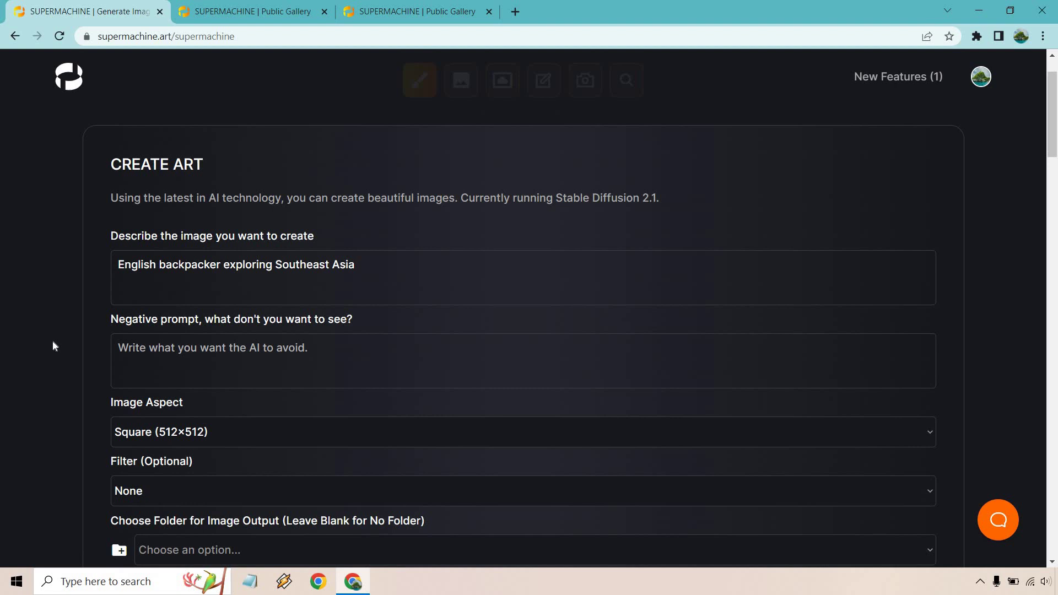
{"action": "scroll", "coordinate": [425, 404], "scroll_direction": "down", "scroll_amount": 4}
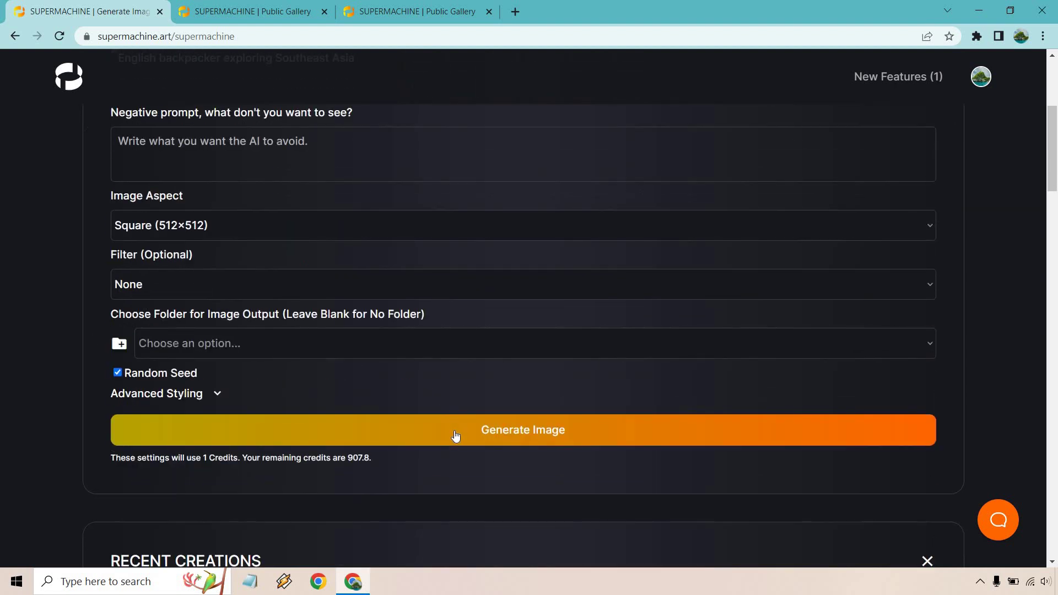
{"action": "scroll", "coordinate": [453, 337], "scroll_direction": "up", "scroll_amount": 4}
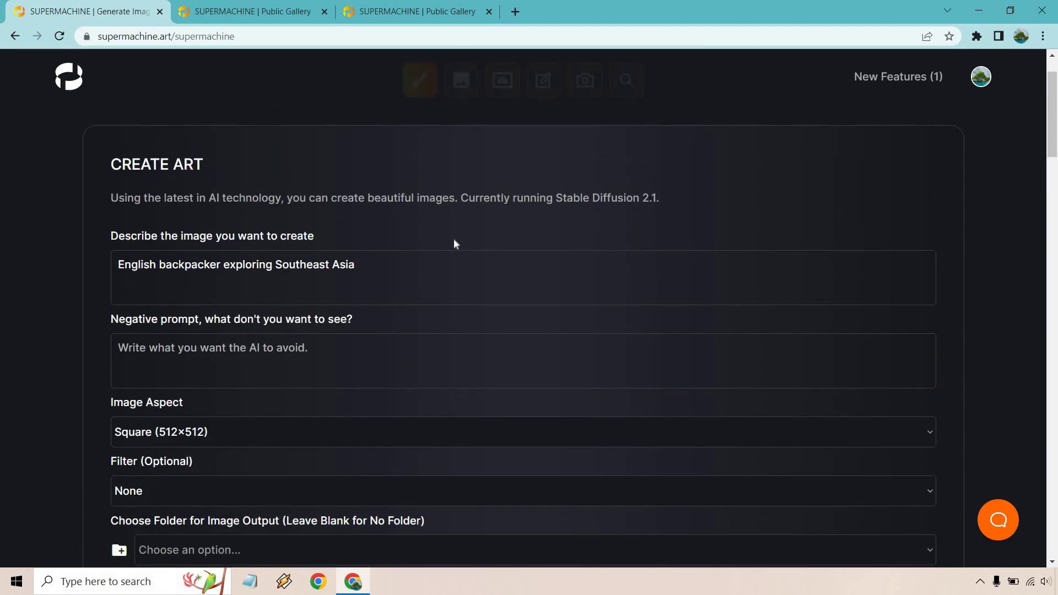
{"action": "key", "text": "Return"}
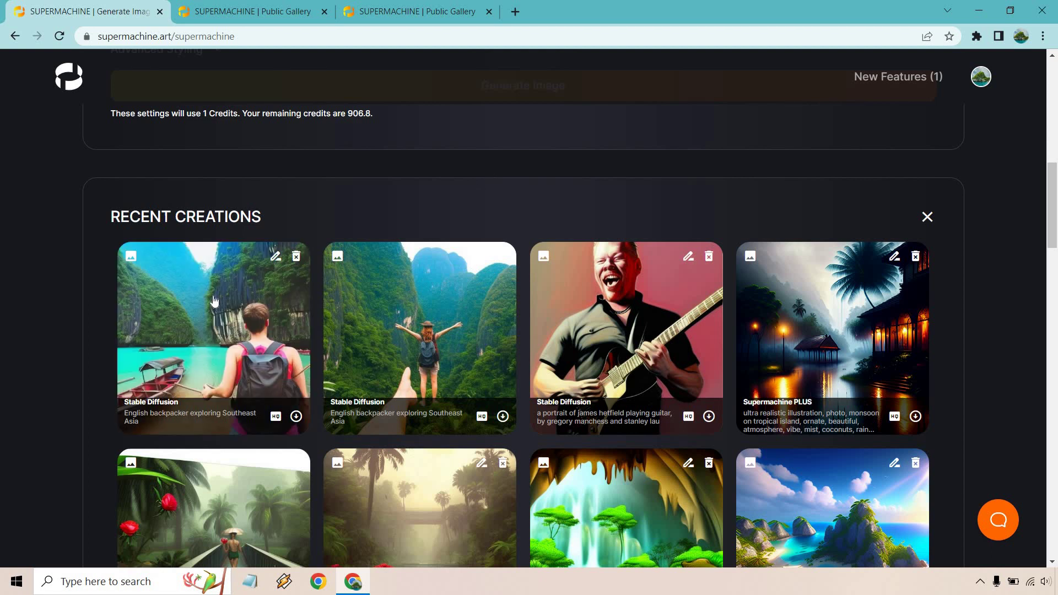
{"action": "left_click", "coordinate": [243, 306]}
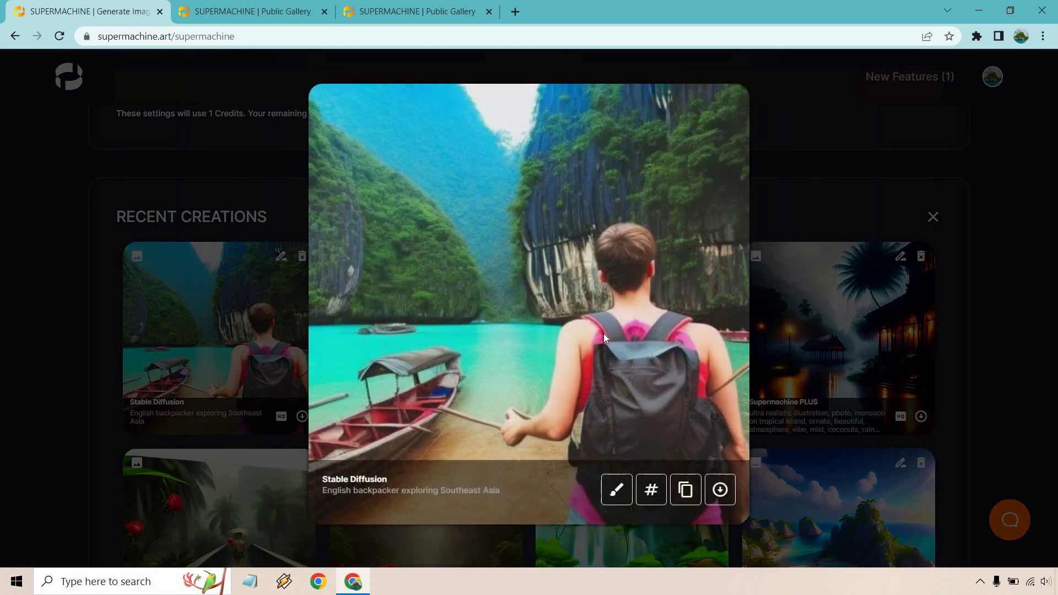
{"action": "left_click", "coordinate": [3, 321]}
{"action": "scroll", "coordinate": [347, 347], "scroll_direction": "up", "scroll_amount": 10}
Back in the public gallery, open the American lawyer card and copy its caption
{"action": "left_click", "coordinate": [417, 11]}
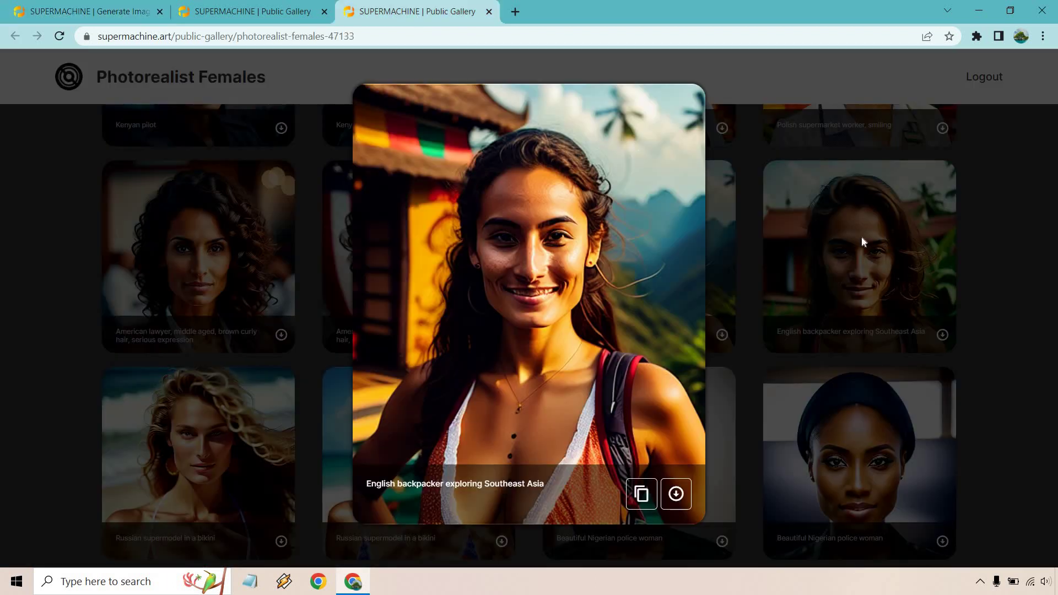
{"action": "left_click", "coordinate": [1014, 256]}
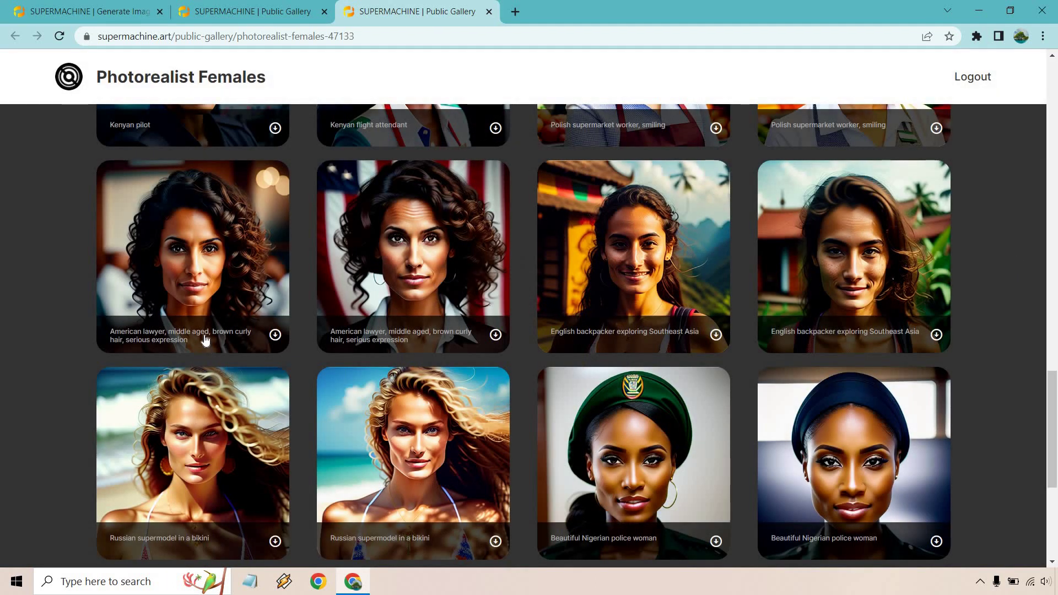
{"action": "left_click", "coordinate": [204, 340]}
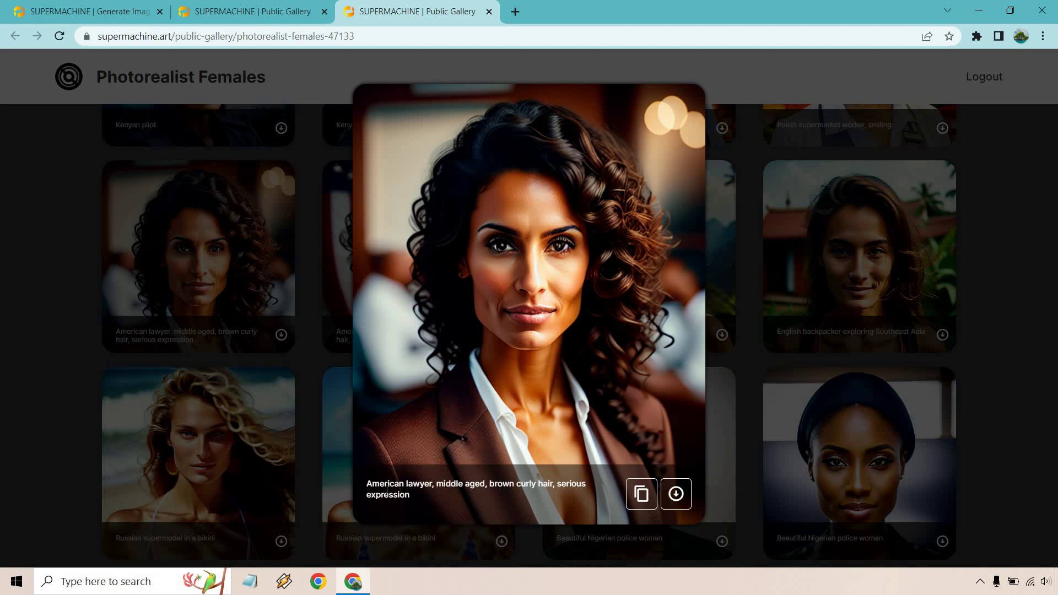
{"action": "triple_click", "coordinate": [388, 489]}
{"action": "key", "text": "ctrl+c"}
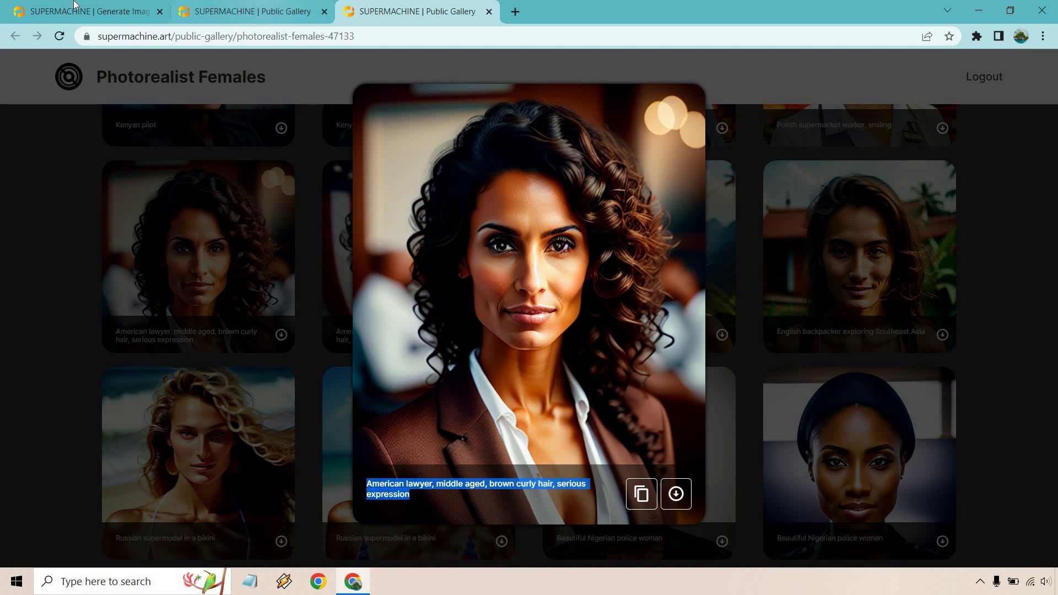
Replace the Create Art prompt with the American lawyer caption and generate the portrait
{"action": "left_click", "coordinate": [91, 12]}
{"action": "triple_click", "coordinate": [372, 327]}
{"action": "key", "text": "ctrl+v"}
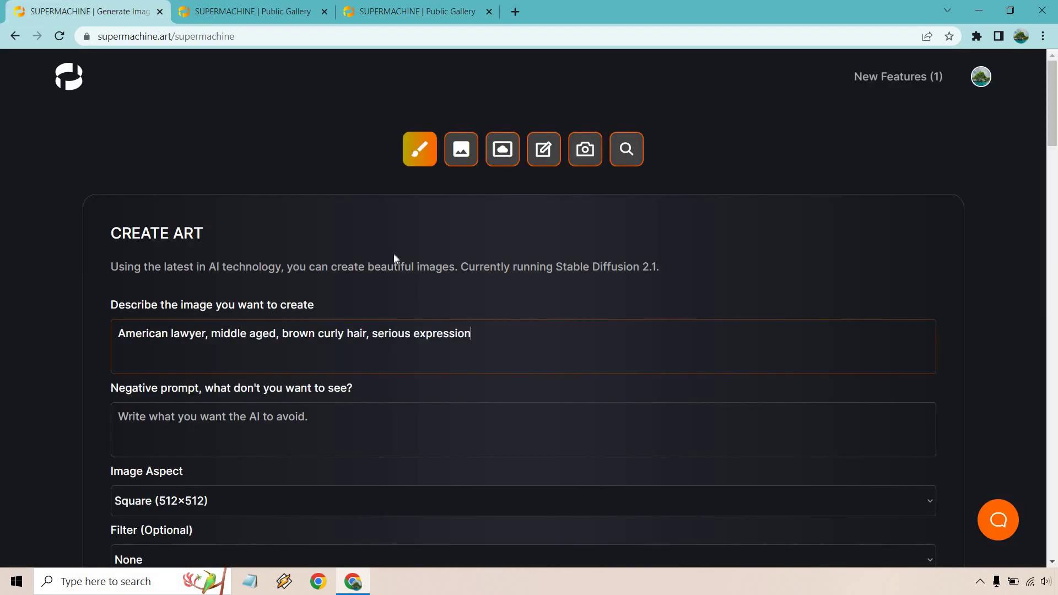
{"action": "scroll", "coordinate": [395, 260], "scroll_direction": "down", "scroll_amount": 5}
{"action": "left_click", "coordinate": [461, 421]}
View the new lawyer portrait enlarged, then close it
{"action": "scroll", "coordinate": [482, 187], "scroll_direction": "down", "scroll_amount": 6}
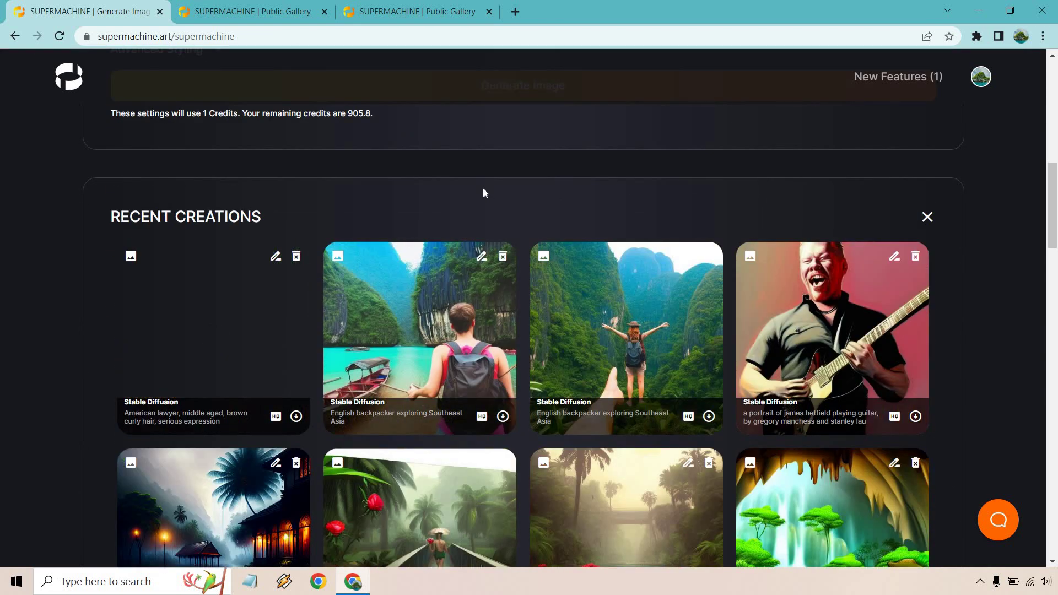
{"action": "left_click", "coordinate": [239, 328]}
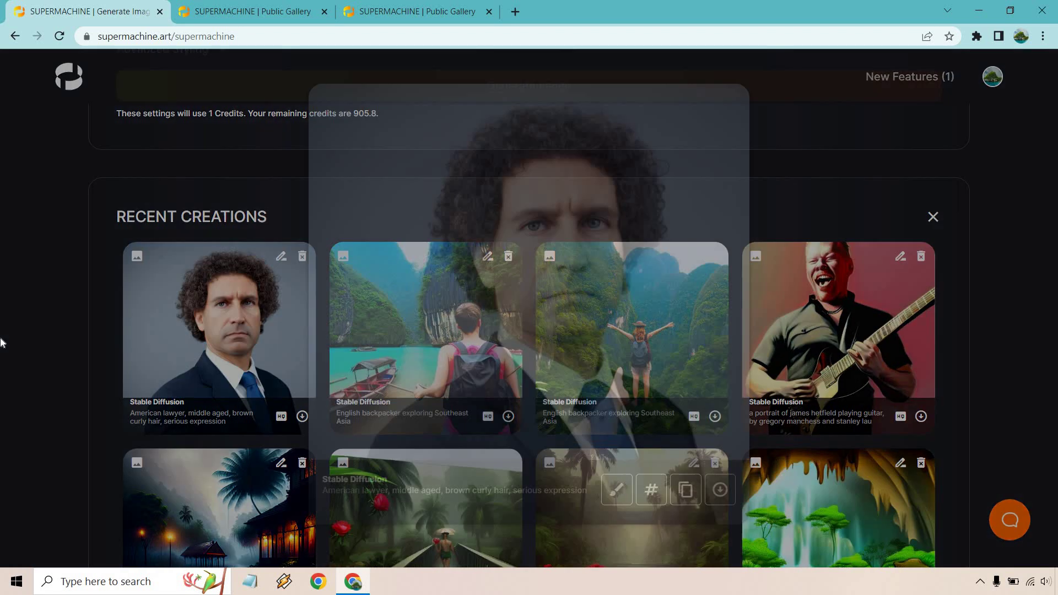
{"action": "left_click", "coordinate": [2, 333]}
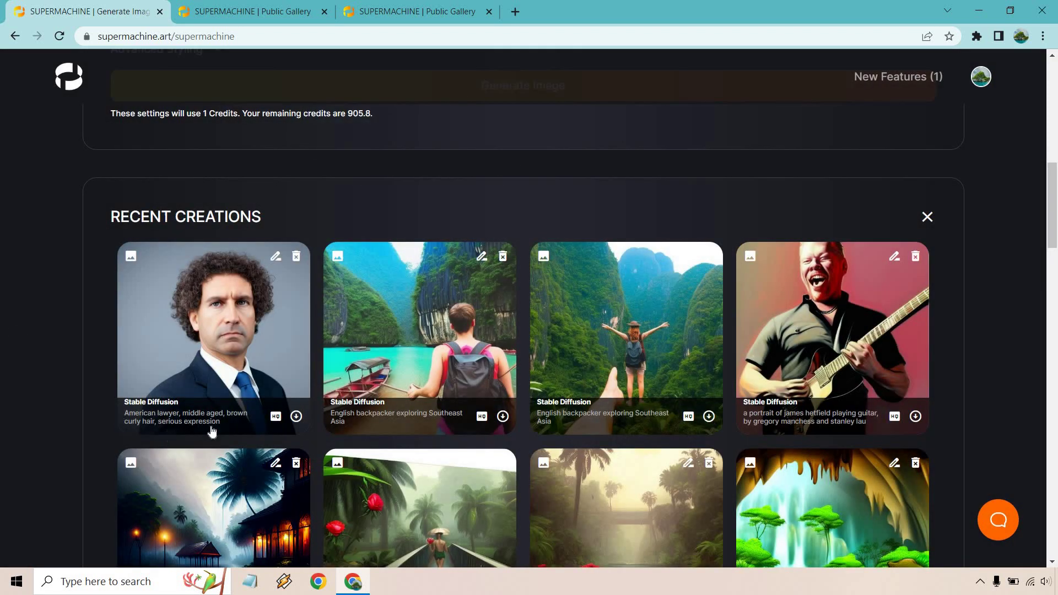
{"action": "scroll", "coordinate": [301, 369], "scroll_direction": "up", "scroll_amount": 10}
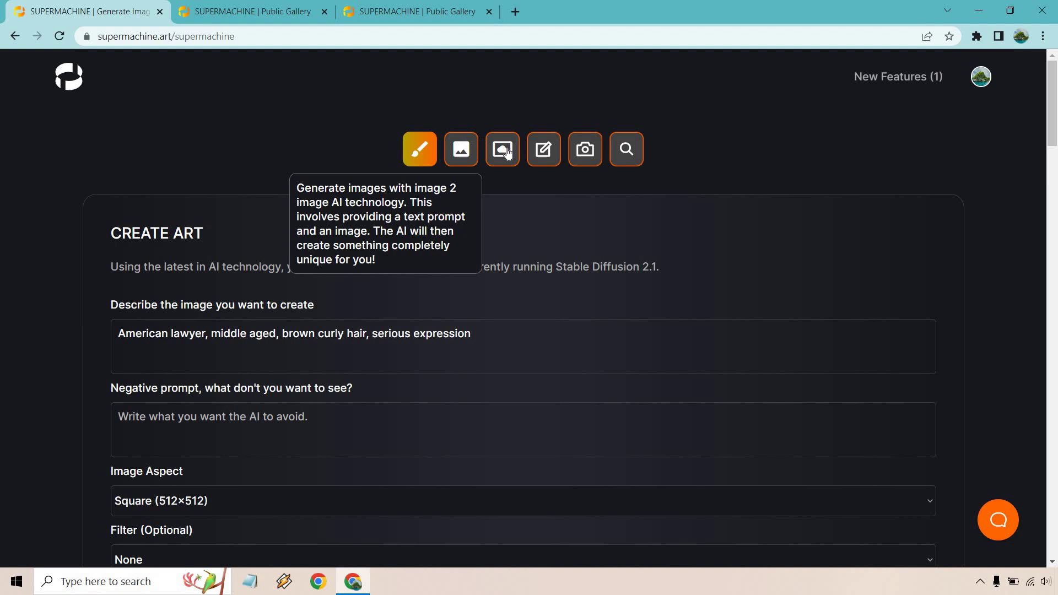
Paste the American lawyer prompt into the Supermachine PLUS custom generator
{"action": "left_click", "coordinate": [503, 150]}
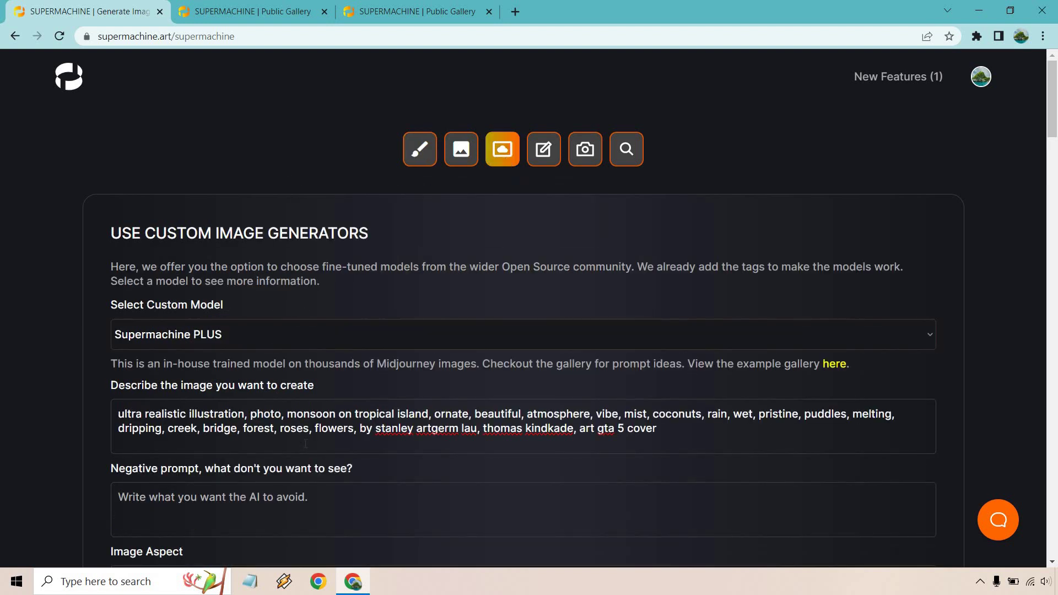
{"action": "key", "text": "ctrl+a"}
{"action": "key", "text": "ctrl+v"}
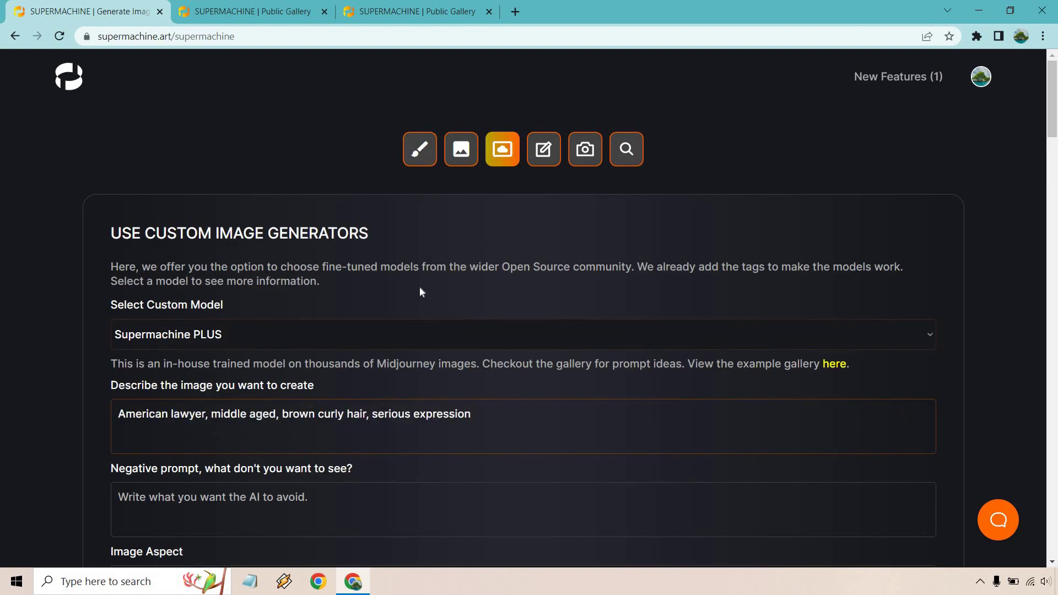
{"action": "scroll", "coordinate": [429, 298], "scroll_direction": "down", "scroll_amount": 8}
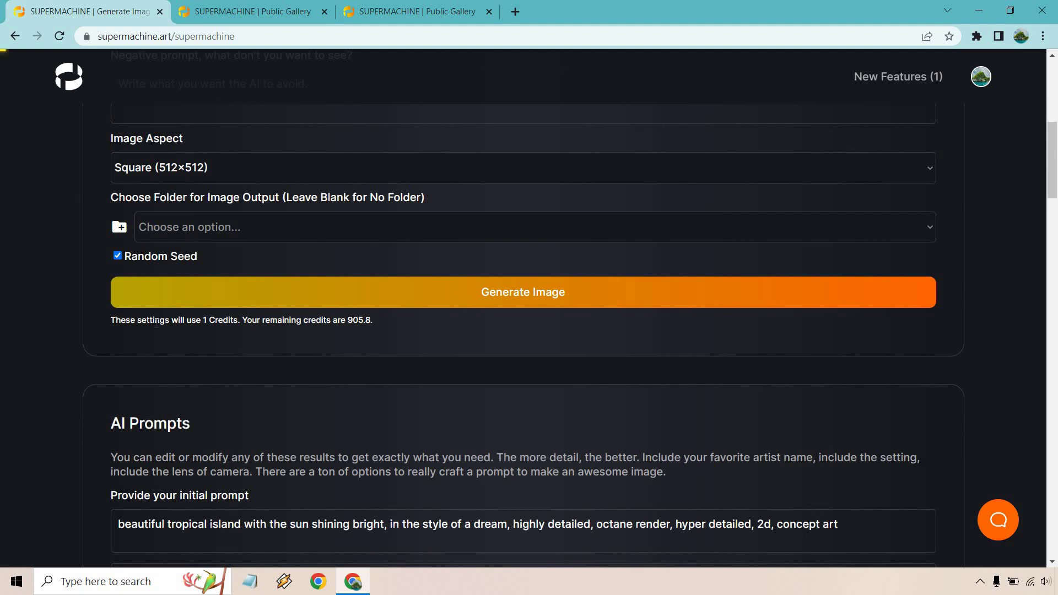
{"action": "scroll", "coordinate": [58, 312], "scroll_direction": "down", "scroll_amount": 5}
{"action": "scroll", "coordinate": [51, 306], "scroll_direction": "down", "scroll_amount": 5}
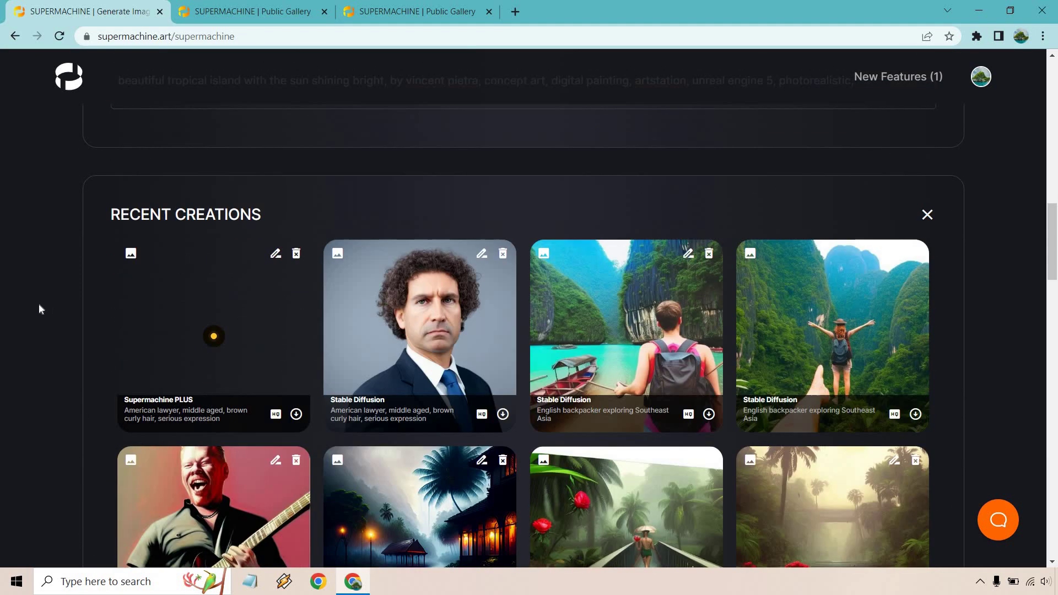
{"action": "scroll", "coordinate": [39, 309], "scroll_direction": "down", "scroll_amount": 1}
View the first lawyer portrait enlarged, then reuse its prompt via the edit icon
{"action": "left_click", "coordinate": [198, 279]}
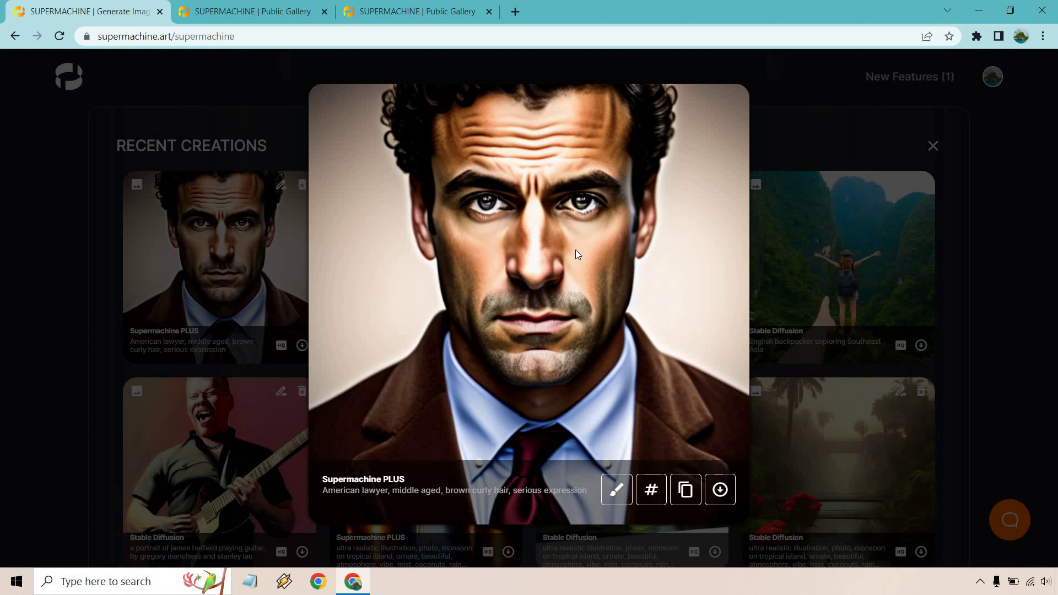
{"action": "left_click", "coordinate": [34, 322]}
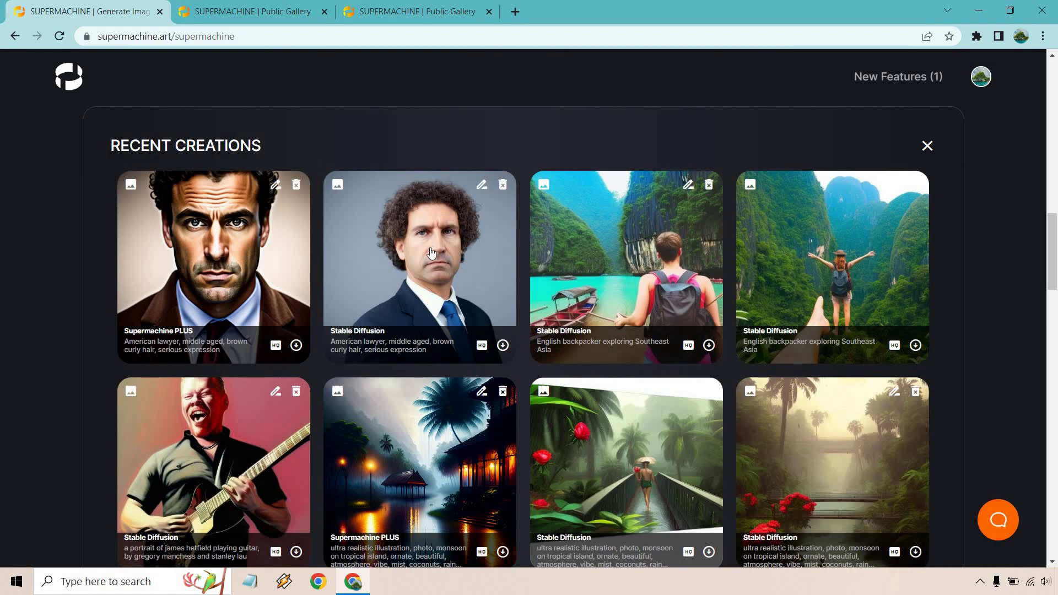
{"action": "left_click", "coordinate": [366, 359]}
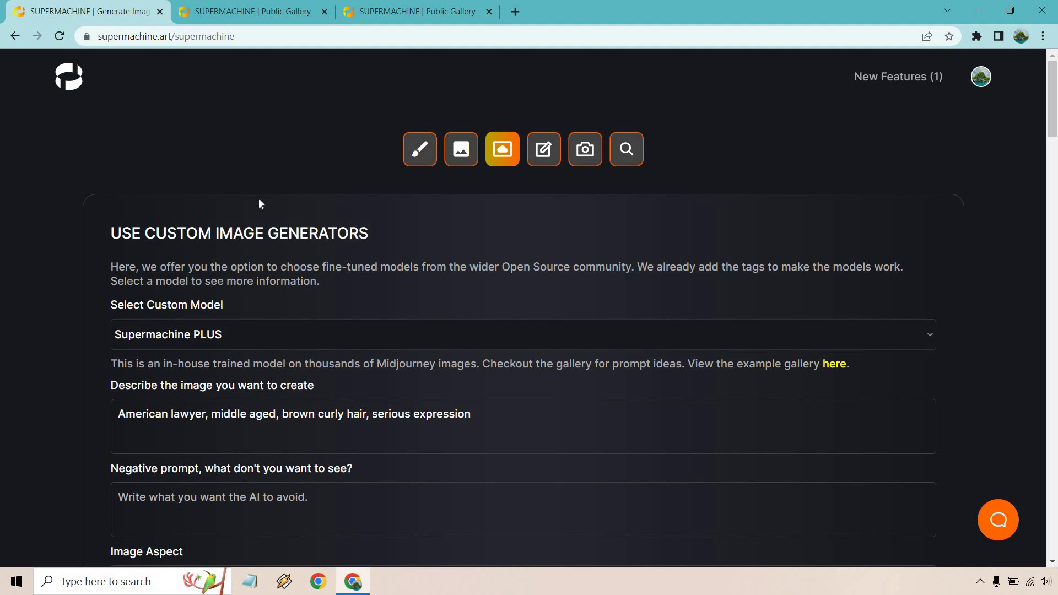
In the standard Create Art generator, replace the lawyer prompt with 'snowy tundra' and generate
{"action": "left_click", "coordinate": [423, 153]}
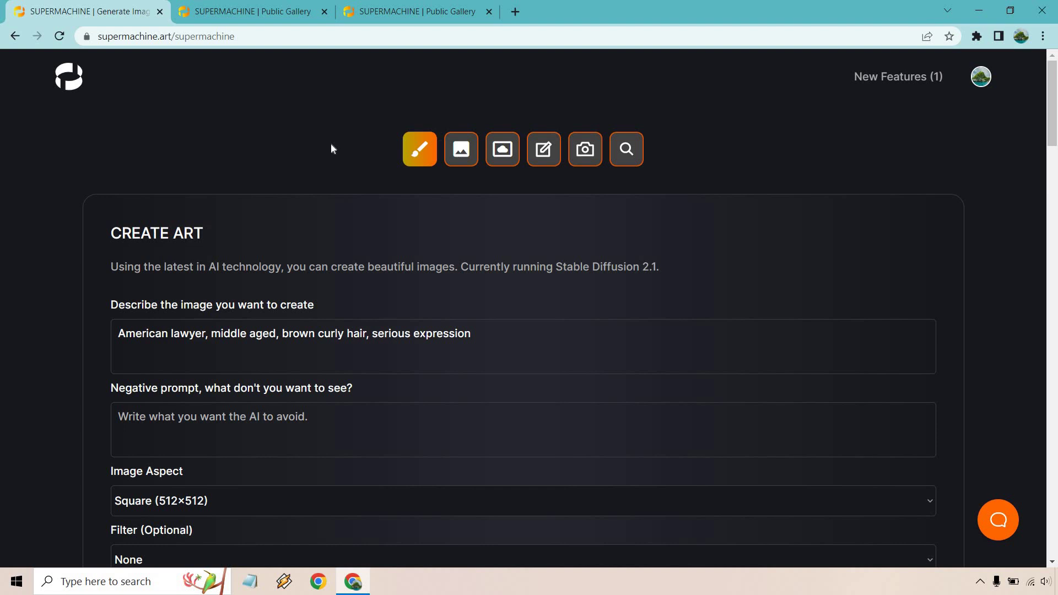
{"action": "key", "text": "ctrl+shift+Left"}
{"action": "key", "text": "ctrl+shift+Left"}
{"action": "key", "text": "ctrl+shift+Left"}
{"action": "key", "text": "ctrl+shift+Left"}
{"action": "key", "text": "ctrl+shift+Left"}
{"action": "key", "text": "ctrl+shift+Left"}
{"action": "key", "text": "ctrl+shift+Left"}
{"action": "key", "text": "ctrl+shift+Left"}
{"action": "key", "text": "ctrl+shift+Left"}
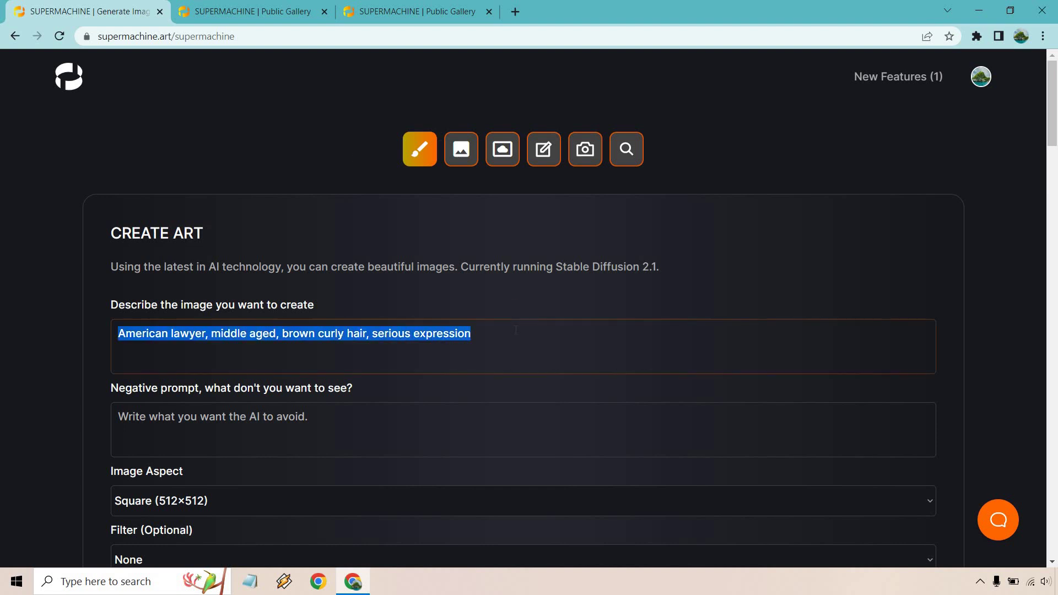
{"action": "key", "text": "BackSpace"}
{"action": "type", "text": "snowy tundra"}
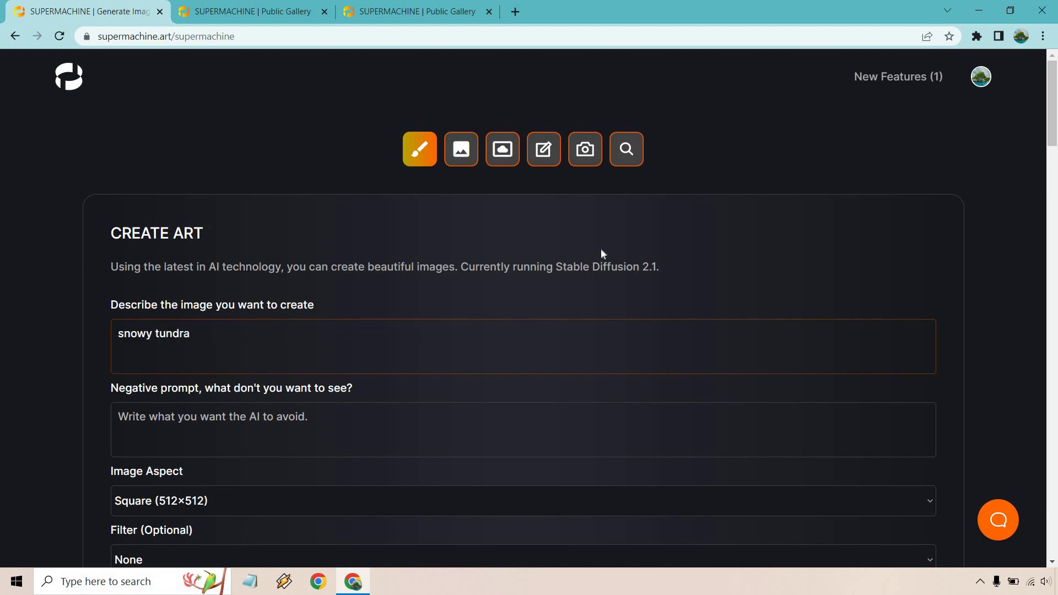
{"action": "scroll", "coordinate": [602, 254], "scroll_direction": "down", "scroll_amount": 6}
{"action": "left_click", "coordinate": [576, 292]}
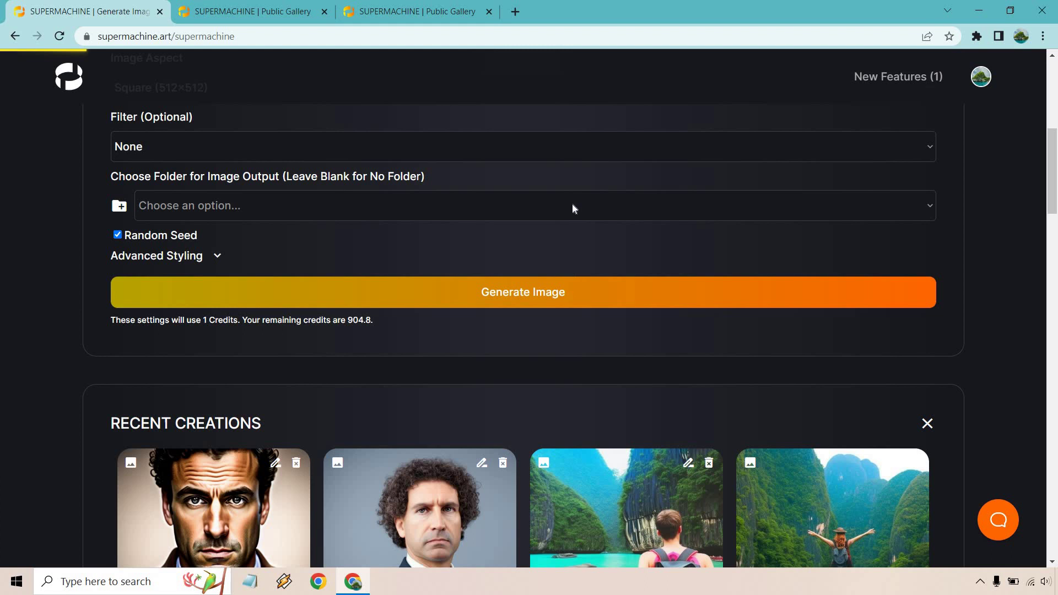
{"action": "scroll", "coordinate": [572, 208], "scroll_direction": "down", "scroll_amount": 3}
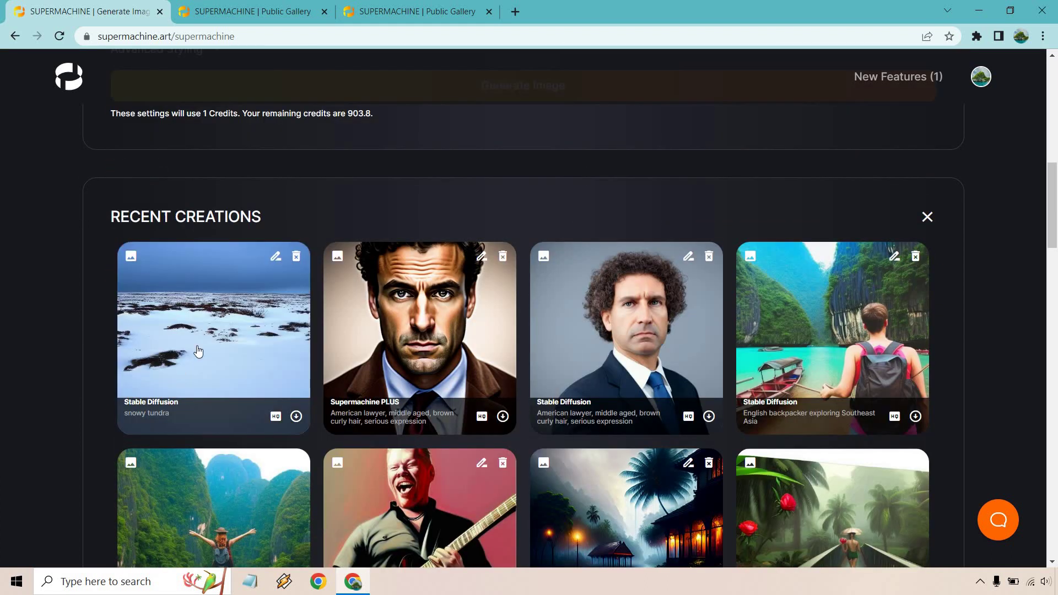
{"action": "scroll", "coordinate": [397, 264], "scroll_direction": "up", "scroll_amount": 10}
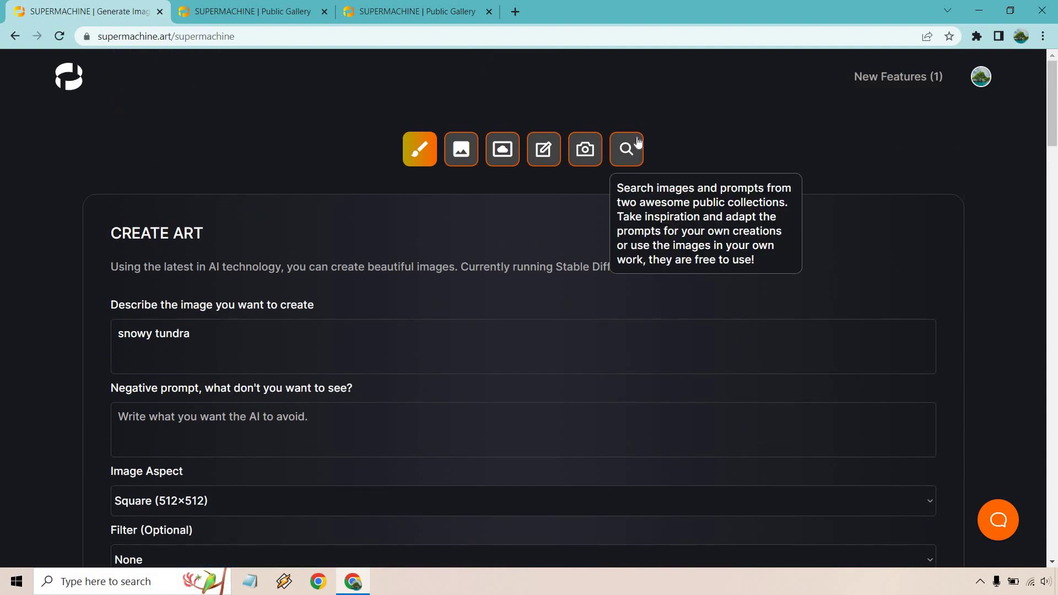
Search the public prompt-idea library for 'snowy tundra'
{"action": "left_click", "coordinate": [627, 148]}
{"action": "triple_click", "coordinate": [287, 422]}
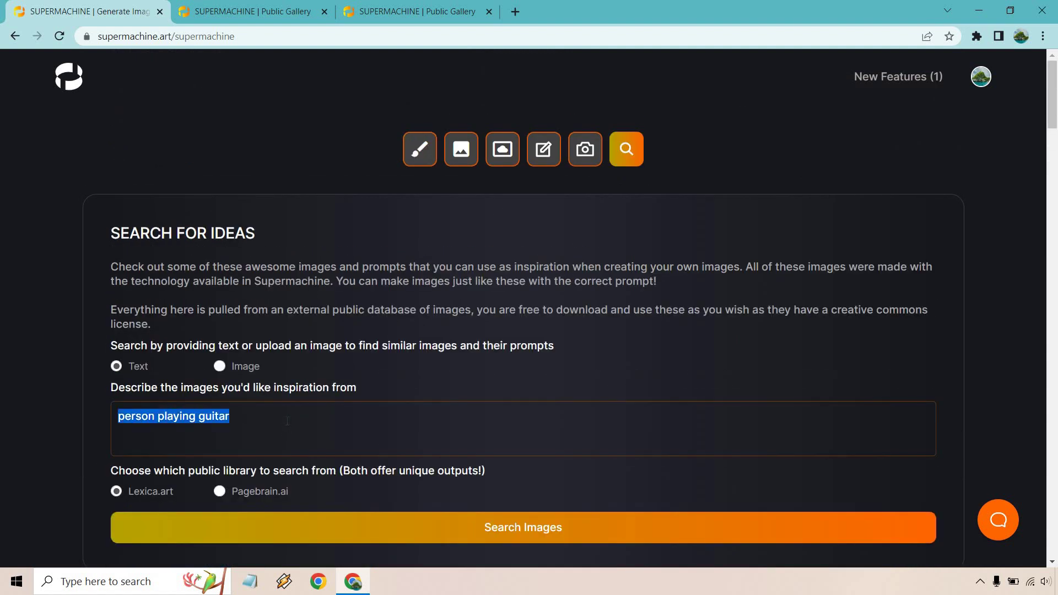
{"action": "type", "text": "snowy tu"}
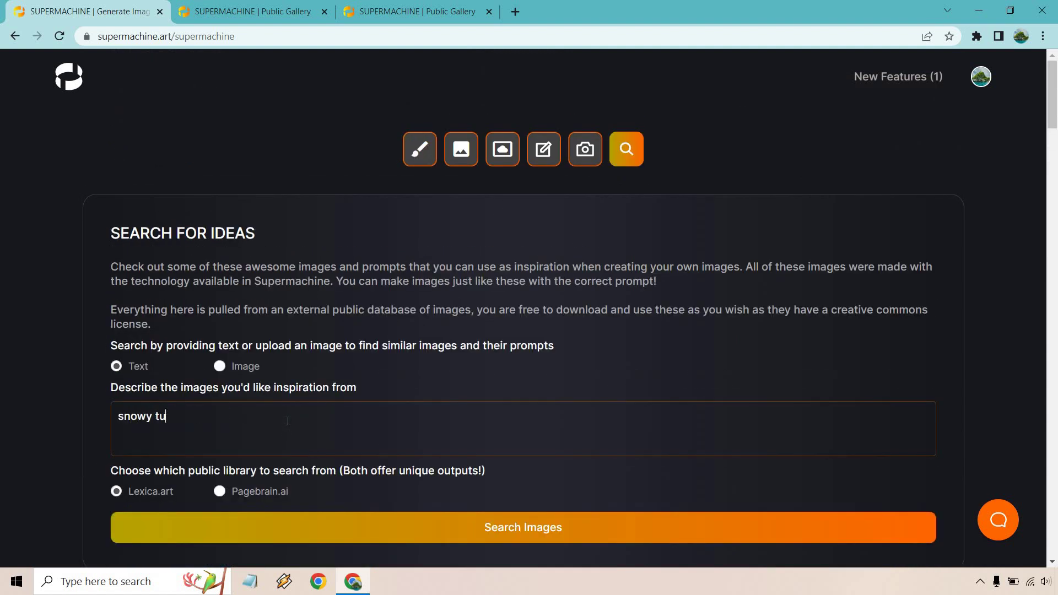
{"action": "type", "text": "ndra"}
{"action": "scroll", "coordinate": [555, 381], "scroll_direction": "down", "scroll_amount": 3}
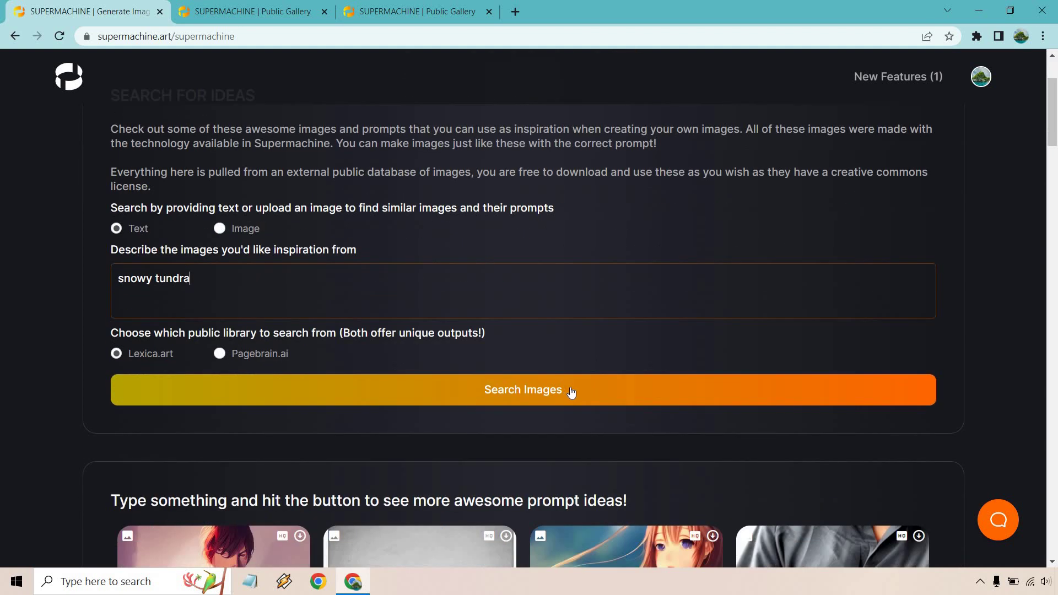
{"action": "left_click", "coordinate": [569, 390]}
Reuse the polar bear in a scarf fursona prompt from the results to create art
{"action": "scroll", "coordinate": [608, 259], "scroll_direction": "down", "scroll_amount": 4}
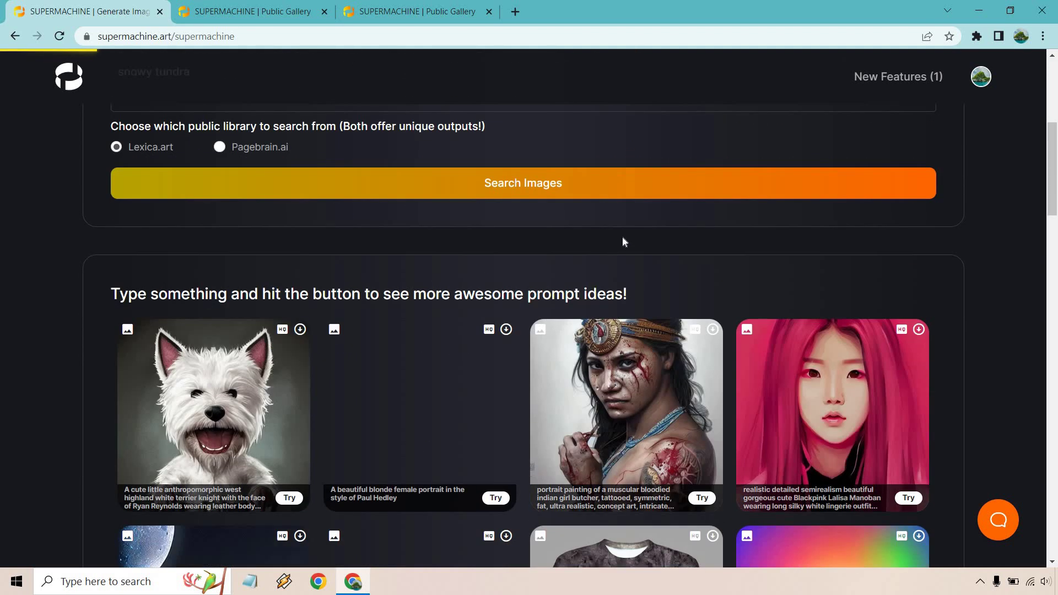
{"action": "scroll", "coordinate": [678, 187], "scroll_direction": "down", "scroll_amount": 3}
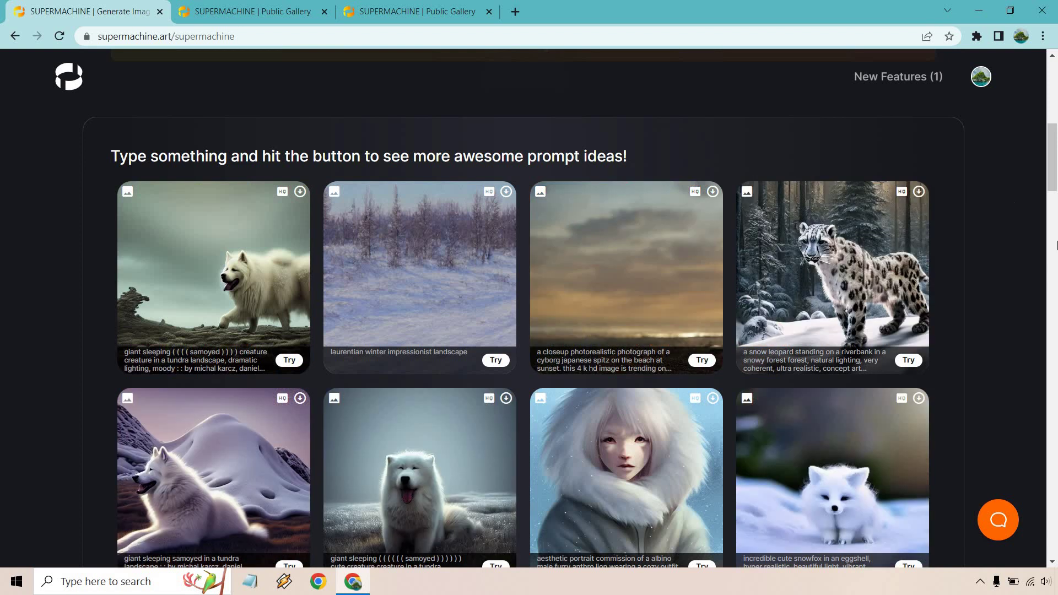
{"action": "scroll", "coordinate": [1018, 270], "scroll_direction": "down", "scroll_amount": 6}
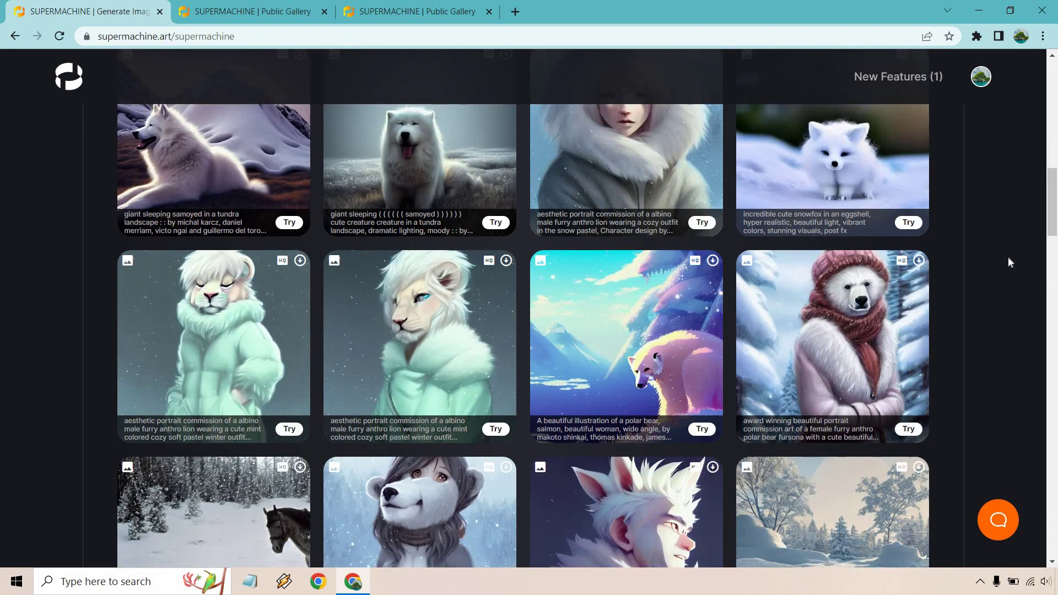
{"action": "left_click", "coordinate": [908, 429]}
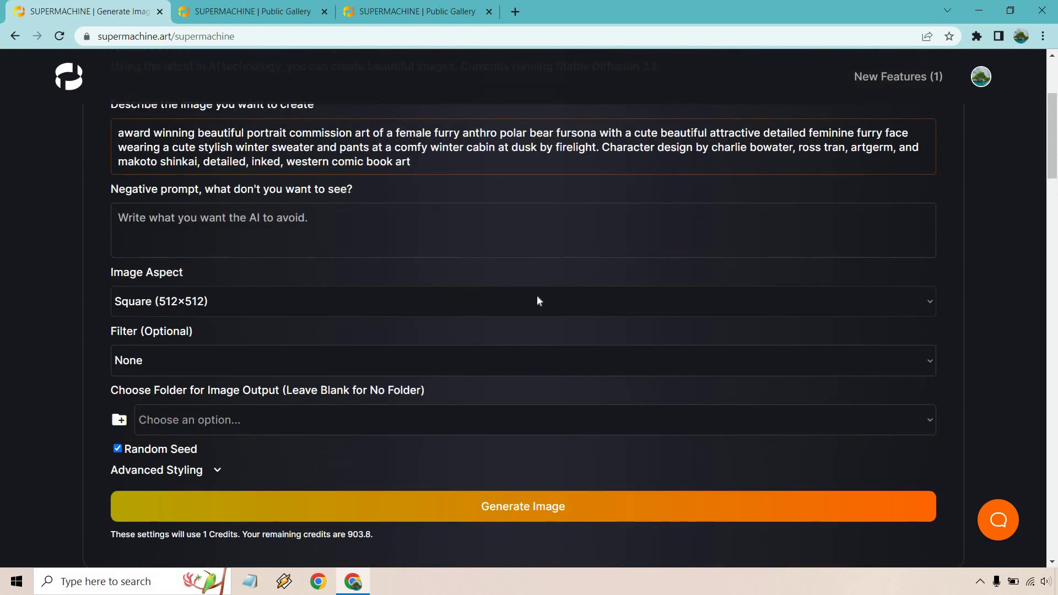
{"action": "scroll", "coordinate": [533, 300], "scroll_direction": "down", "scroll_amount": 4}
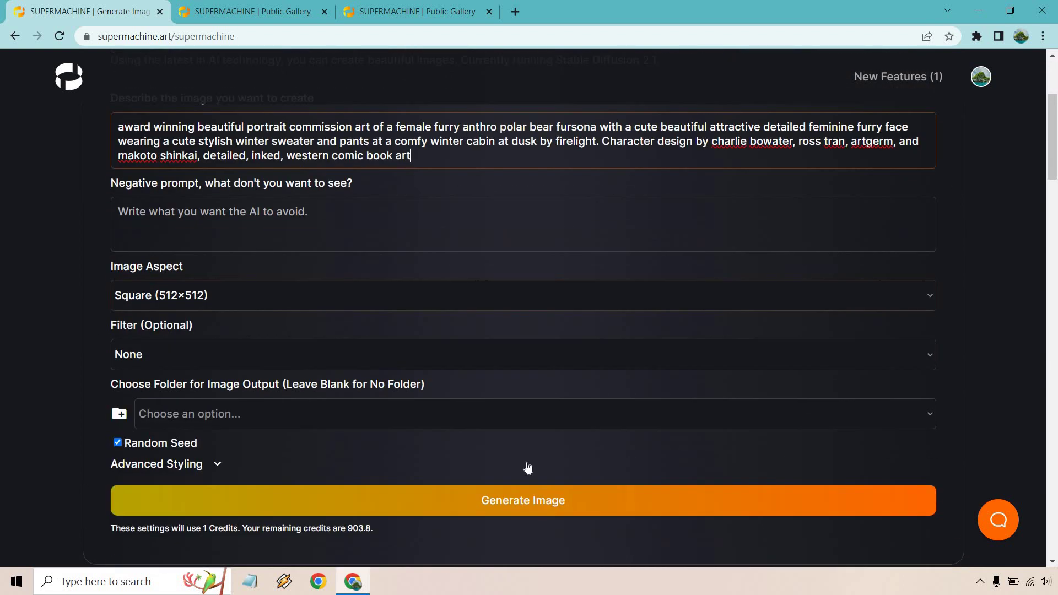
{"action": "scroll", "coordinate": [740, 235], "scroll_direction": "down", "scroll_amount": 9}
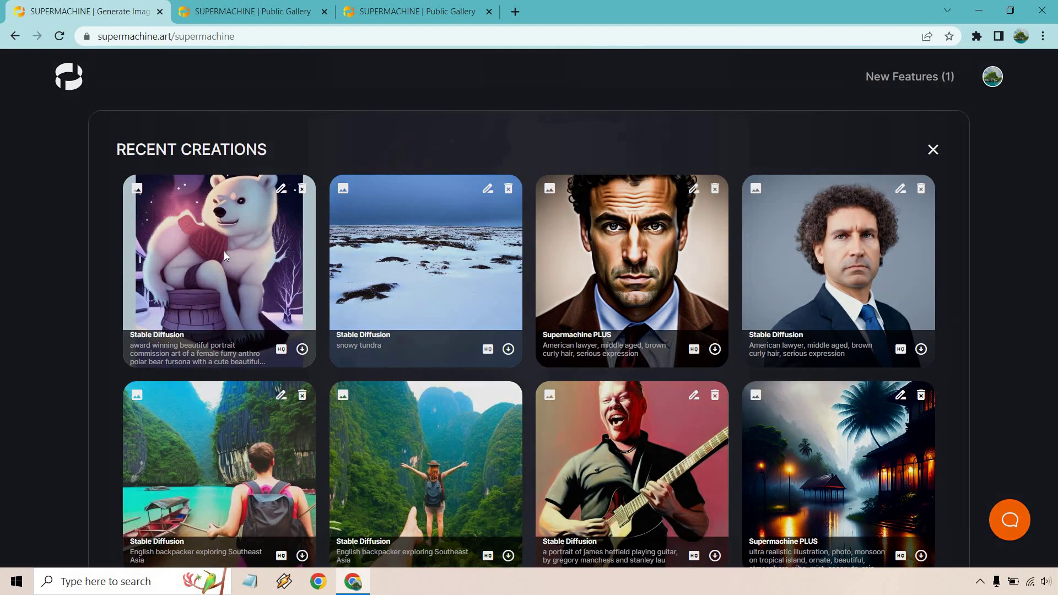
Preview the first polar bear image, regenerate from the fursona prompt, and preview the girl-with-polar-bear result
{"action": "left_click", "coordinate": [224, 252]}
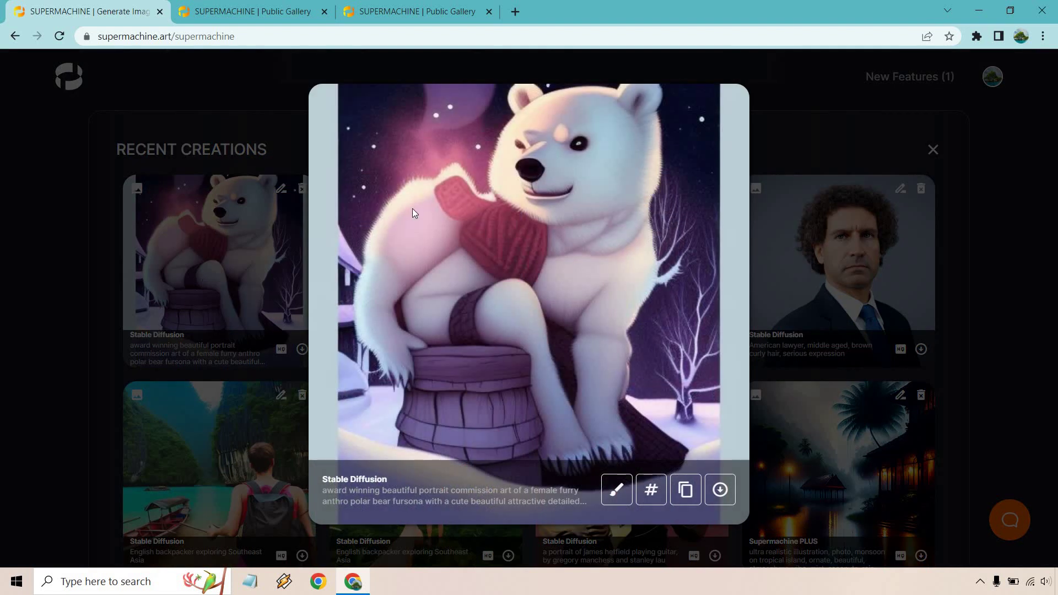
{"action": "left_click", "coordinate": [3, 287]}
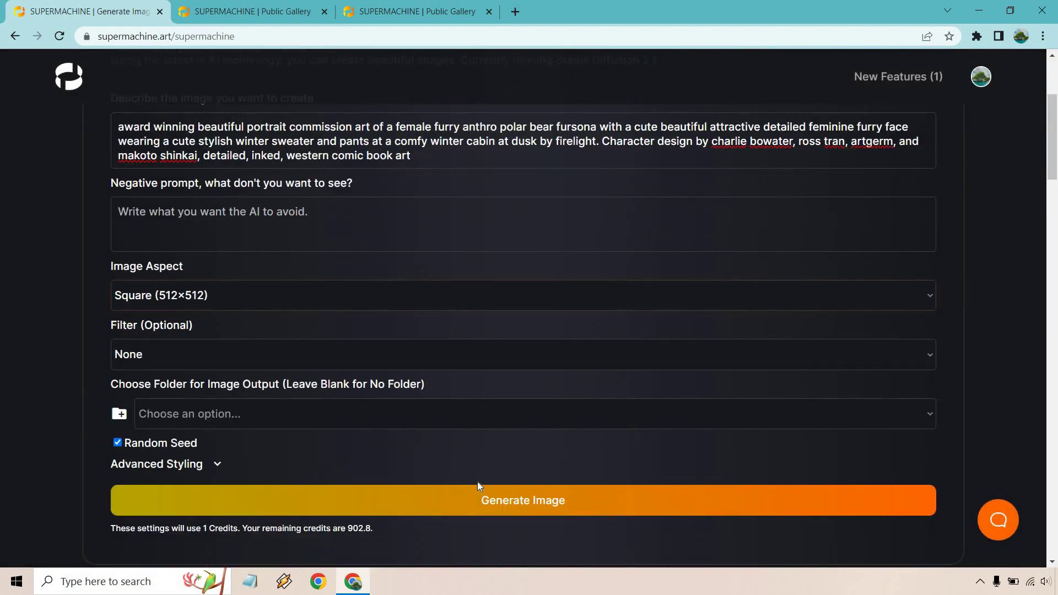
{"action": "scroll", "coordinate": [560, 281], "scroll_direction": "down", "scroll_amount": 5}
{"action": "left_click", "coordinate": [551, 226]}
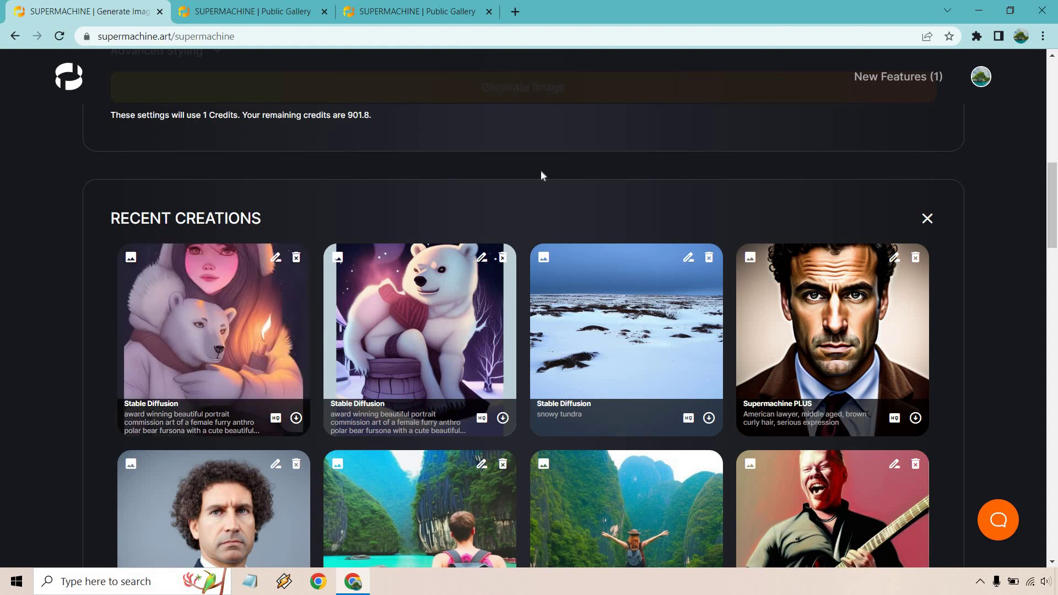
{"action": "left_click", "coordinate": [182, 356]}
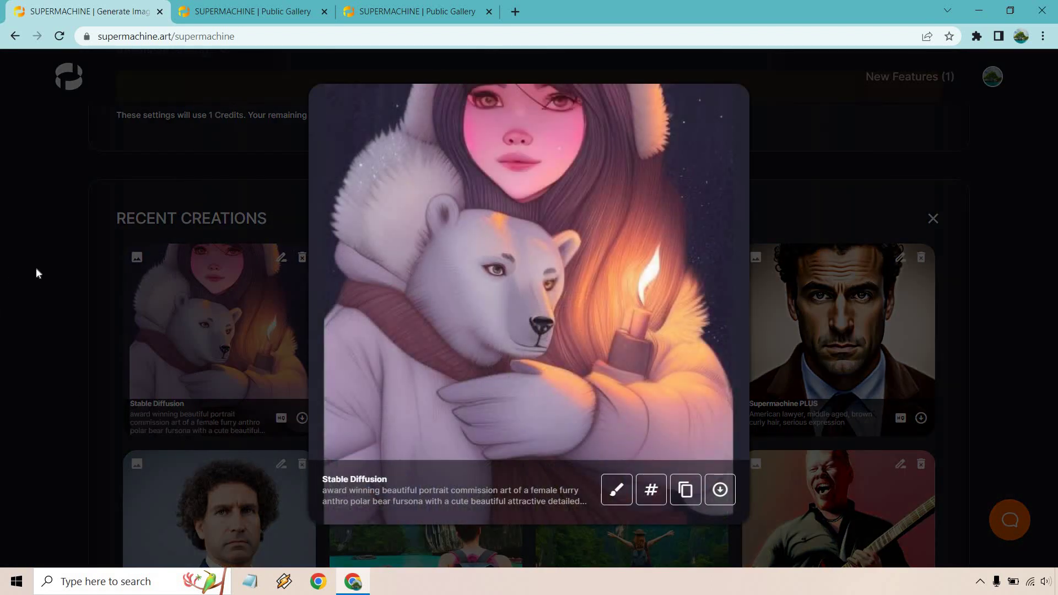
{"action": "left_click", "coordinate": [36, 272]}
{"action": "scroll", "coordinate": [720, 314], "scroll_direction": "up", "scroll_amount": 10}
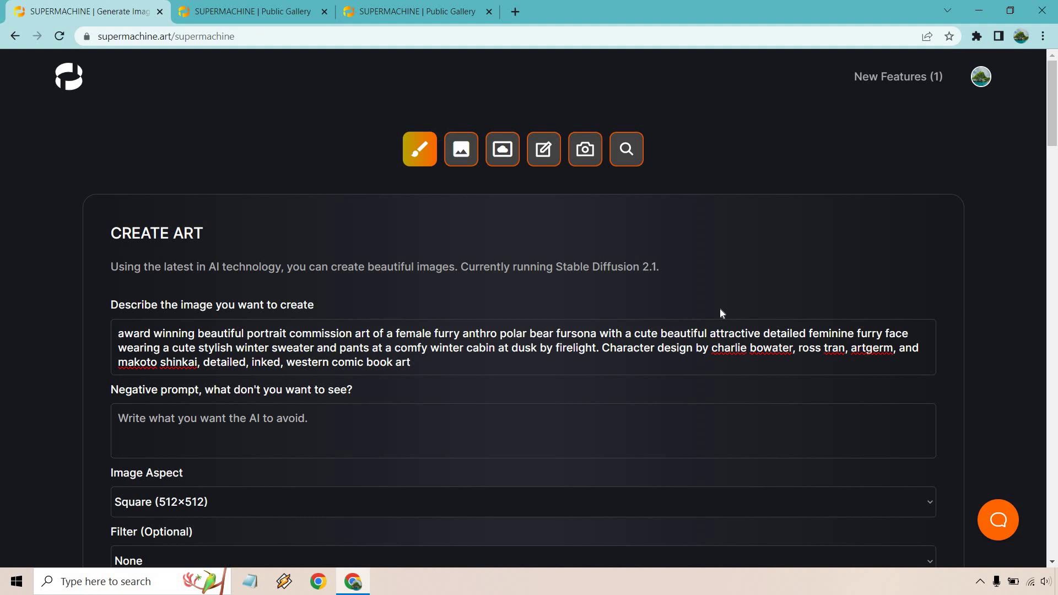
Look over the AI prompt suggestions, custom model generators and the Image 2 Image tool
{"action": "left_click", "coordinate": [459, 155]}
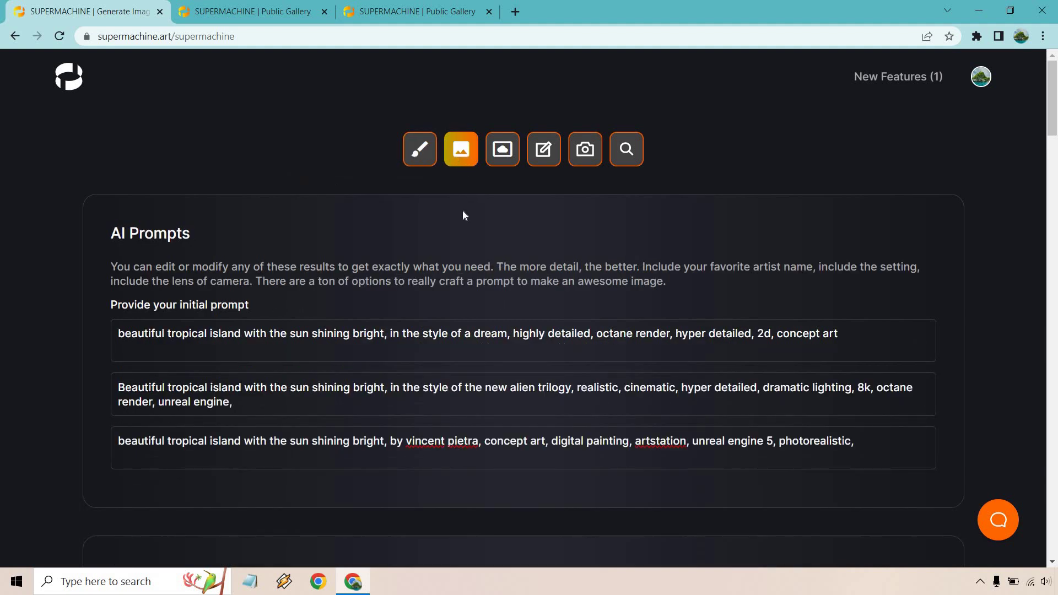
{"action": "left_click", "coordinate": [502, 149]}
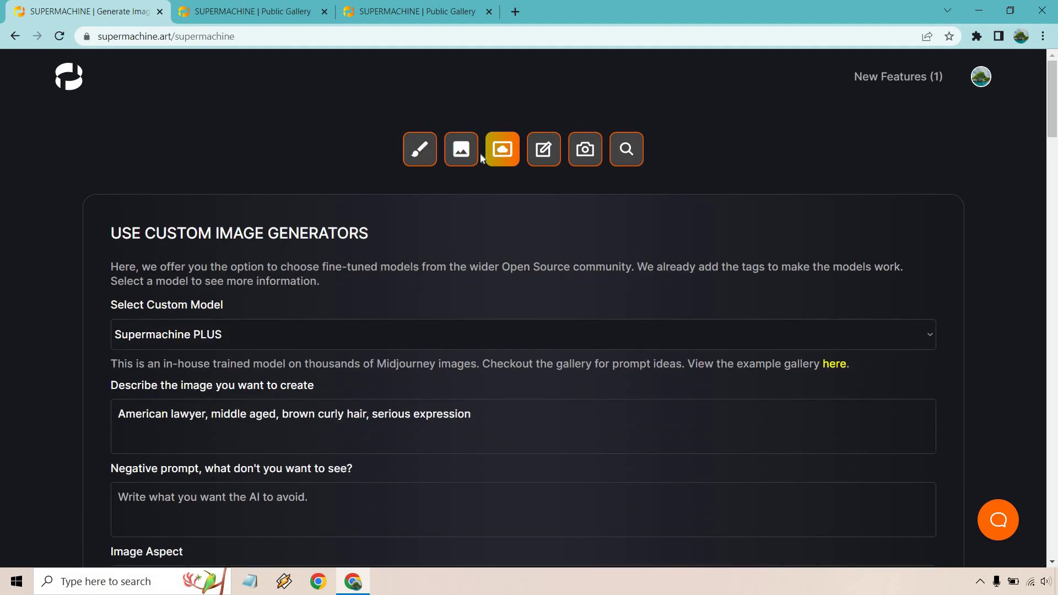
{"action": "left_click", "coordinate": [446, 157]}
{"action": "scroll", "coordinate": [422, 226], "scroll_direction": "down", "scroll_amount": 2}
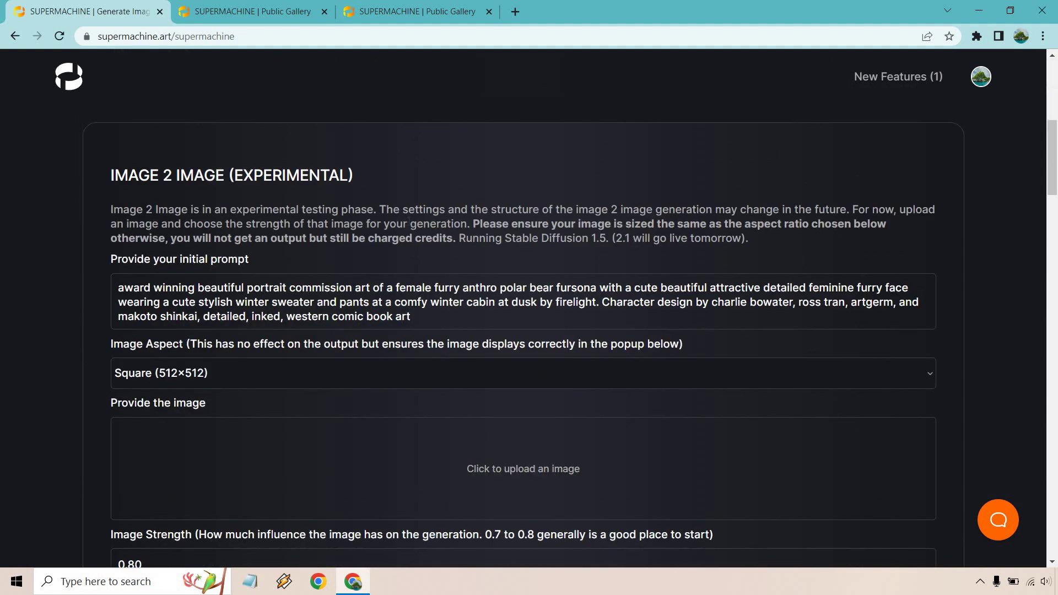
{"action": "left_click_drag", "start_coordinate": [364, 180], "coordinate": [110, 175]}
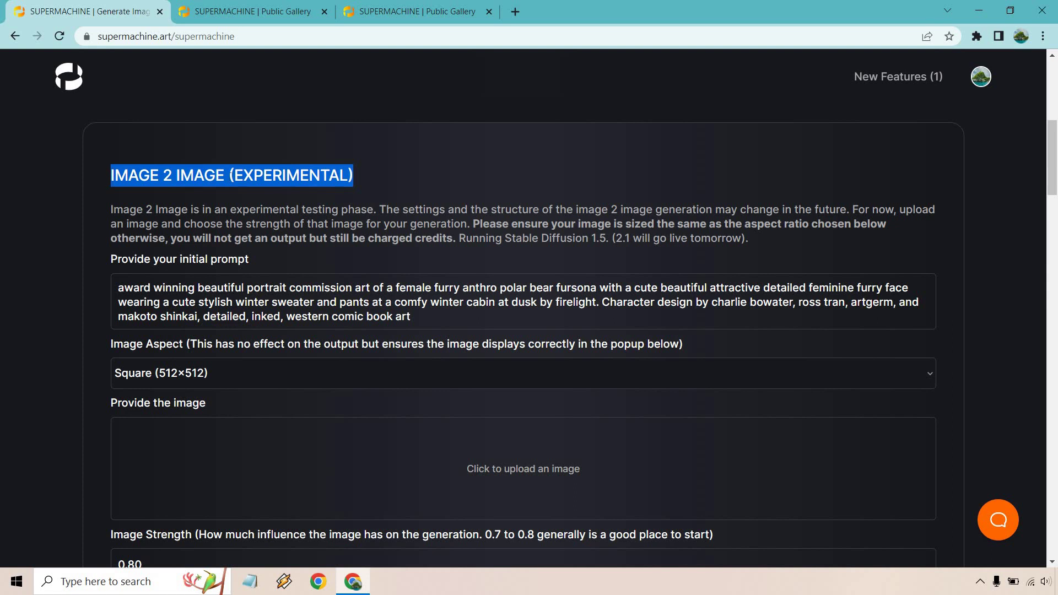
{"action": "left_click", "coordinate": [458, 256]}
{"action": "scroll", "coordinate": [463, 259], "scroll_direction": "up", "scroll_amount": 6}
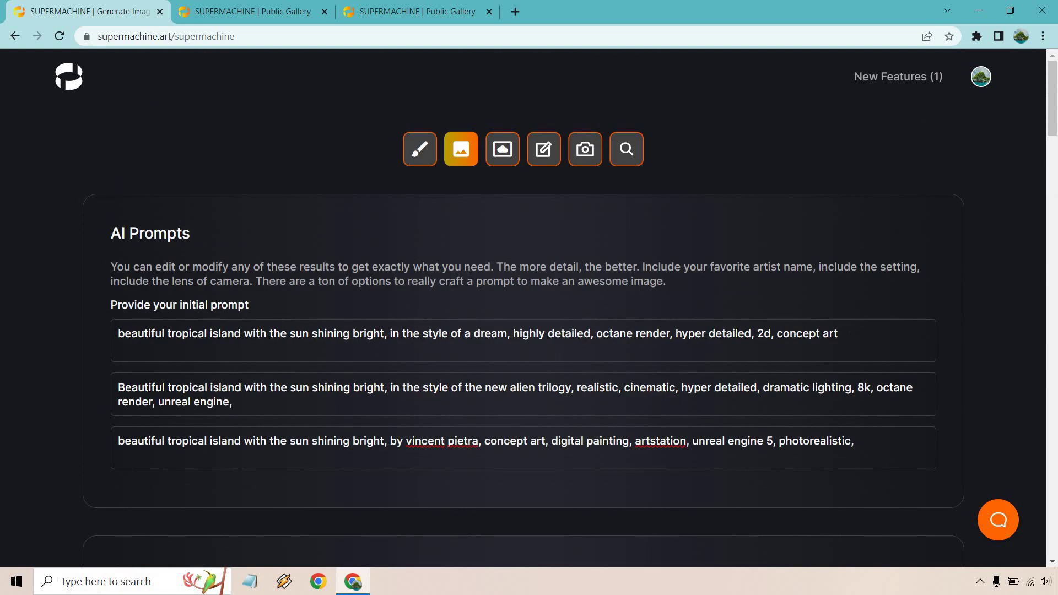
{"action": "left_click", "coordinate": [503, 153]}
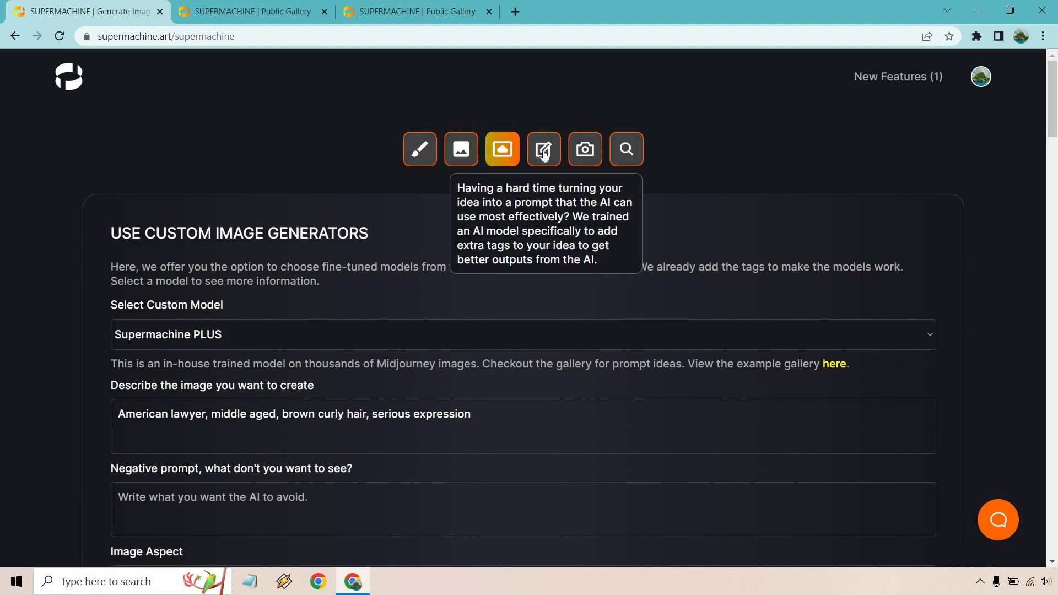
Generate improved variations of the tropical island prompt with the prompt improvement tool
{"action": "left_click", "coordinate": [544, 156]}
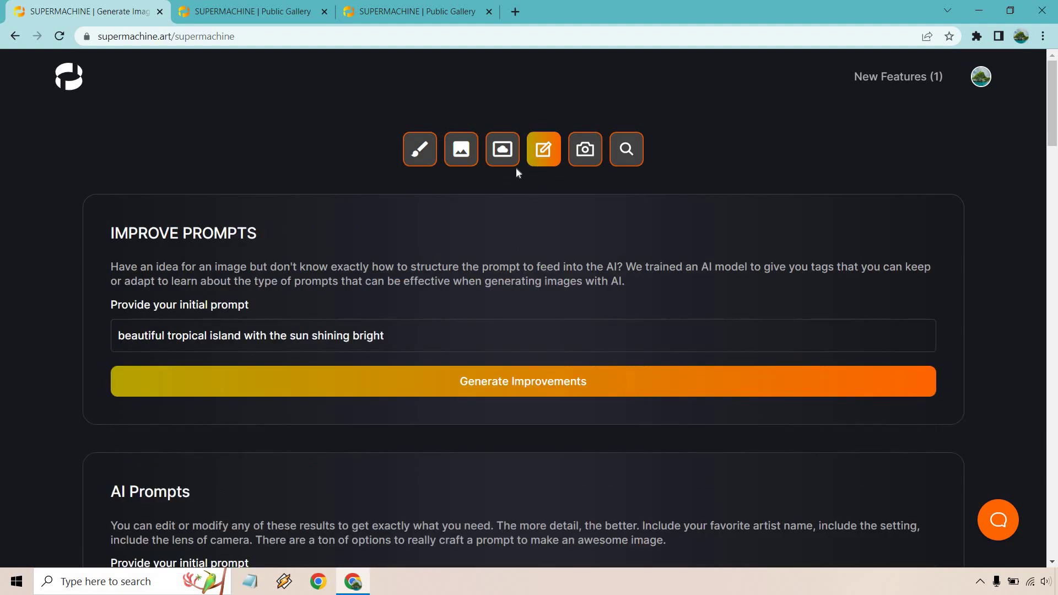
{"action": "left_click", "coordinate": [533, 380]}
{"action": "scroll", "coordinate": [563, 270], "scroll_direction": "down", "scroll_amount": 3}
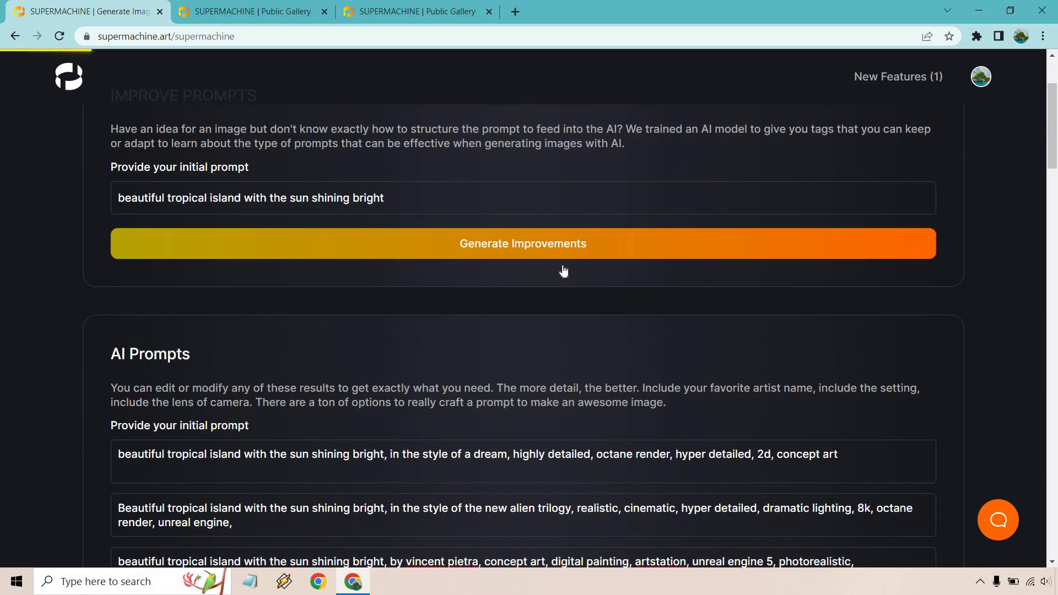
{"action": "scroll", "coordinate": [560, 261], "scroll_direction": "up", "scroll_amount": 1}
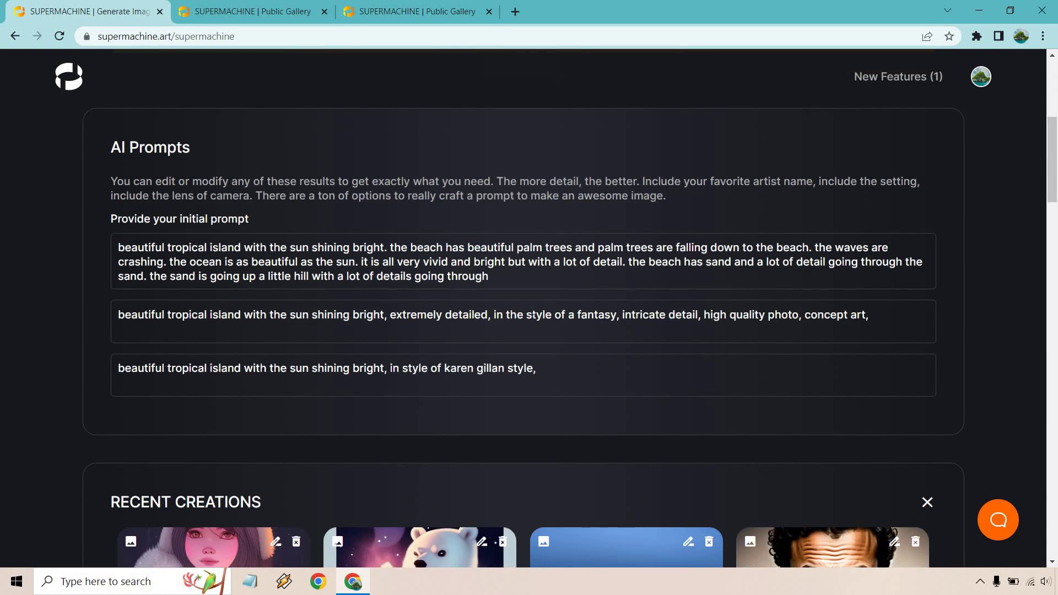
{"action": "scroll", "coordinate": [524, 353], "scroll_direction": "up", "scroll_amount": 5}
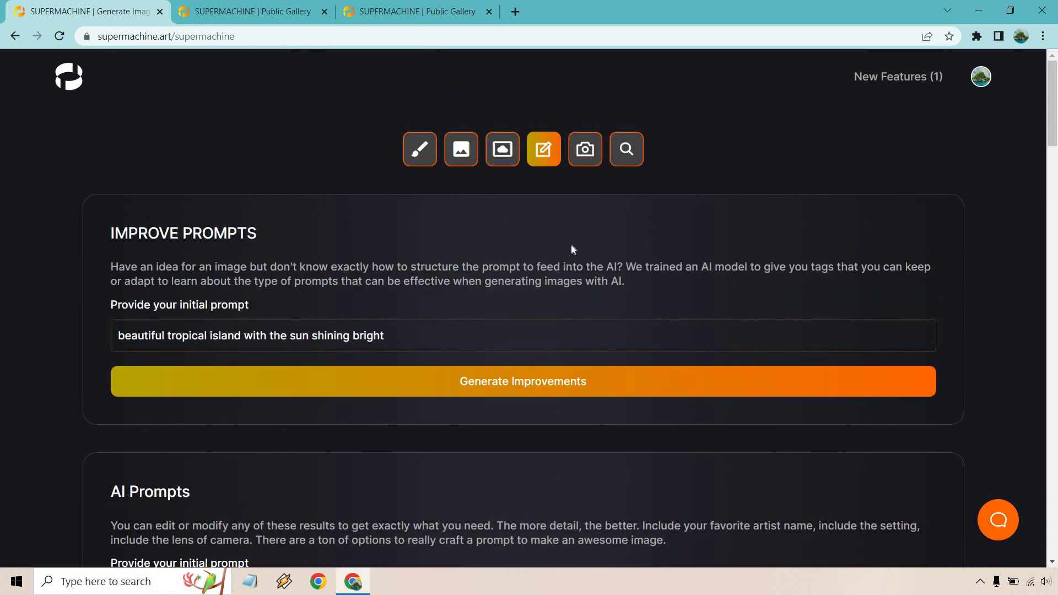
Check the image-to-prompt and inspiration search tools, then return to Create Art
{"action": "left_click", "coordinate": [590, 157]}
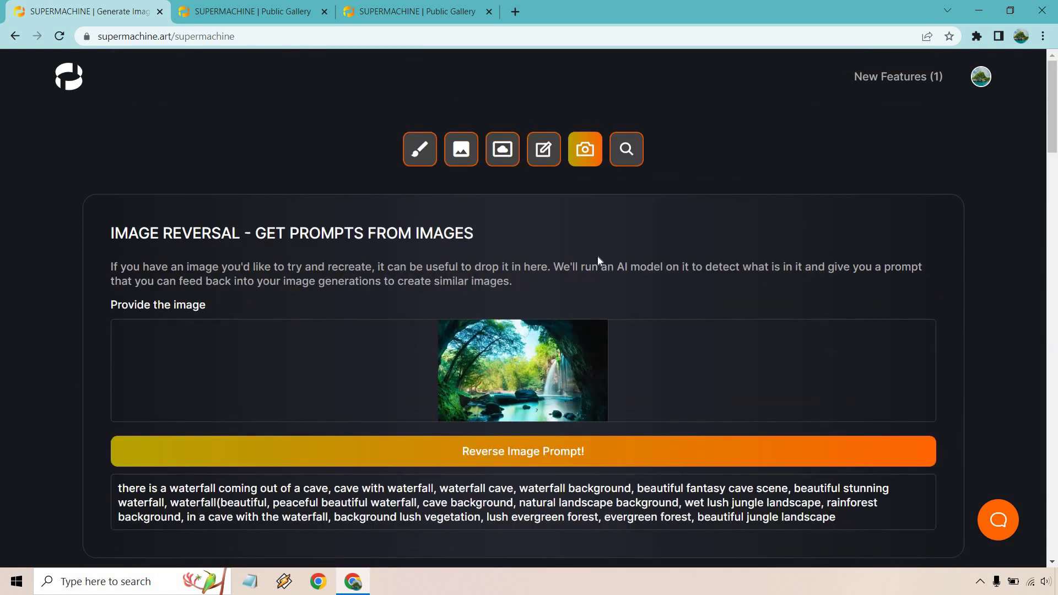
{"action": "left_click", "coordinate": [639, 153]}
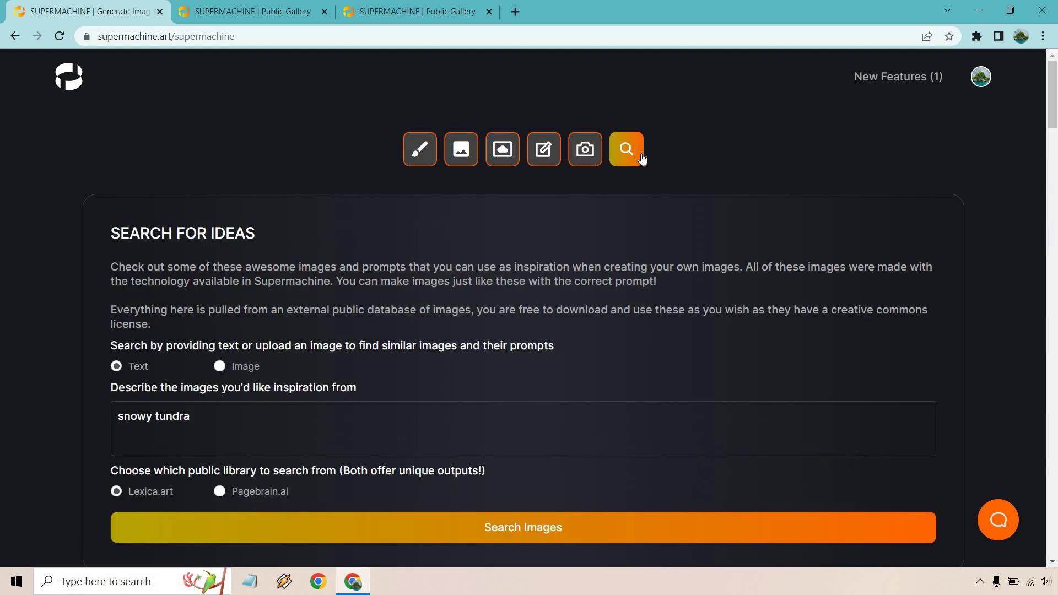
{"action": "left_click", "coordinate": [426, 158]}
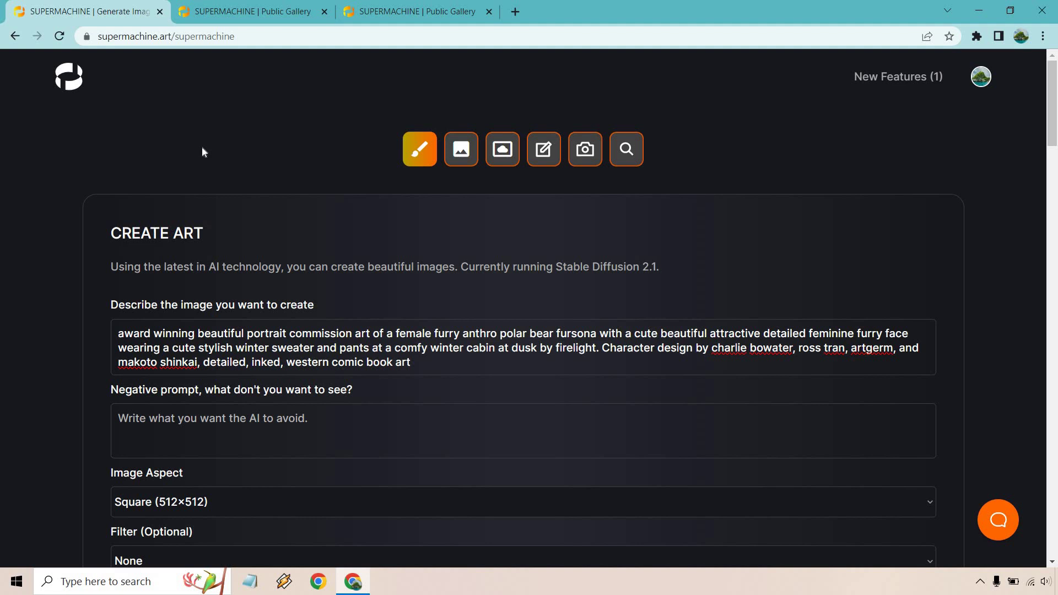
Bring up the Public Gallery listing and scroll through the available galleries
{"action": "left_click", "coordinate": [232, 13]}
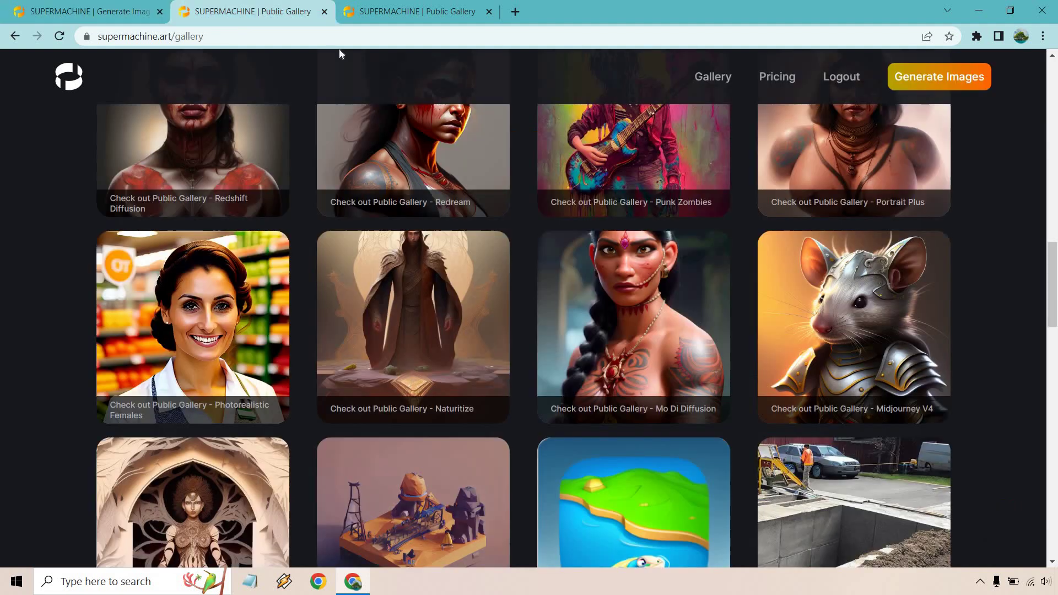
{"action": "scroll", "coordinate": [1048, 263], "scroll_direction": "down", "scroll_amount": 9}
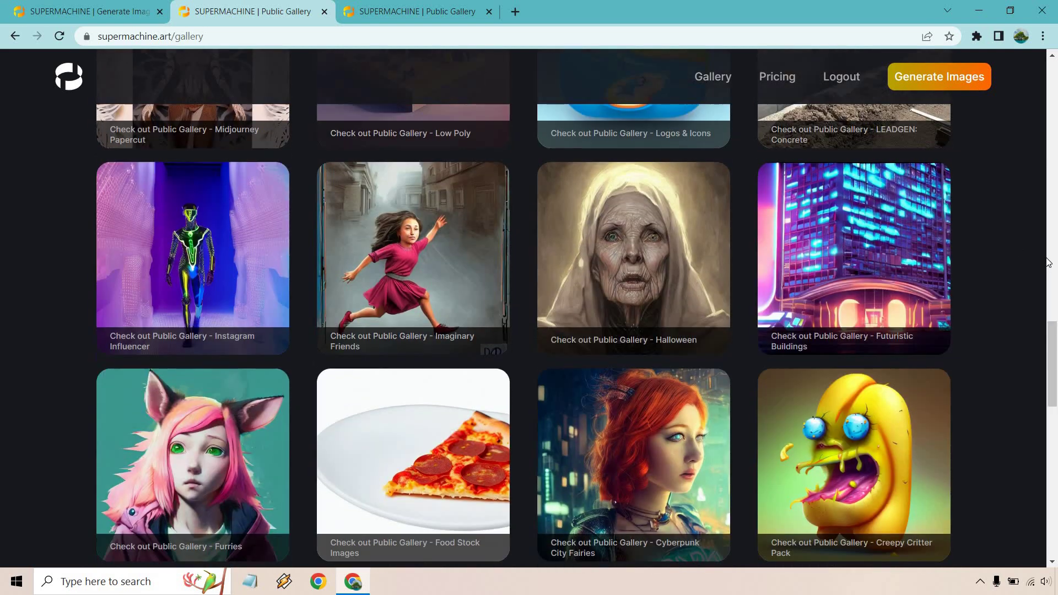
{"action": "scroll", "coordinate": [736, 259], "scroll_direction": "down", "scroll_amount": 4}
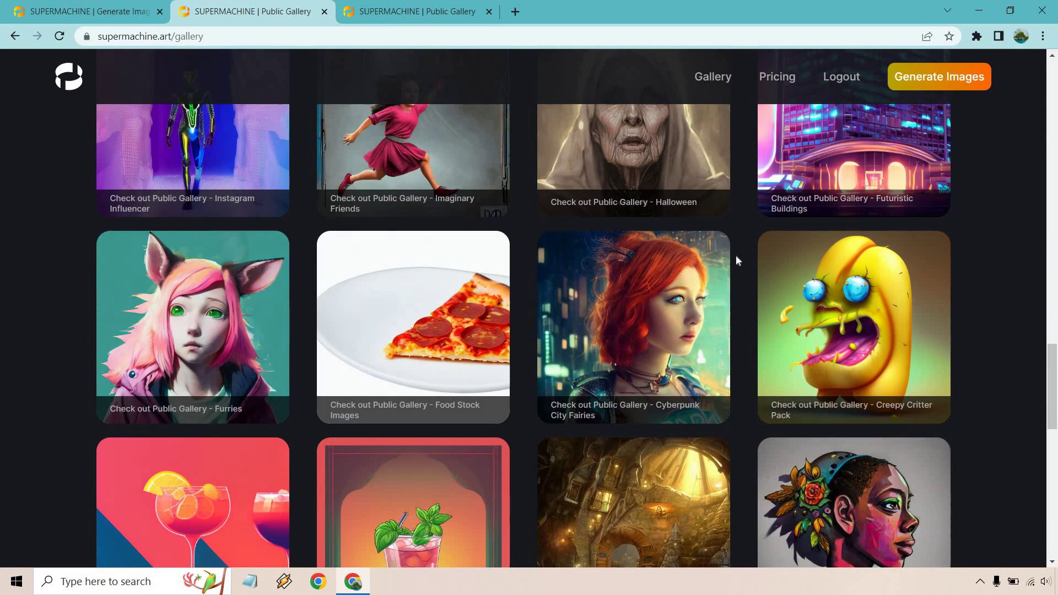
{"action": "scroll", "coordinate": [737, 259], "scroll_direction": "up", "scroll_amount": 4}
Browse the Halloween public gallery's images, then close its tab
{"action": "left_click", "coordinate": [647, 266]}
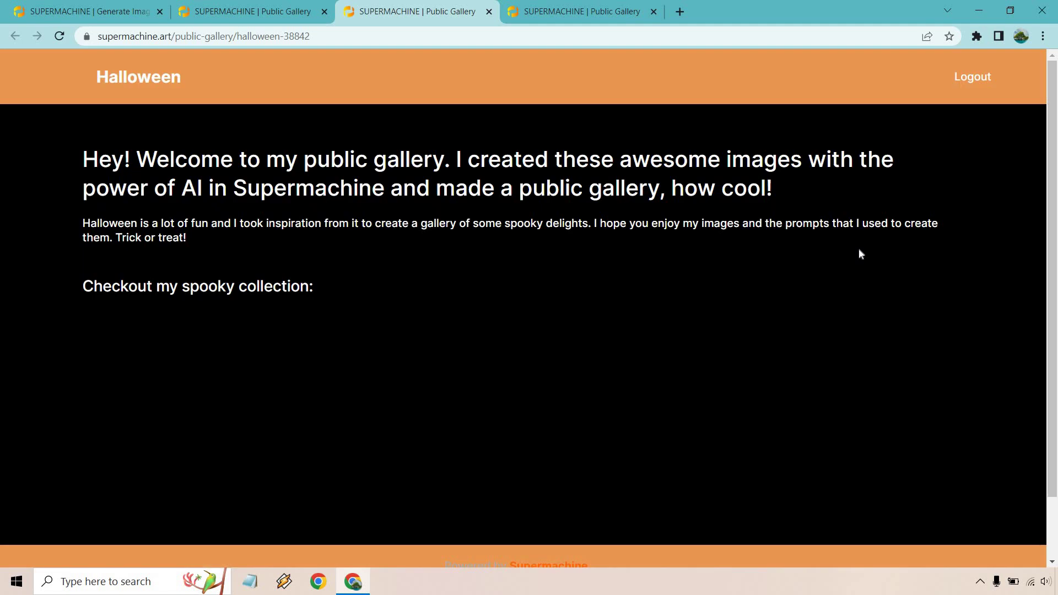
{"action": "scroll", "coordinate": [926, 227], "scroll_direction": "down", "scroll_amount": 8}
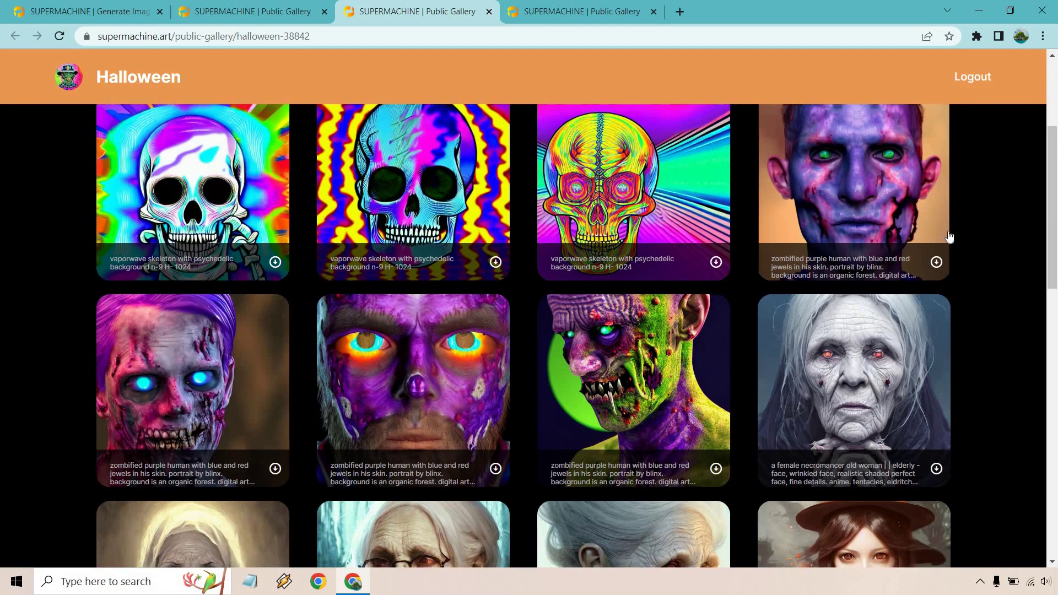
{"action": "scroll", "coordinate": [954, 227], "scroll_direction": "down", "scroll_amount": 10}
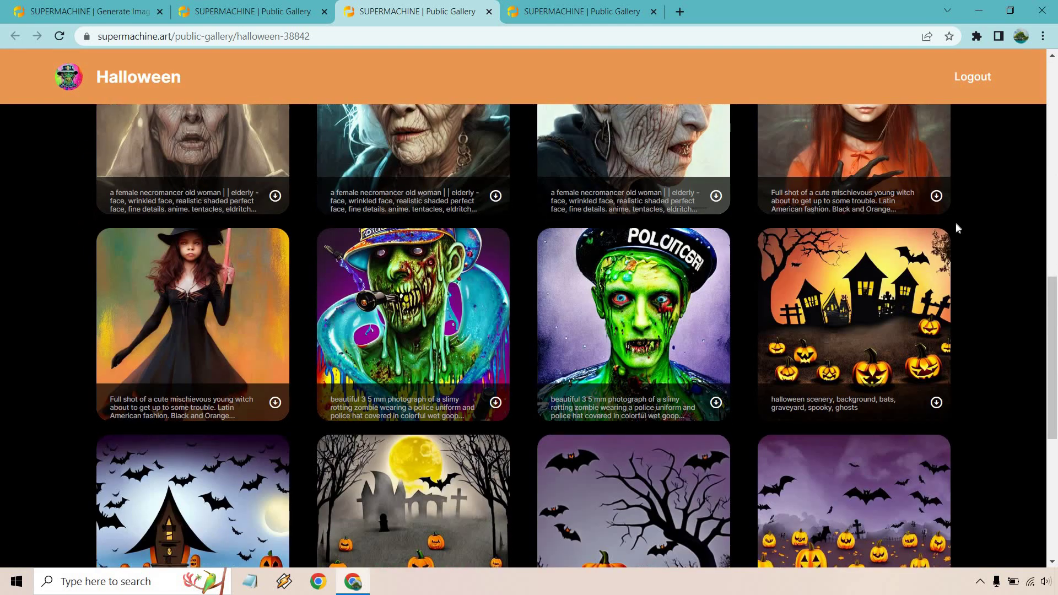
{"action": "scroll", "coordinate": [795, 303], "scroll_direction": "down", "scroll_amount": 3}
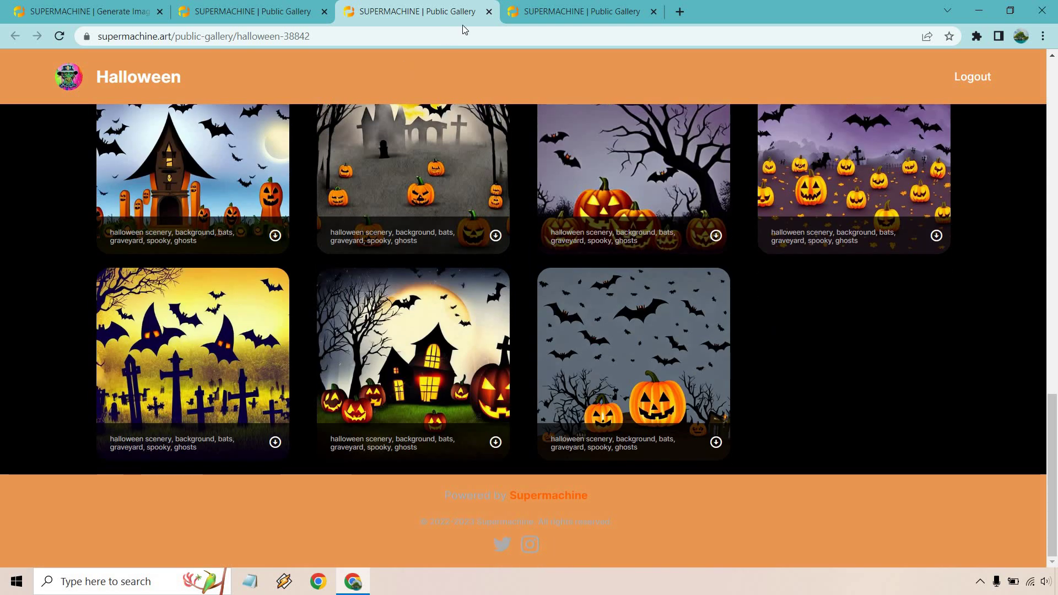
{"action": "left_click", "coordinate": [307, 6]}
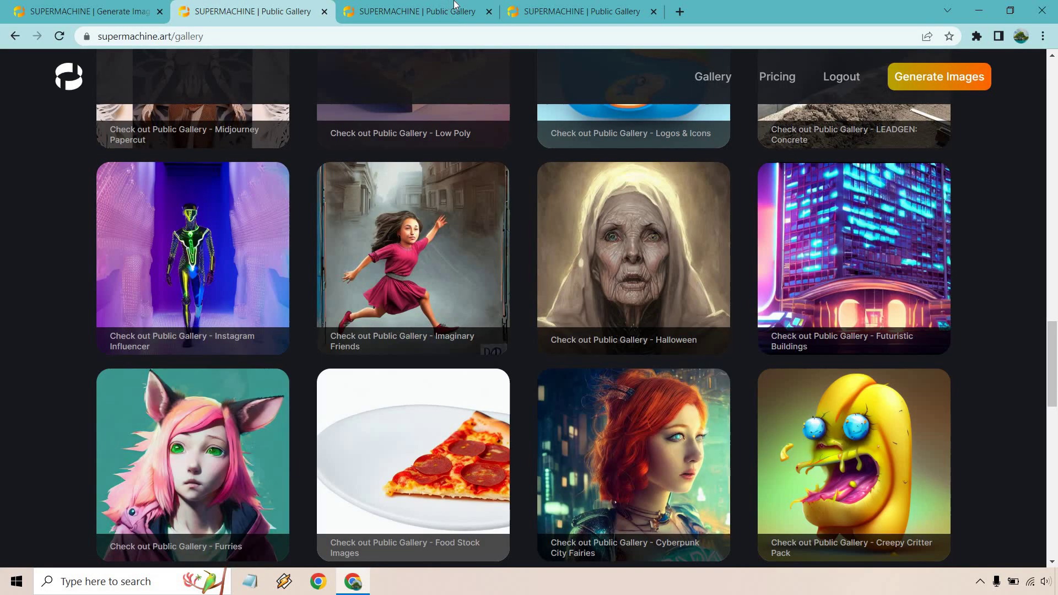
{"action": "left_click", "coordinate": [489, 11]}
Scroll through the Christmas in Hobbiton gallery's steampunk hobbit-hole scenes and back up
{"action": "scroll", "coordinate": [931, 297], "scroll_direction": "down", "scroll_amount": 6}
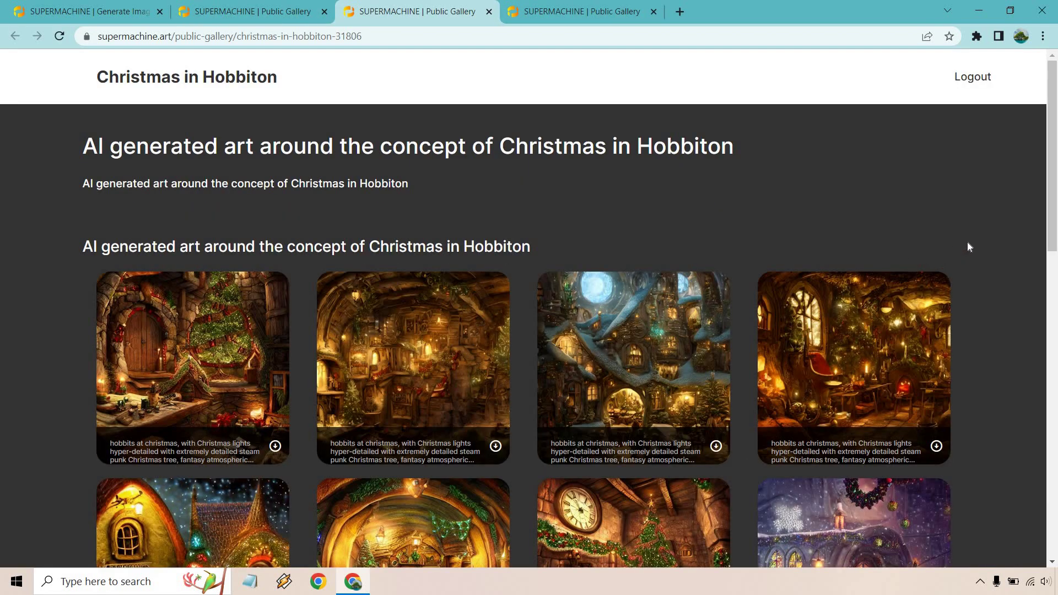
{"action": "scroll", "coordinate": [974, 248], "scroll_direction": "down", "scroll_amount": 2}
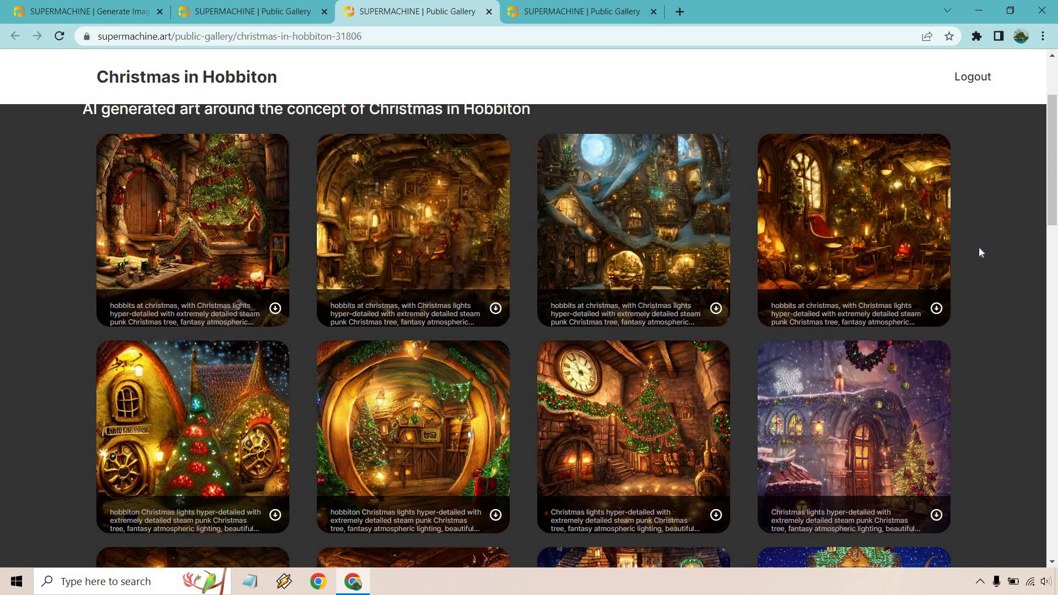
{"action": "scroll", "coordinate": [979, 253], "scroll_direction": "down", "scroll_amount": 3}
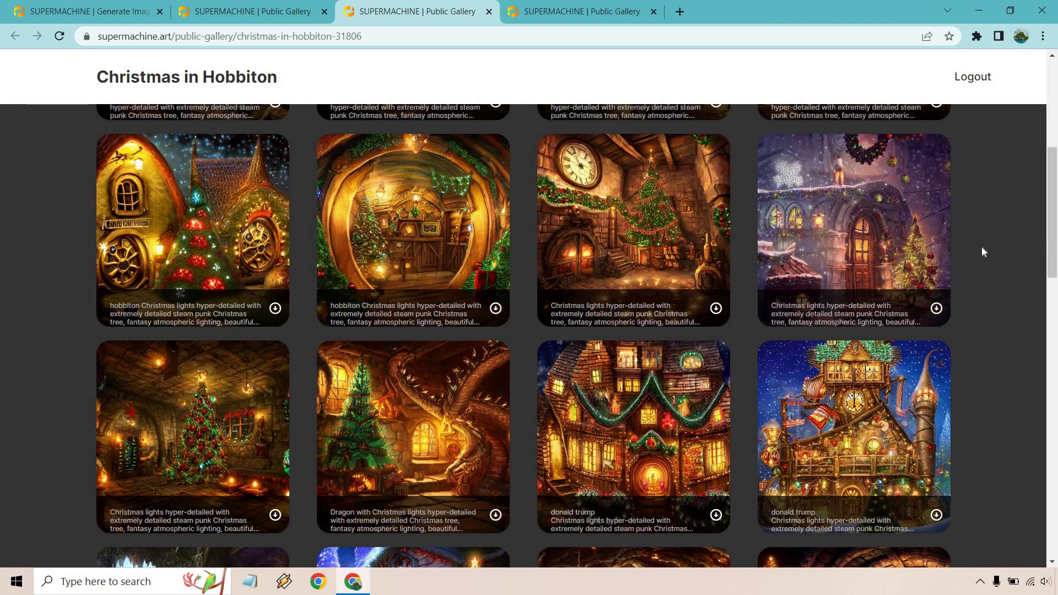
{"action": "scroll", "coordinate": [982, 252], "scroll_direction": "down", "scroll_amount": 2}
{"action": "scroll", "coordinate": [982, 252], "scroll_direction": "down", "scroll_amount": 6}
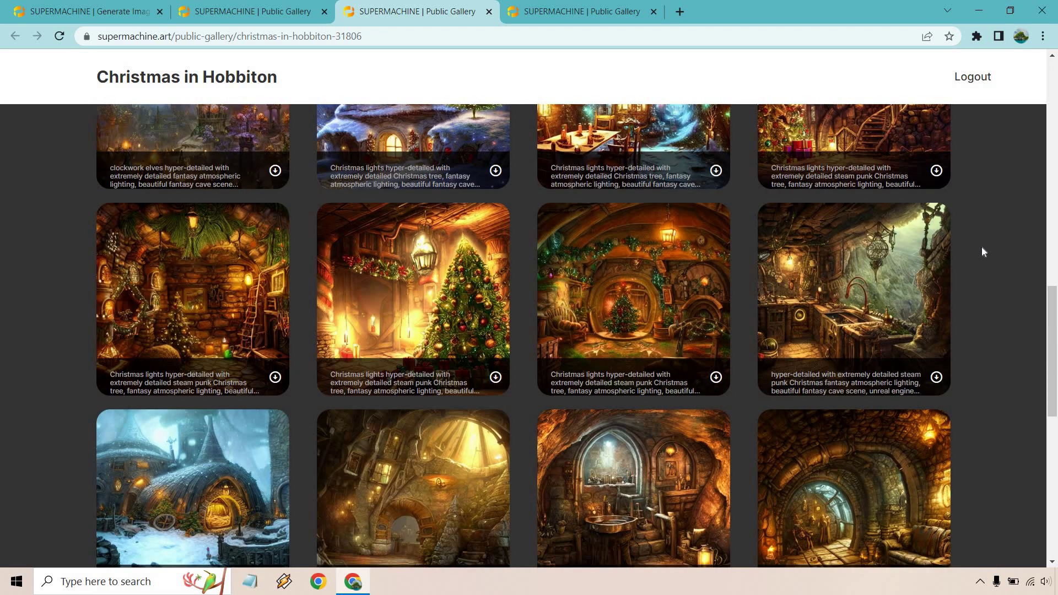
{"action": "scroll", "coordinate": [983, 252], "scroll_direction": "down", "scroll_amount": 4}
{"action": "scroll", "coordinate": [982, 251], "scroll_direction": "up", "scroll_amount": 20}
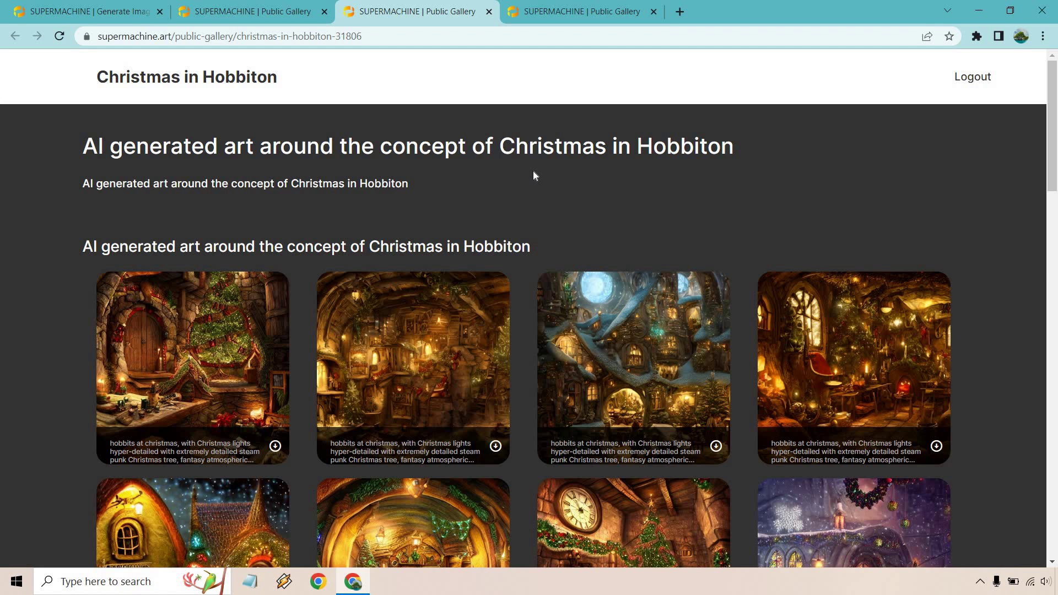
Return to the Public Gallery listing and scroll to find the Photorealistic Females card
{"action": "left_click", "coordinate": [275, 11]}
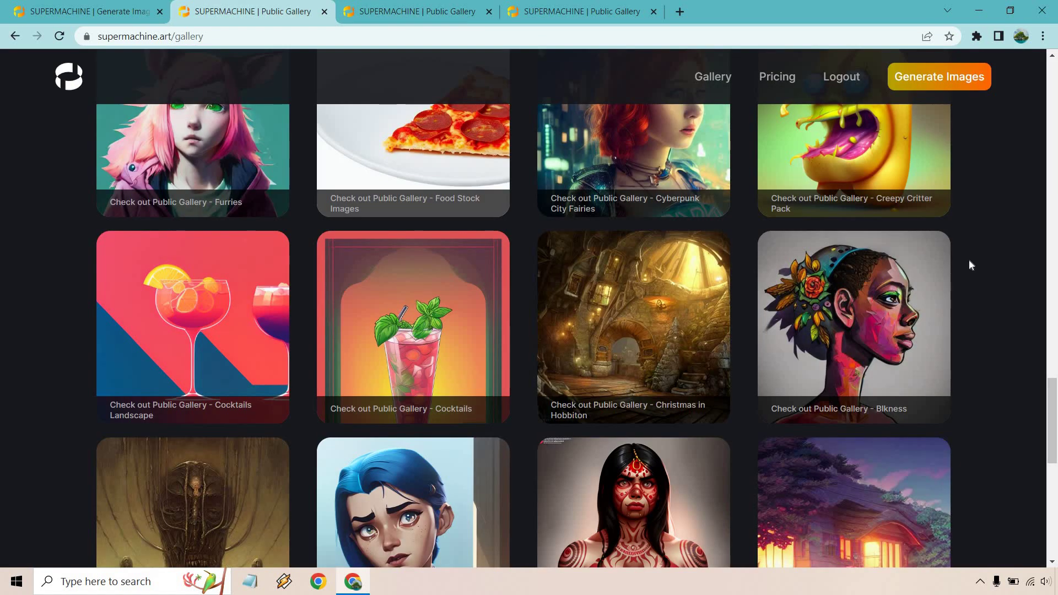
{"action": "scroll", "coordinate": [970, 260], "scroll_direction": "down", "scroll_amount": 10}
{"action": "scroll", "coordinate": [977, 263], "scroll_direction": "up", "scroll_amount": 8}
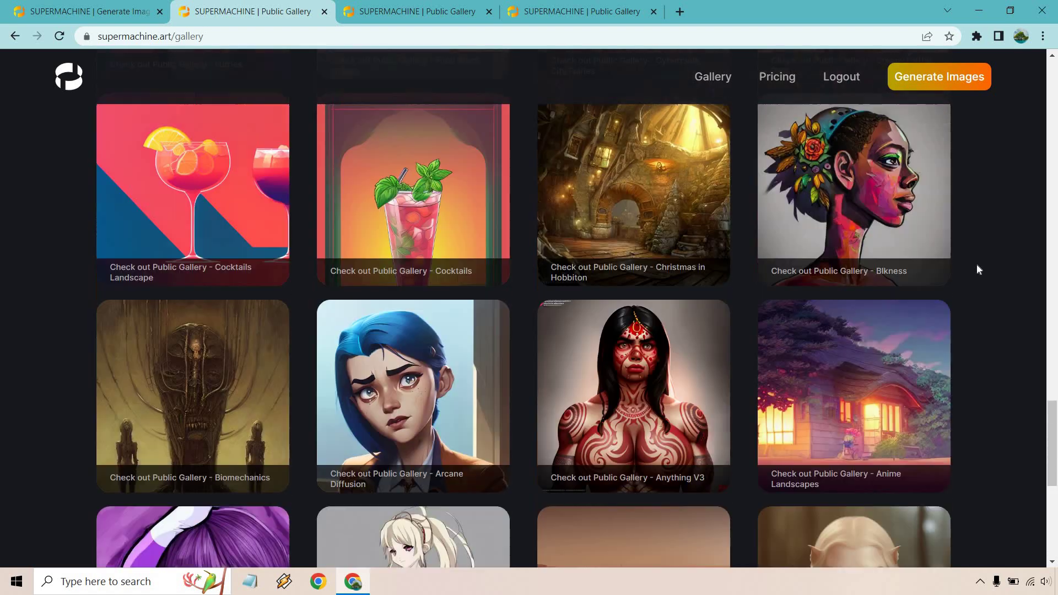
{"action": "scroll", "coordinate": [977, 269], "scroll_direction": "up", "scroll_amount": 15}
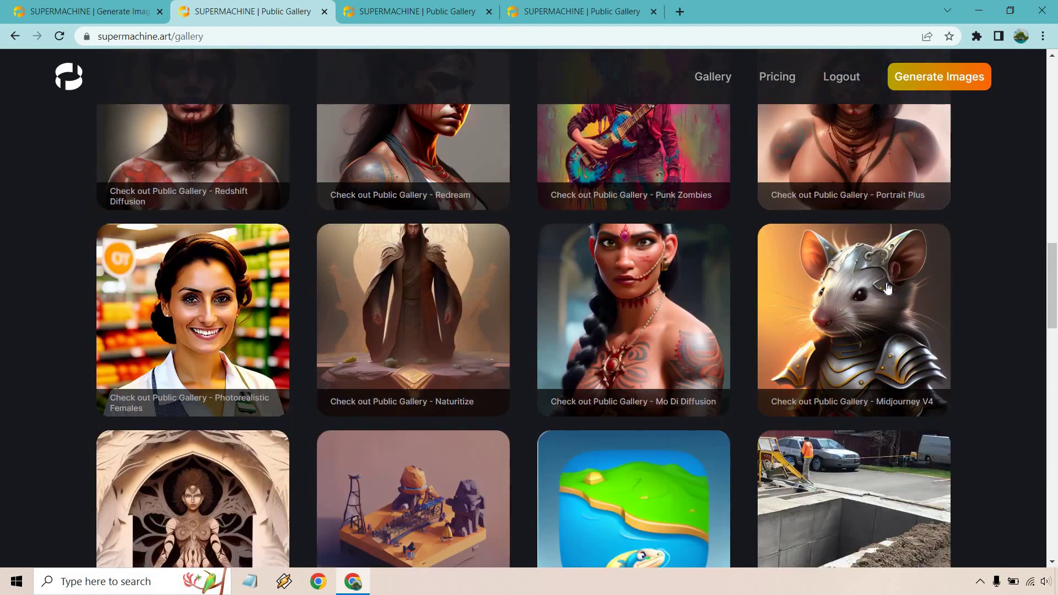
{"action": "scroll", "coordinate": [887, 287], "scroll_direction": "up", "scroll_amount": 3}
Browse the Photorealist Females gallery's portraits down to the bottom and back up
{"action": "left_click", "coordinate": [184, 462]}
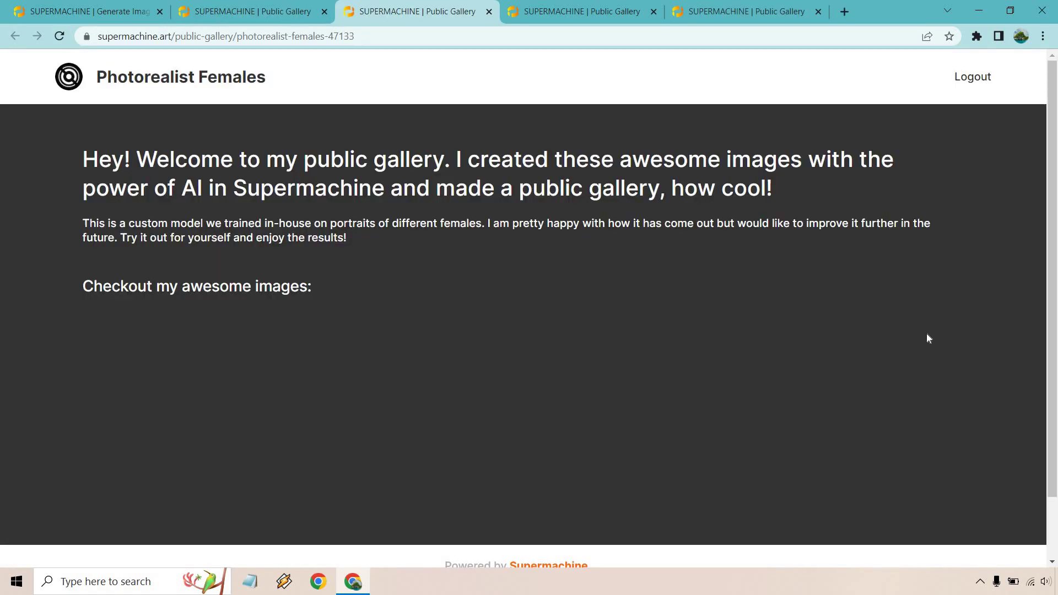
{"action": "scroll", "coordinate": [1006, 242], "scroll_direction": "down", "scroll_amount": 3}
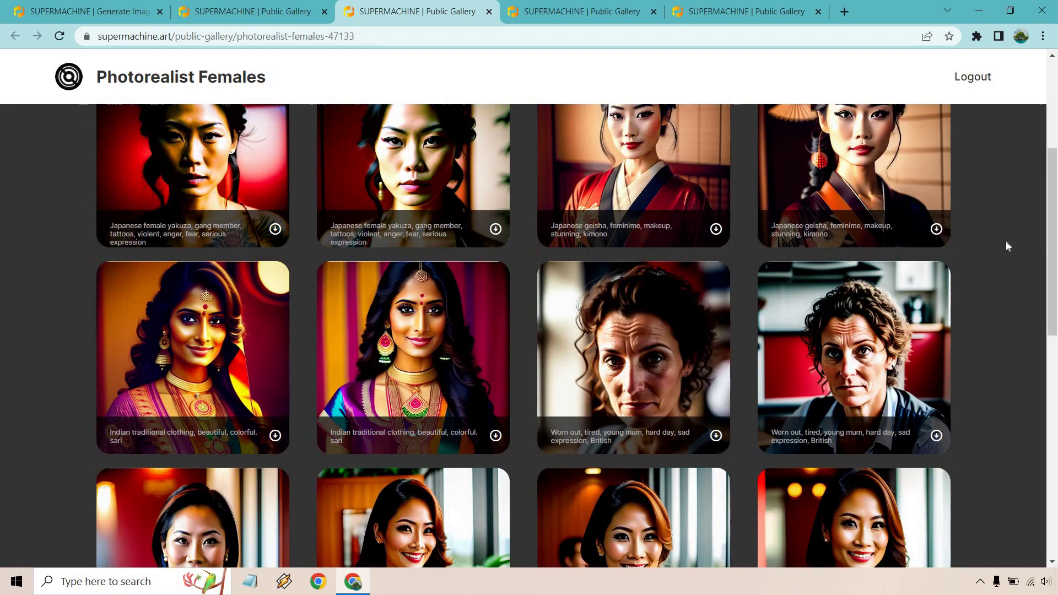
{"action": "scroll", "coordinate": [1008, 265], "scroll_direction": "down", "scroll_amount": 3}
{"action": "scroll", "coordinate": [997, 233], "scroll_direction": "down", "scroll_amount": 3}
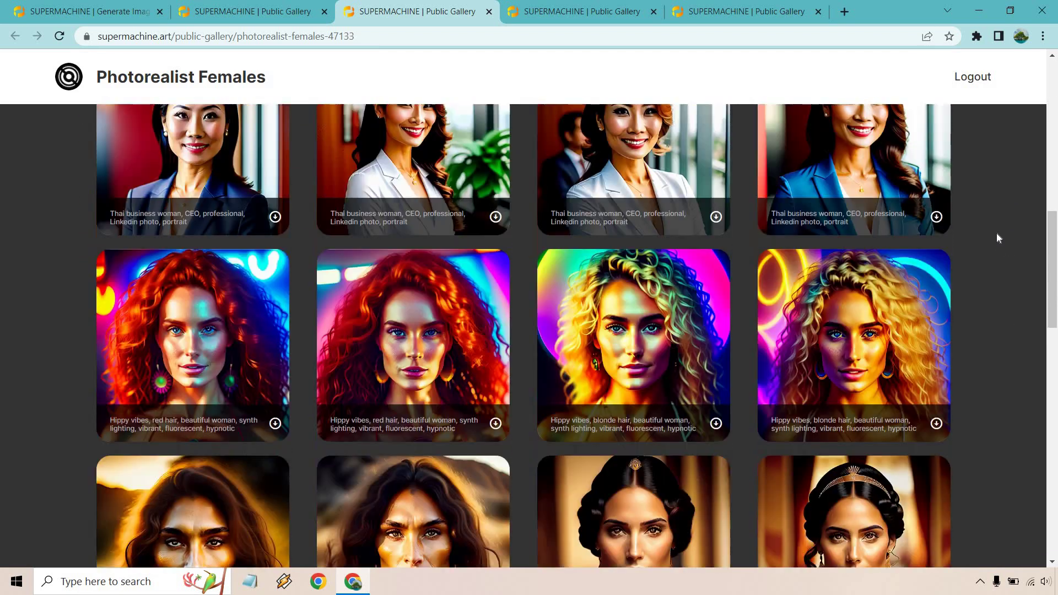
{"action": "scroll", "coordinate": [996, 239], "scroll_direction": "down", "scroll_amount": 6}
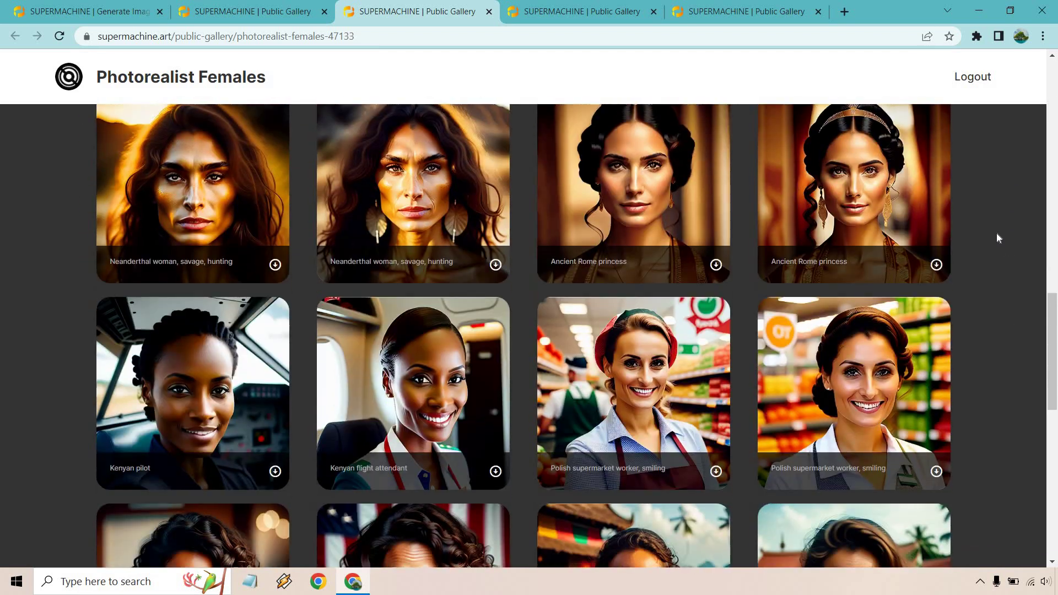
{"action": "scroll", "coordinate": [997, 237], "scroll_direction": "down", "scroll_amount": 10}
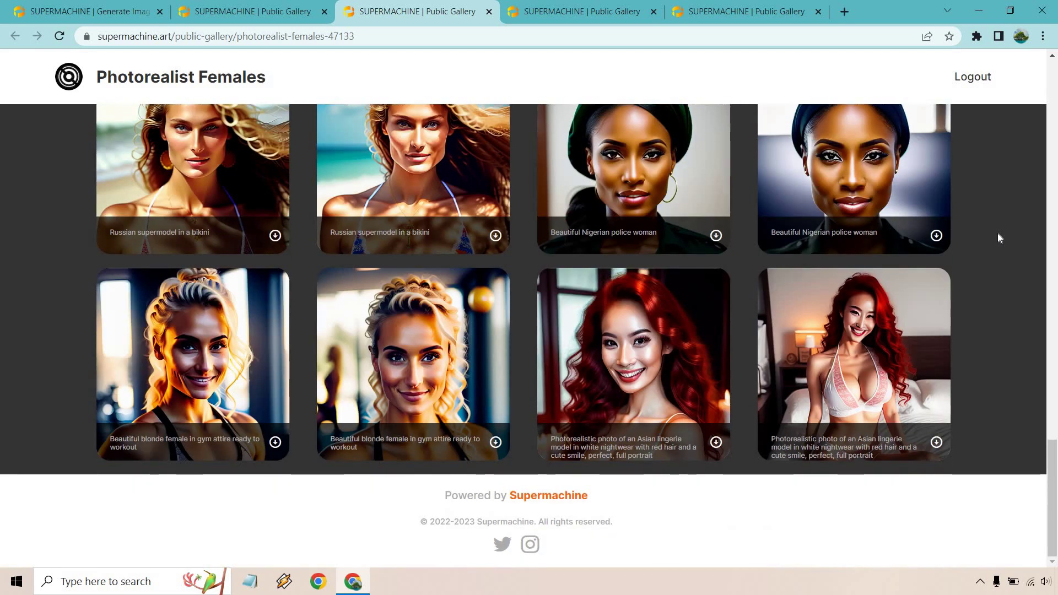
{"action": "scroll", "coordinate": [998, 234], "scroll_direction": "up", "scroll_amount": 20}
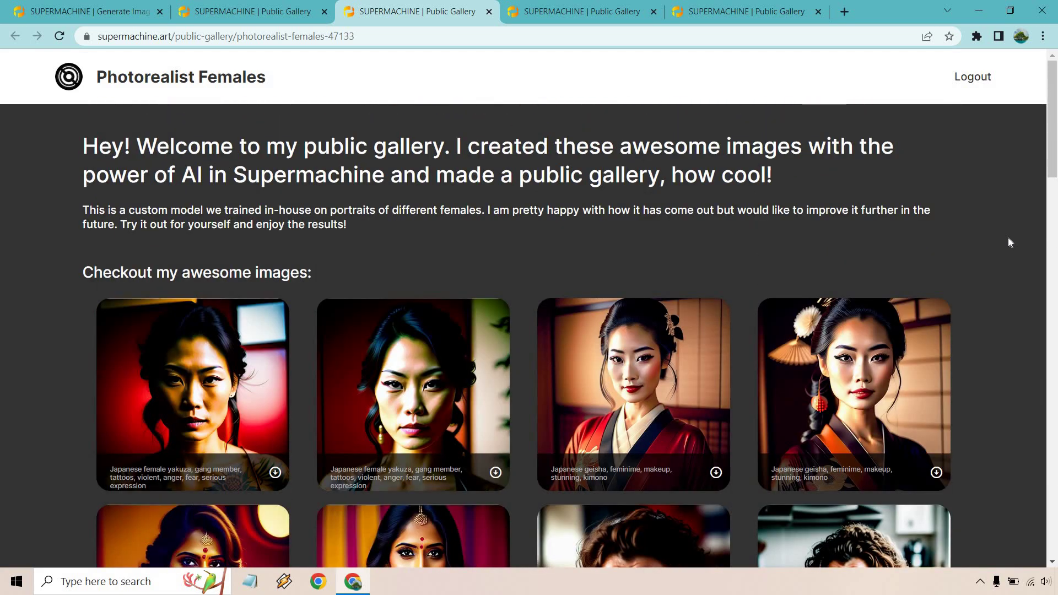